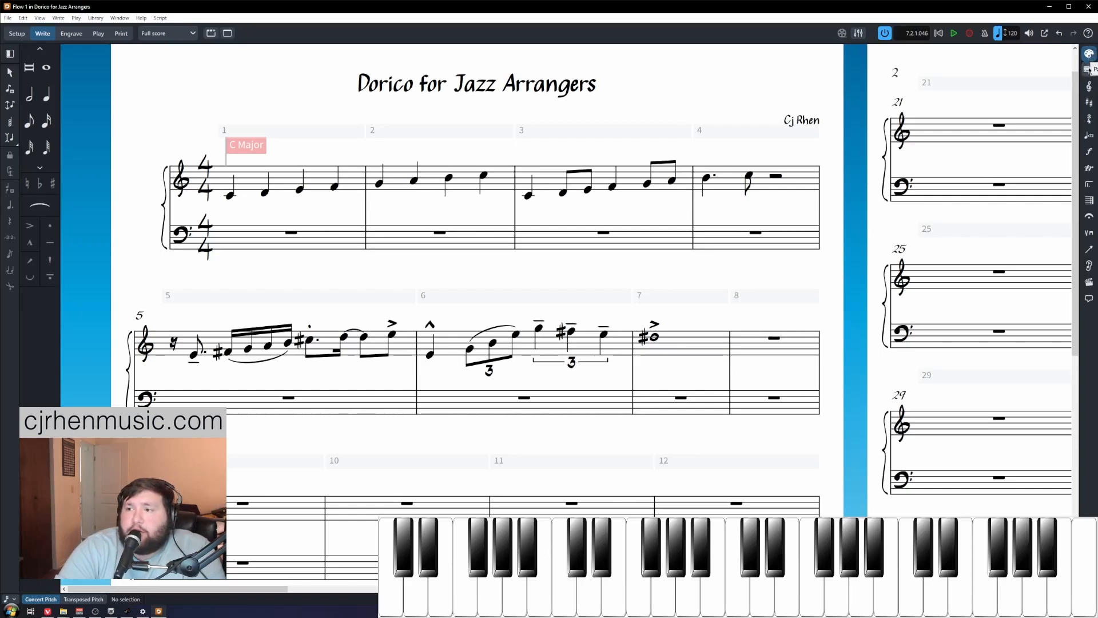
click(1090, 87)
click(1090, 120)
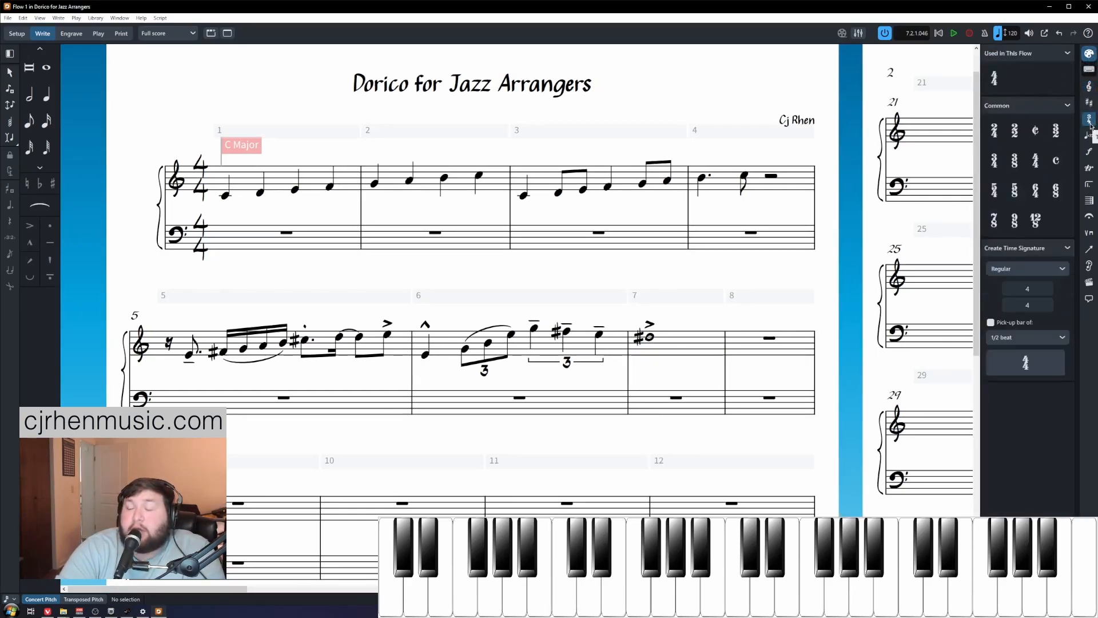
click(1090, 104)
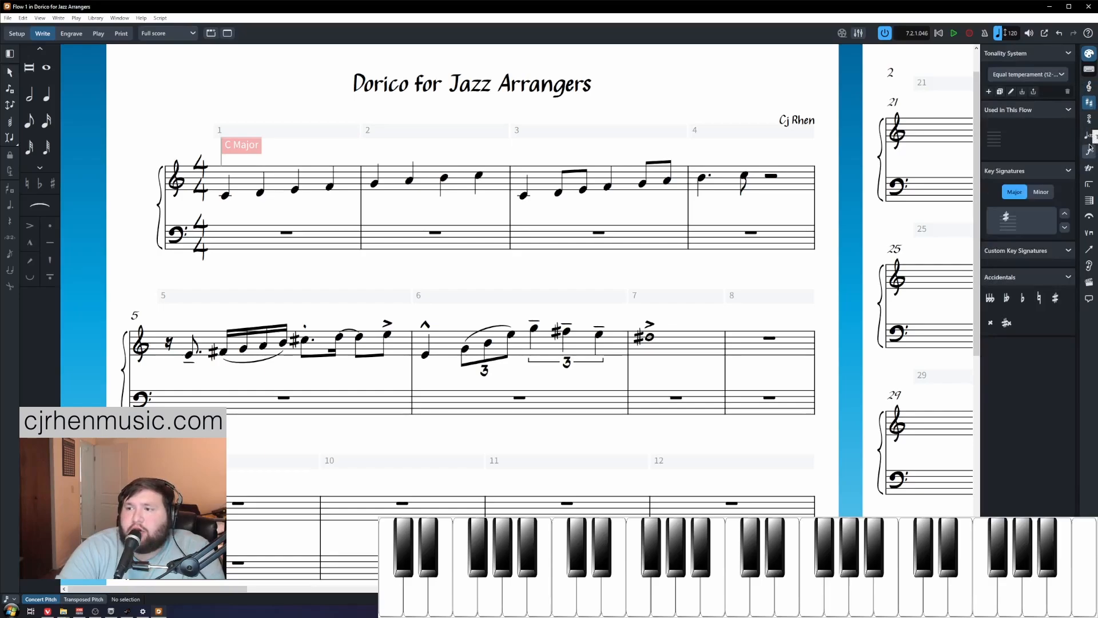
click(1090, 137)
click(1089, 151)
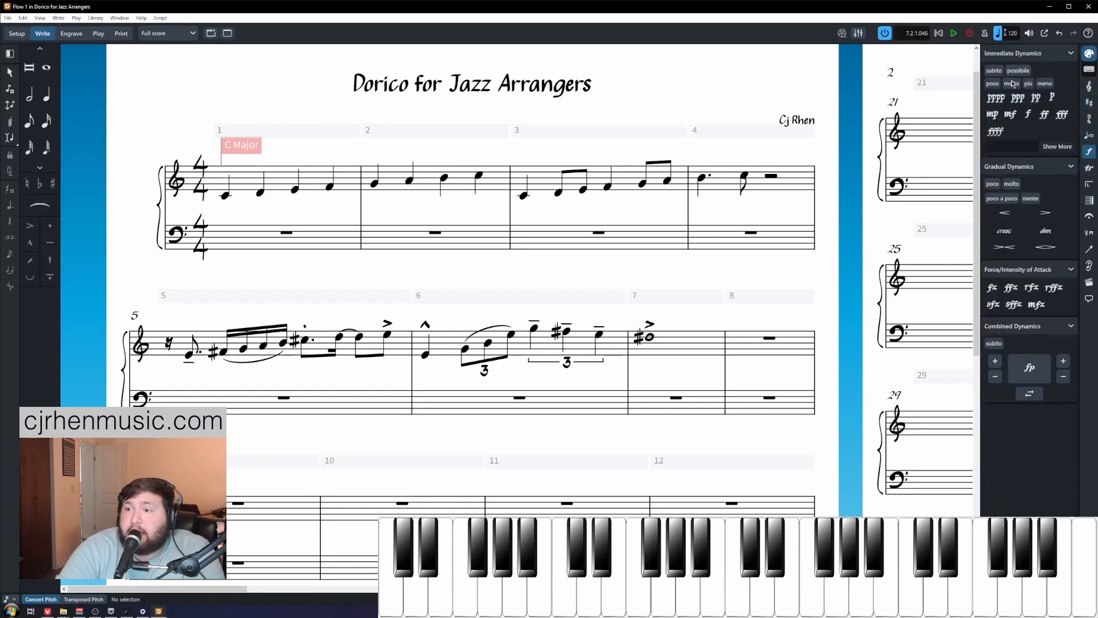
click(1089, 69)
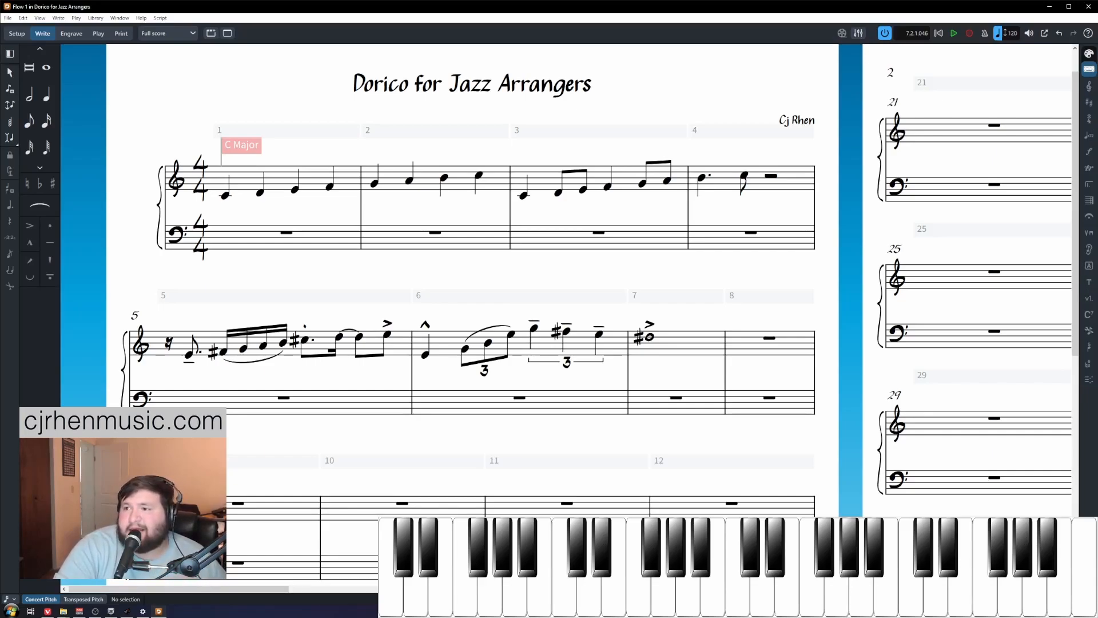
Step: Show the dynamics options and add a p dynamic to the first note of bar 5
click(1089, 54)
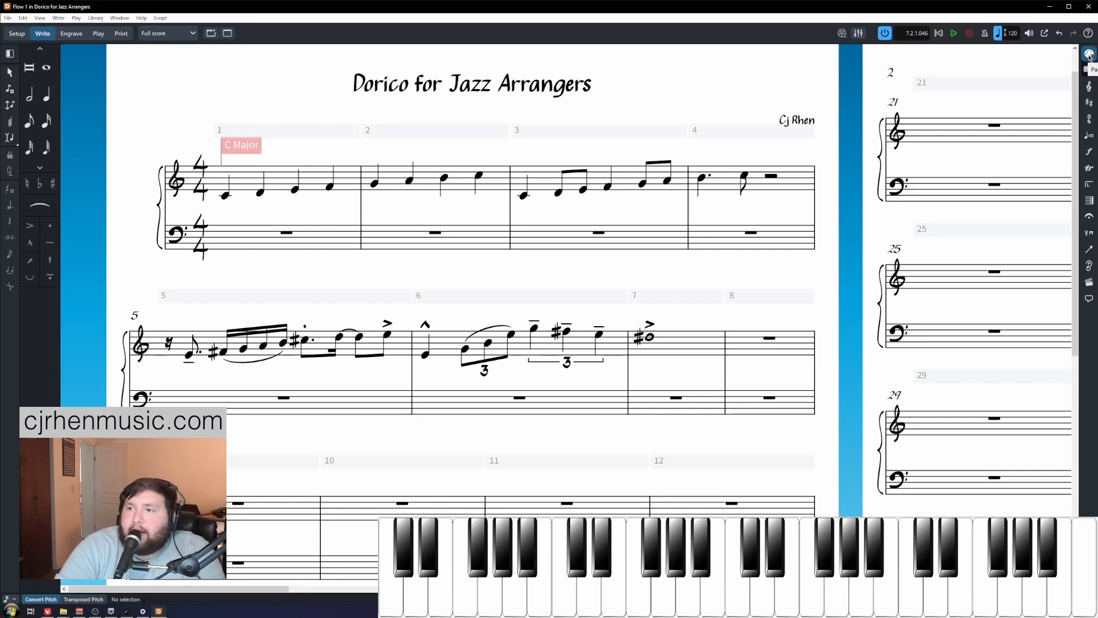
click(1090, 153)
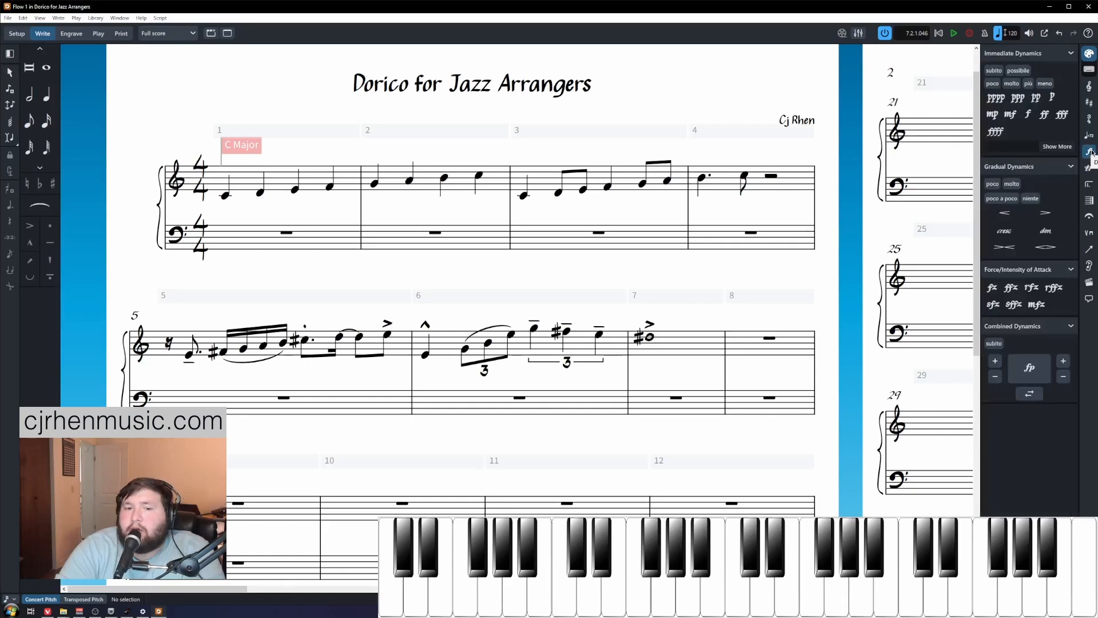
click(187, 355)
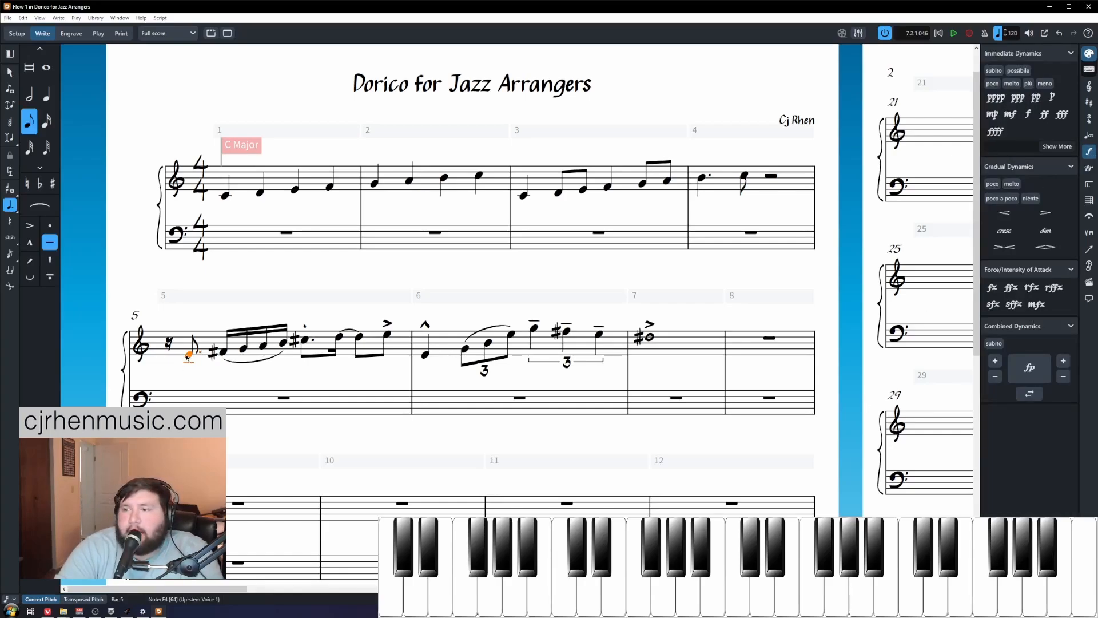
click(1053, 98)
click(362, 373)
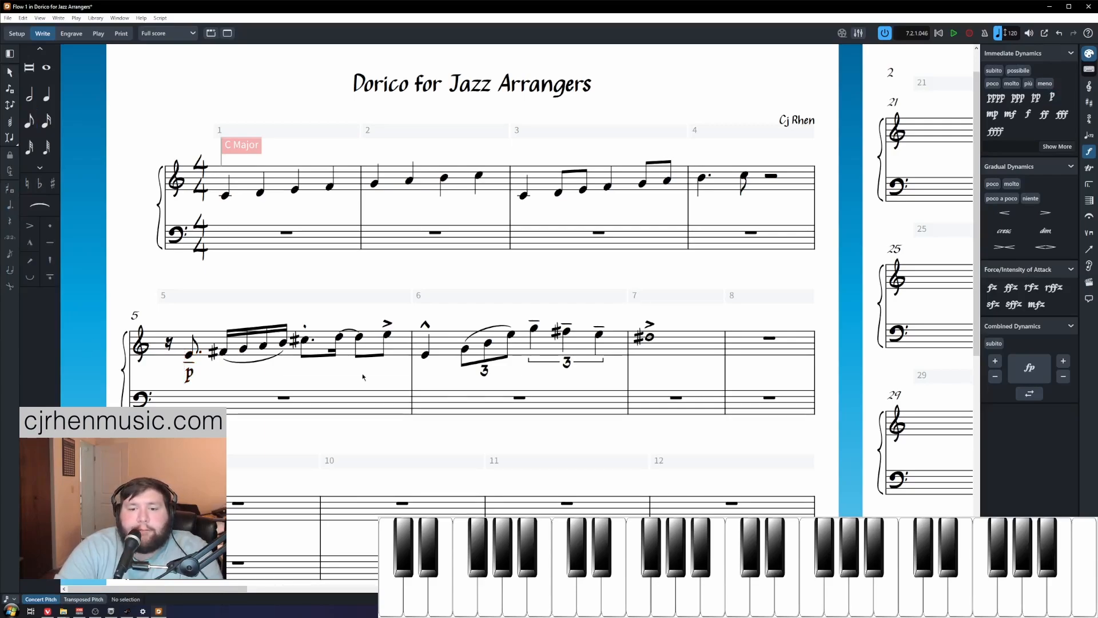
Step: Add an f dynamic to the last note of bar 5 in the treble staff
click(387, 336)
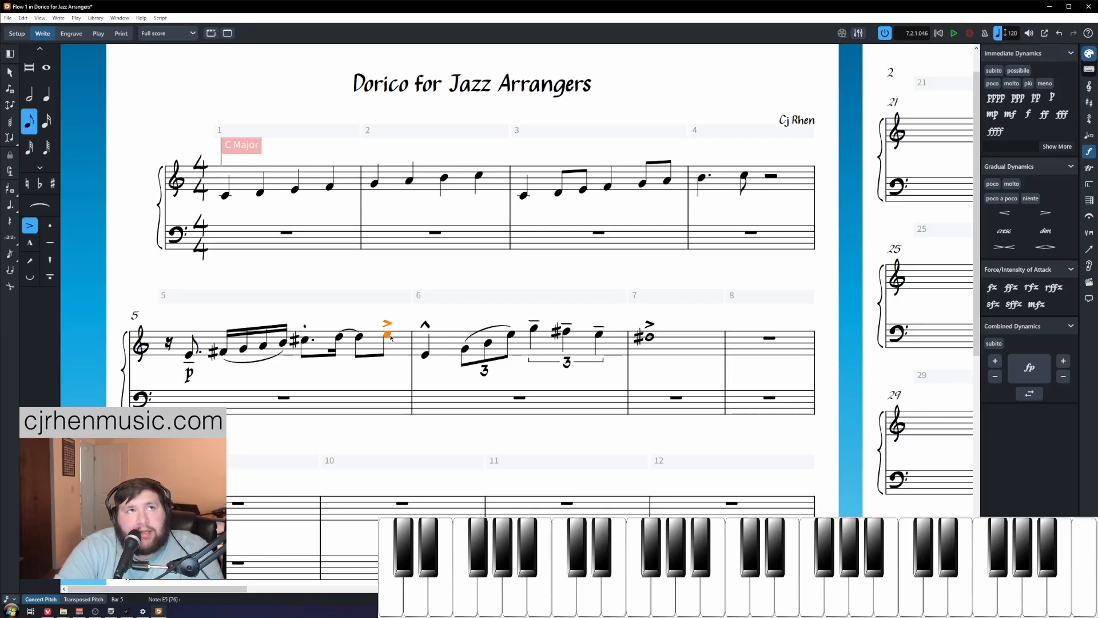
scroll(387, 342, down, 1)
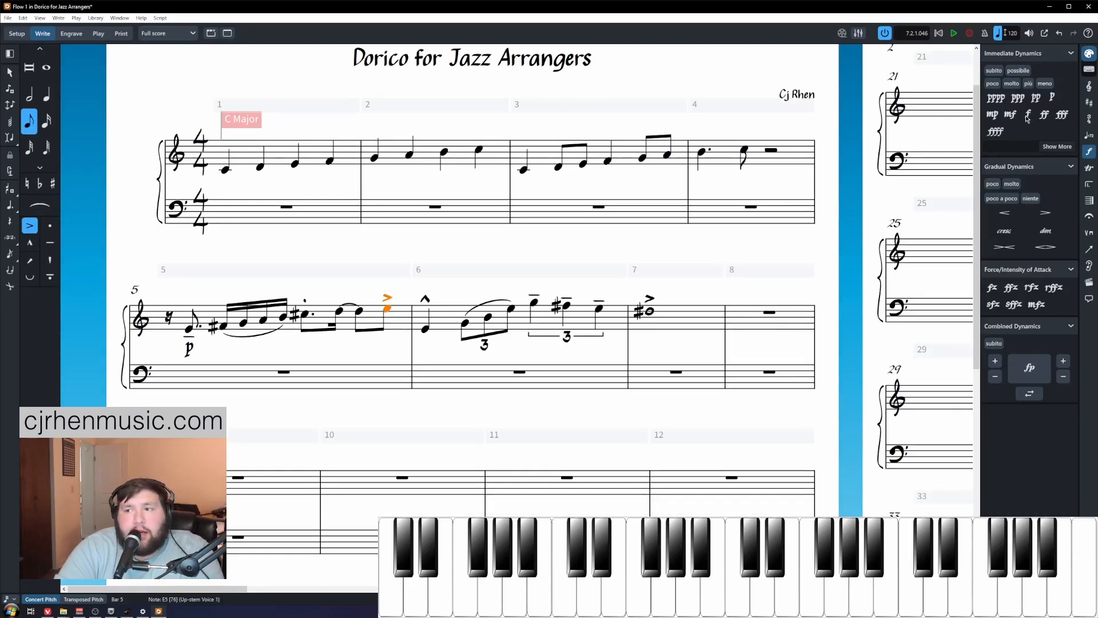
click(1028, 115)
Step: Add a crescendo hairpin in bar 5 spanning from the p to the f dynamic
shift+click(187, 329)
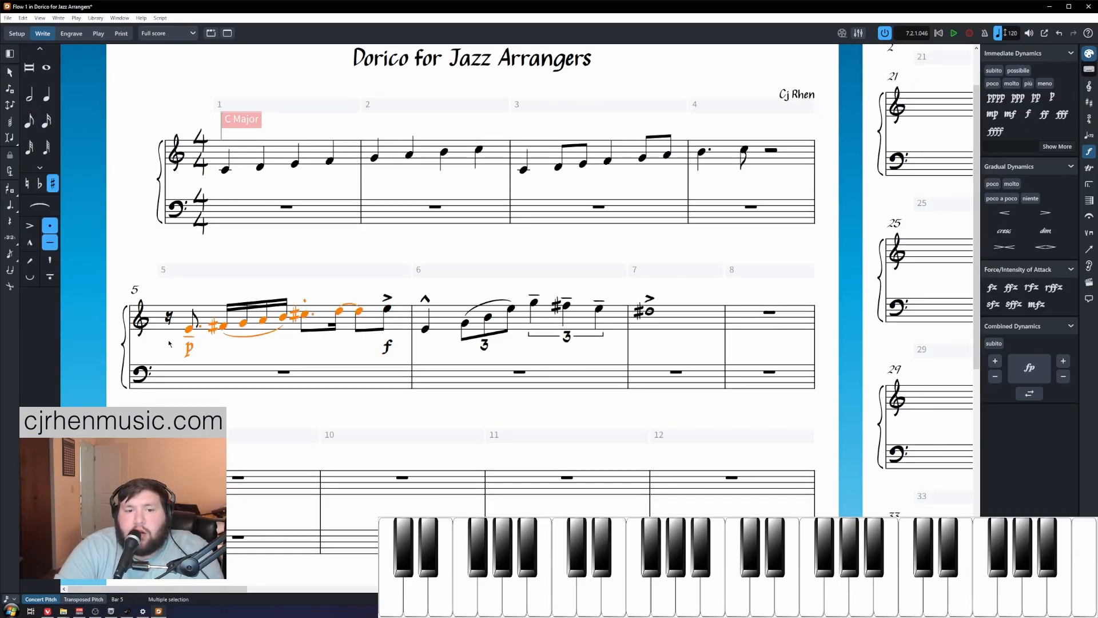
click(191, 332)
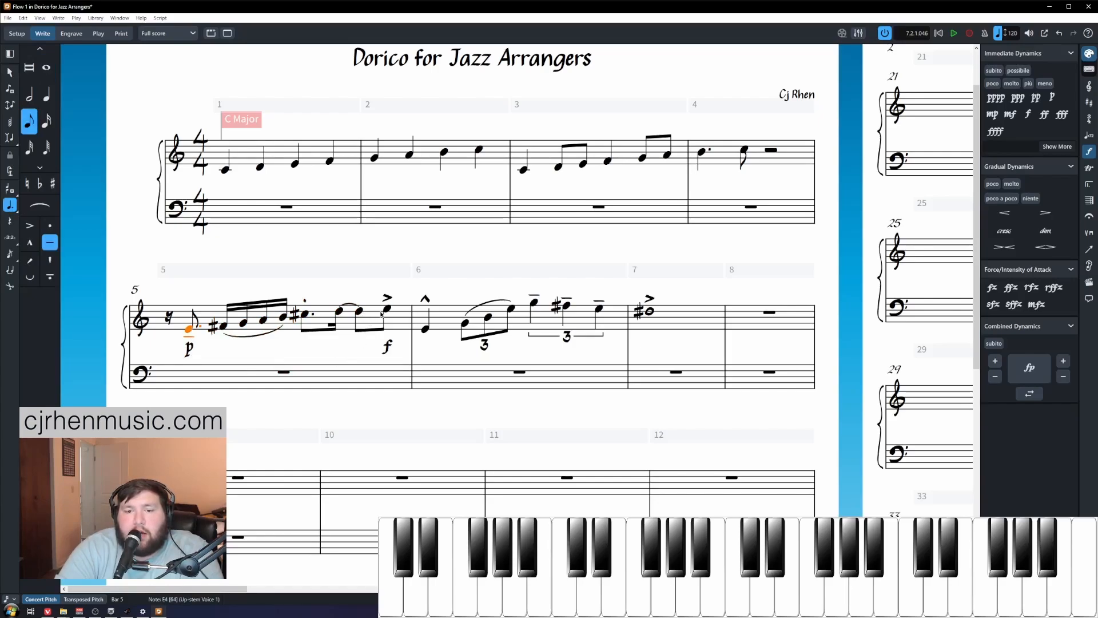
shift+click(360, 313)
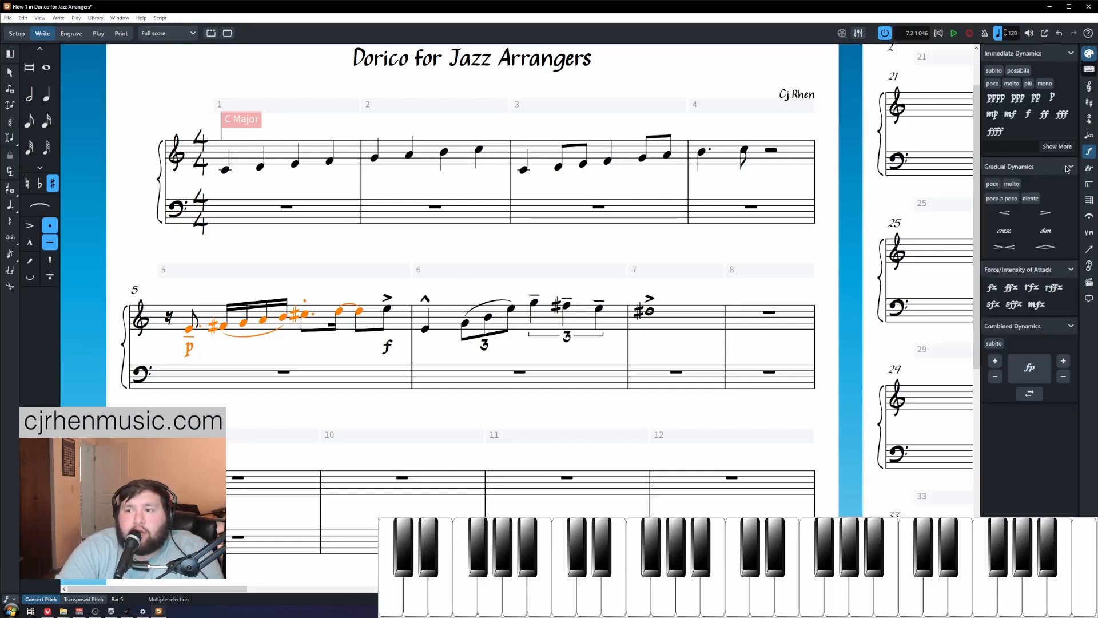
click(1005, 213)
click(195, 356)
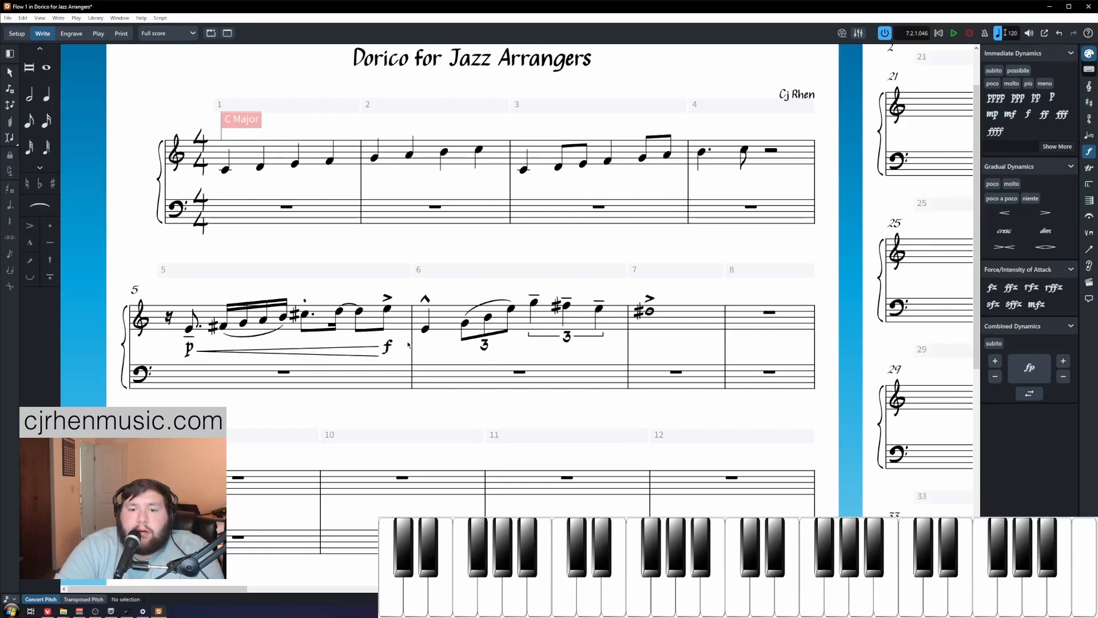
Step: Add a pp dynamic to the first note of bar 6 and an fp to the accented note in bar 7
click(425, 330)
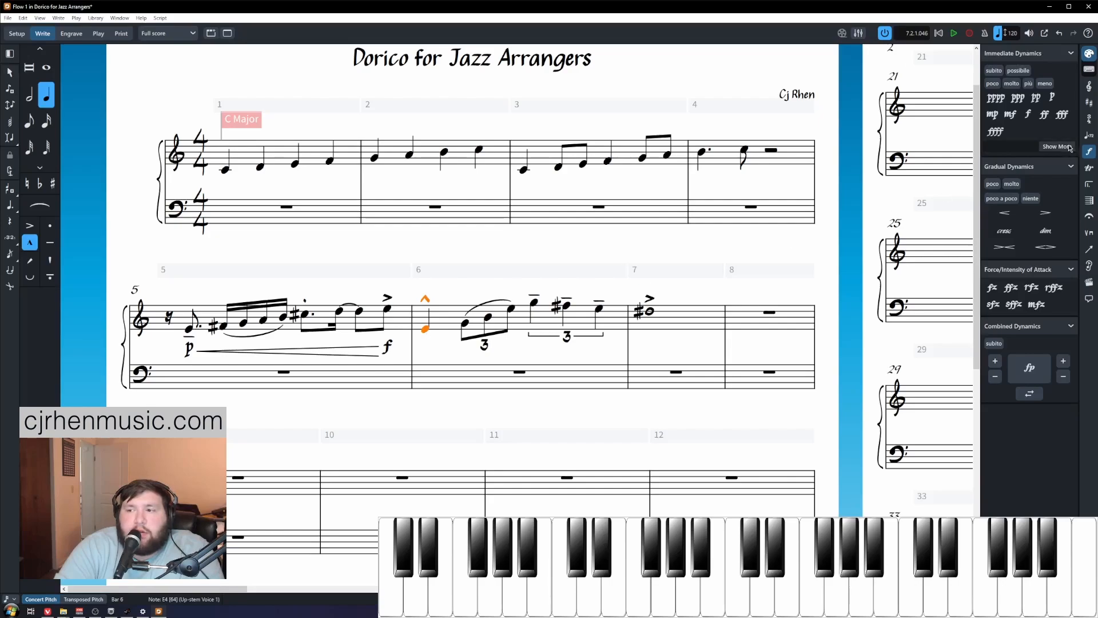
click(1036, 98)
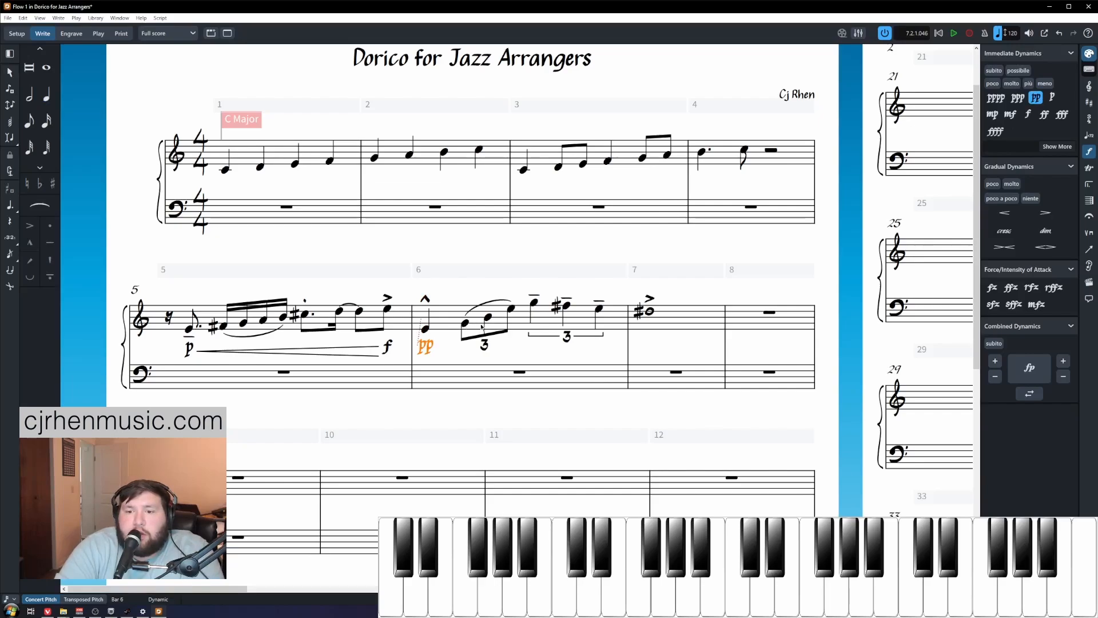
click(641, 314)
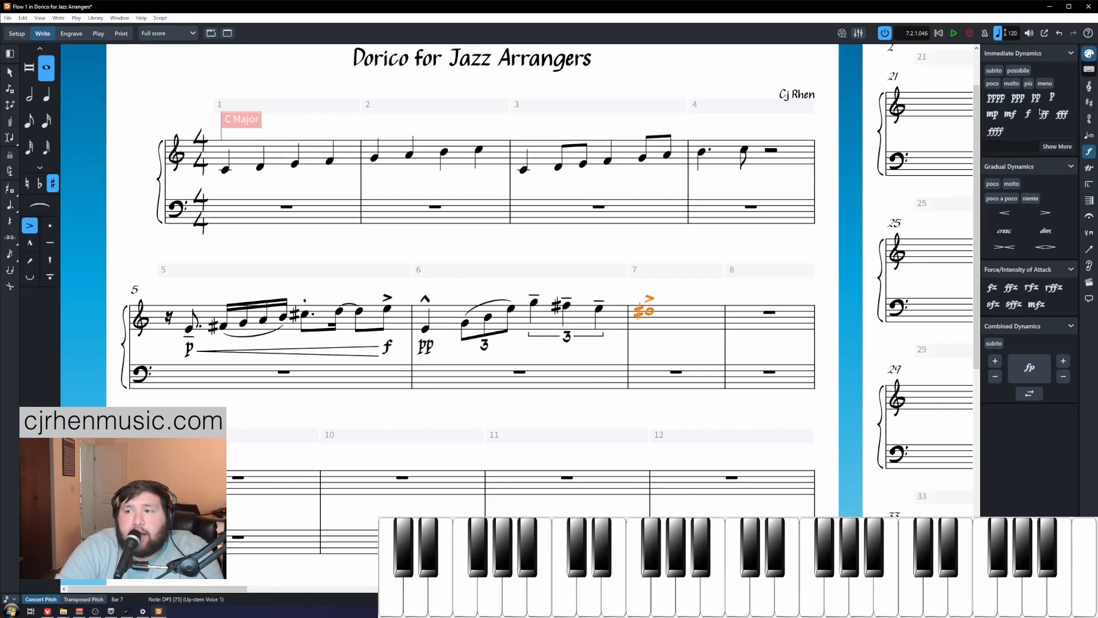
click(1030, 369)
Step: Add a crescendo hairpin under all the treble-staff notes of bar 6, leading from pp to fp
key(ctrl+Left)
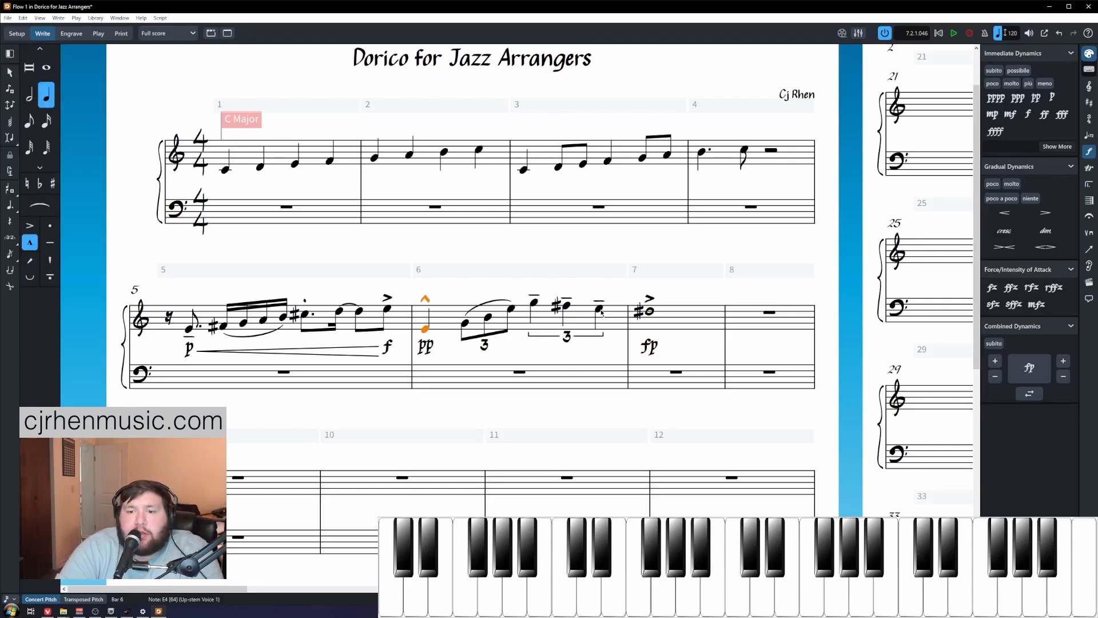
shift+click(602, 312)
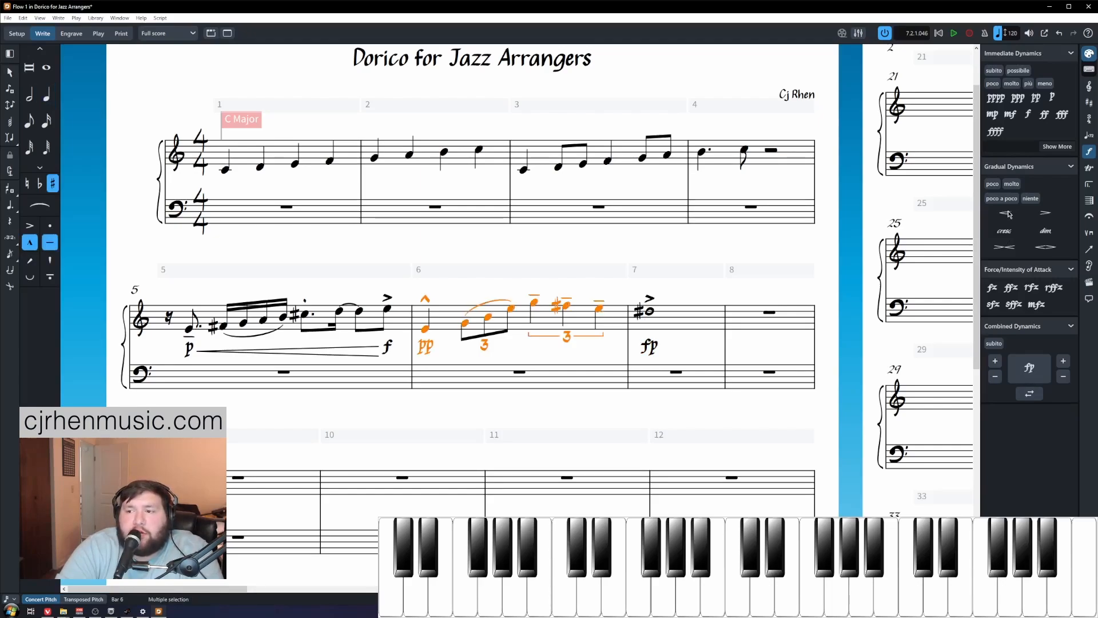
click(1005, 213)
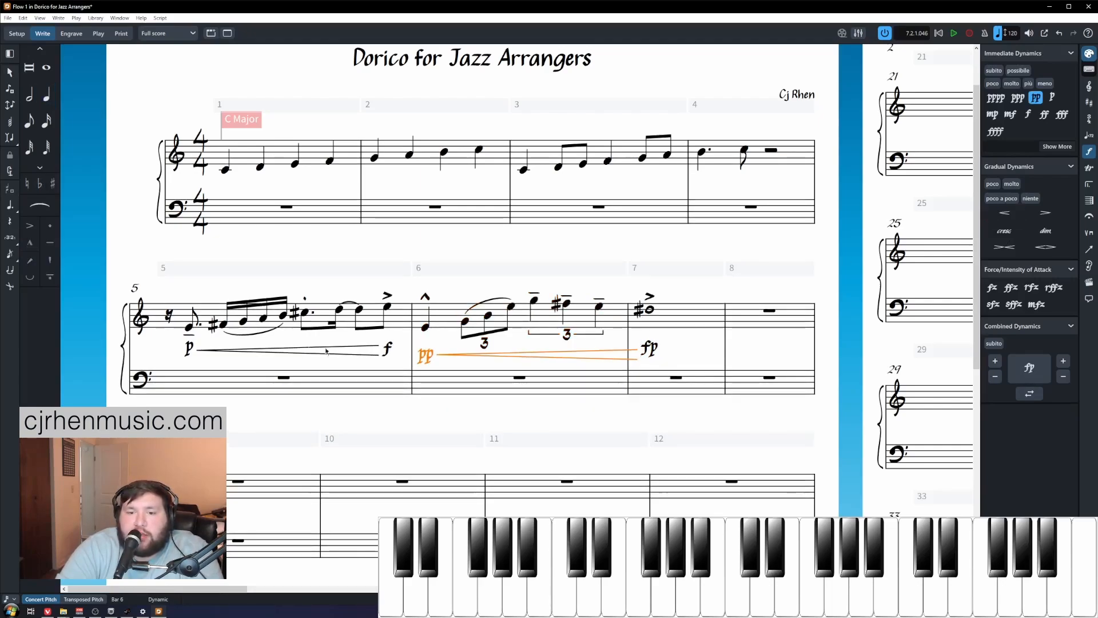
key(Escape)
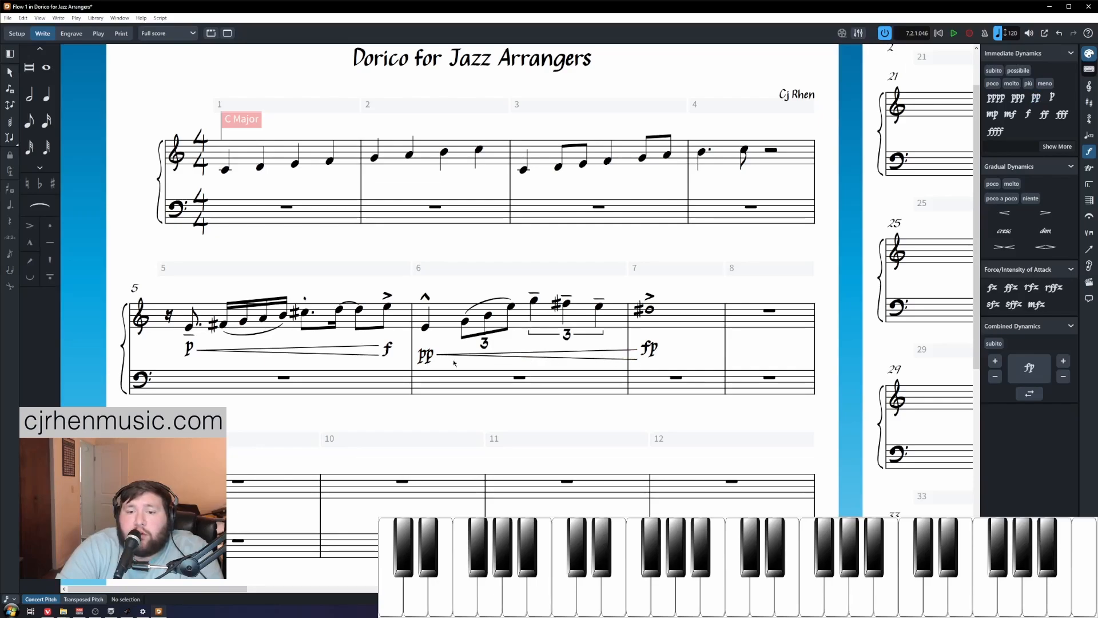
Step: Open the properties of the bar 6 hairpin and set its barline interaction to Stop before
click(628, 335)
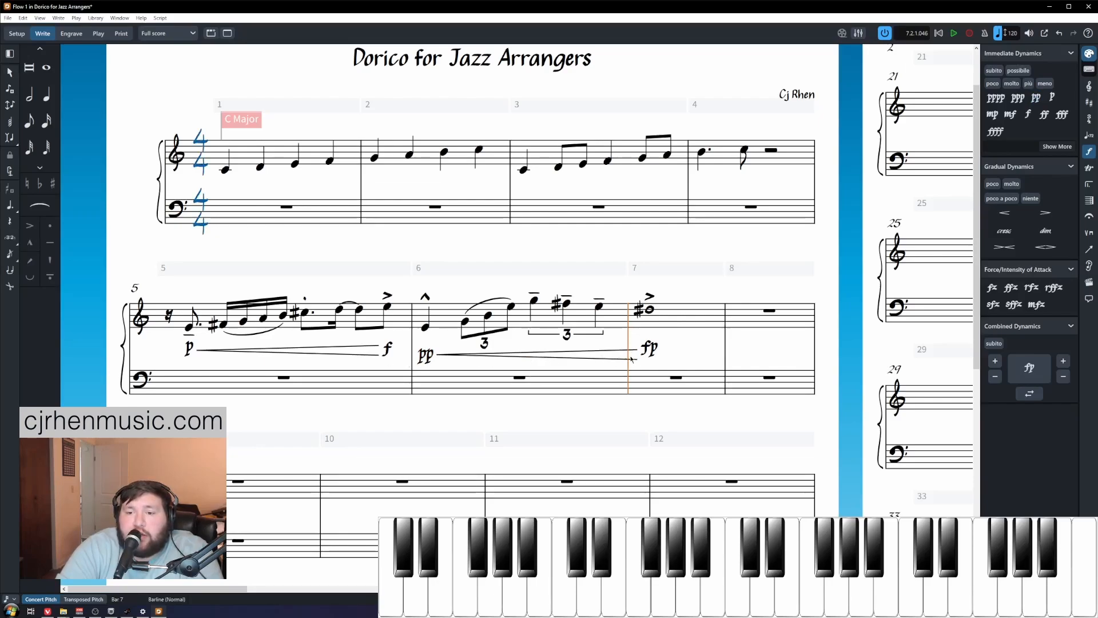
click(610, 358)
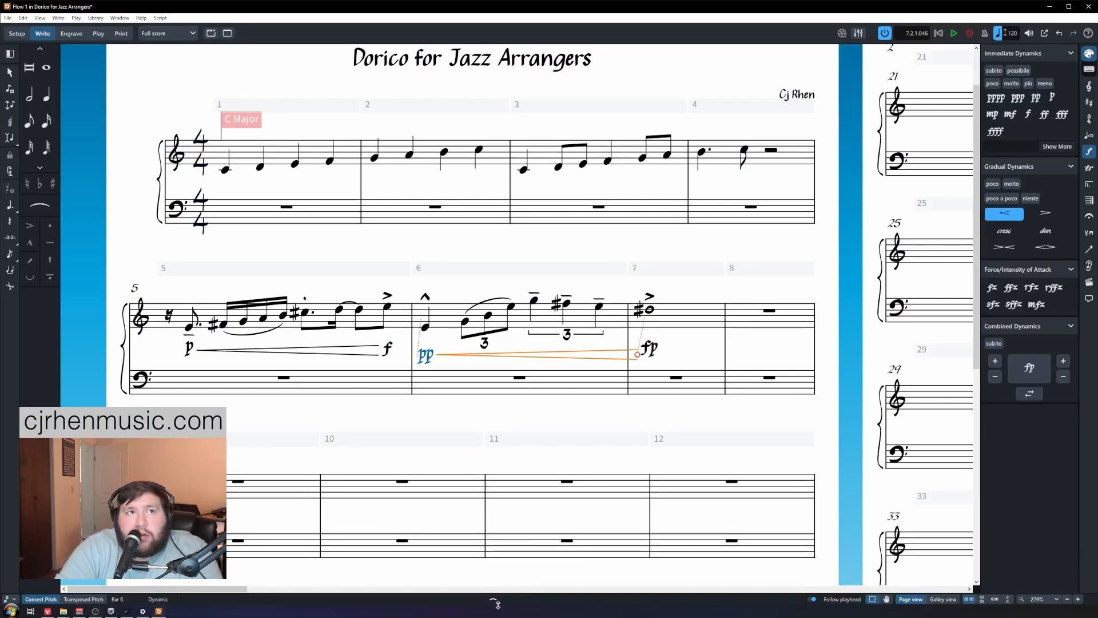
click(494, 599)
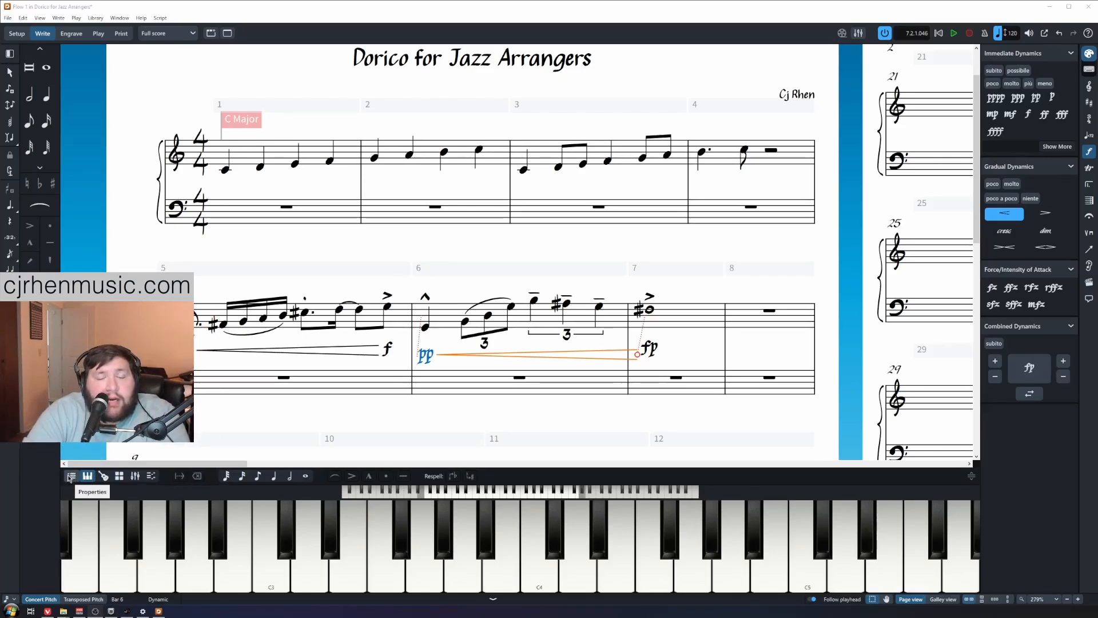
click(72, 475)
key(Escape)
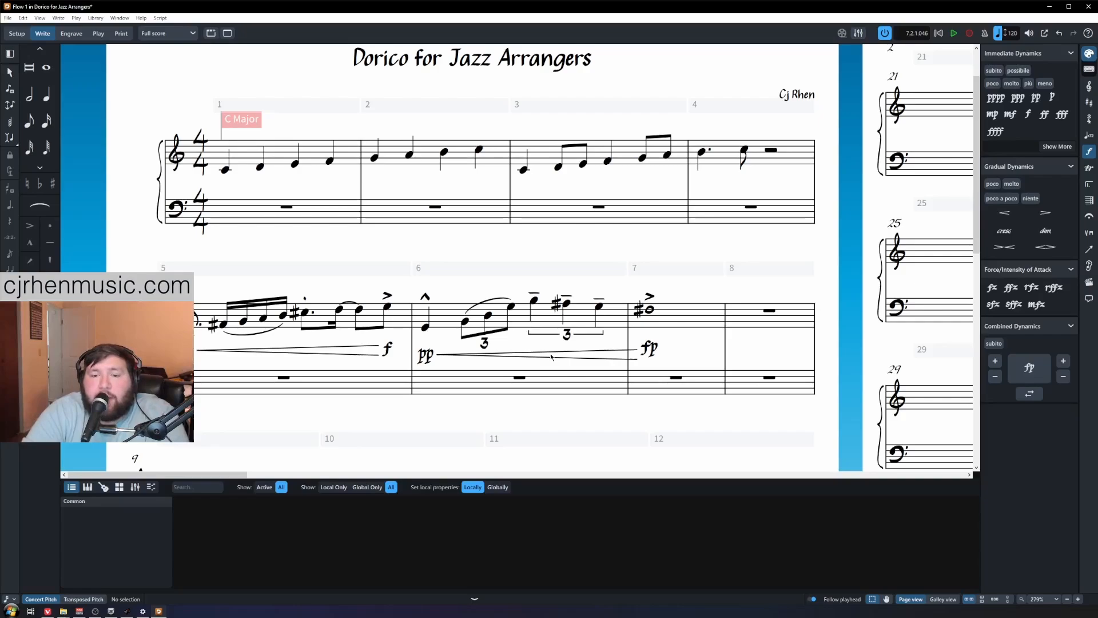
click(551, 357)
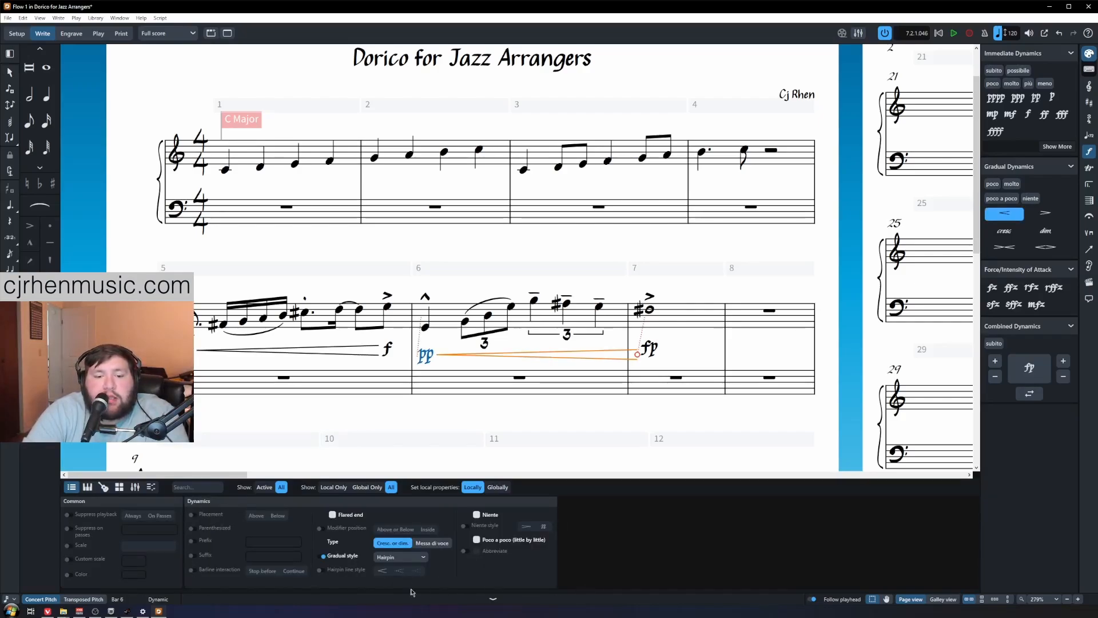
click(277, 571)
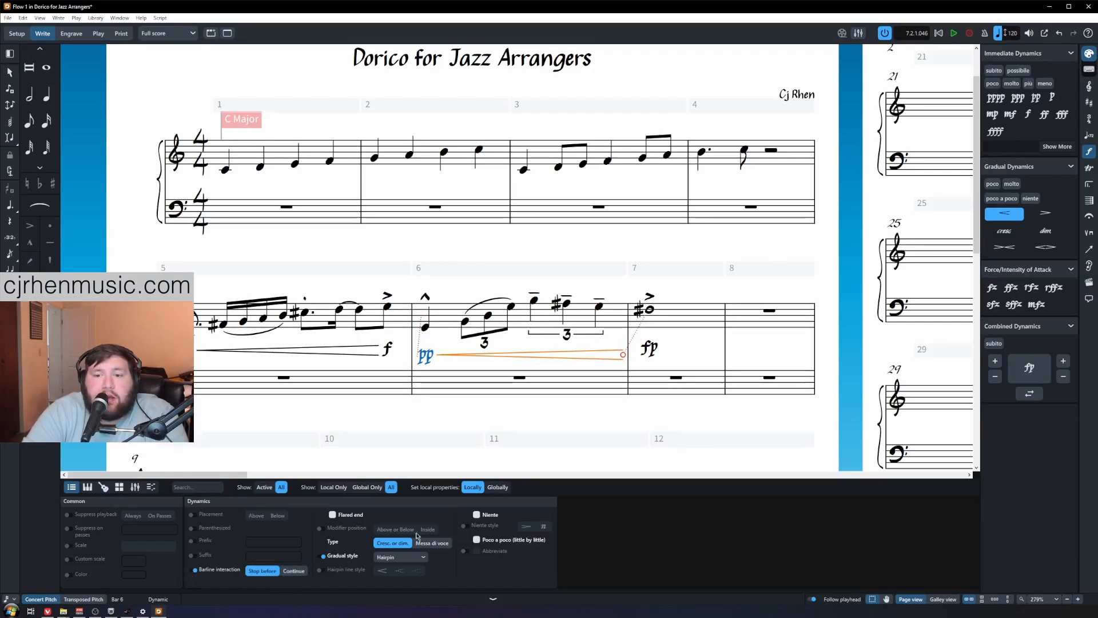
click(648, 370)
Step: Add a normal fermata on the accented note in bar 7
click(649, 311)
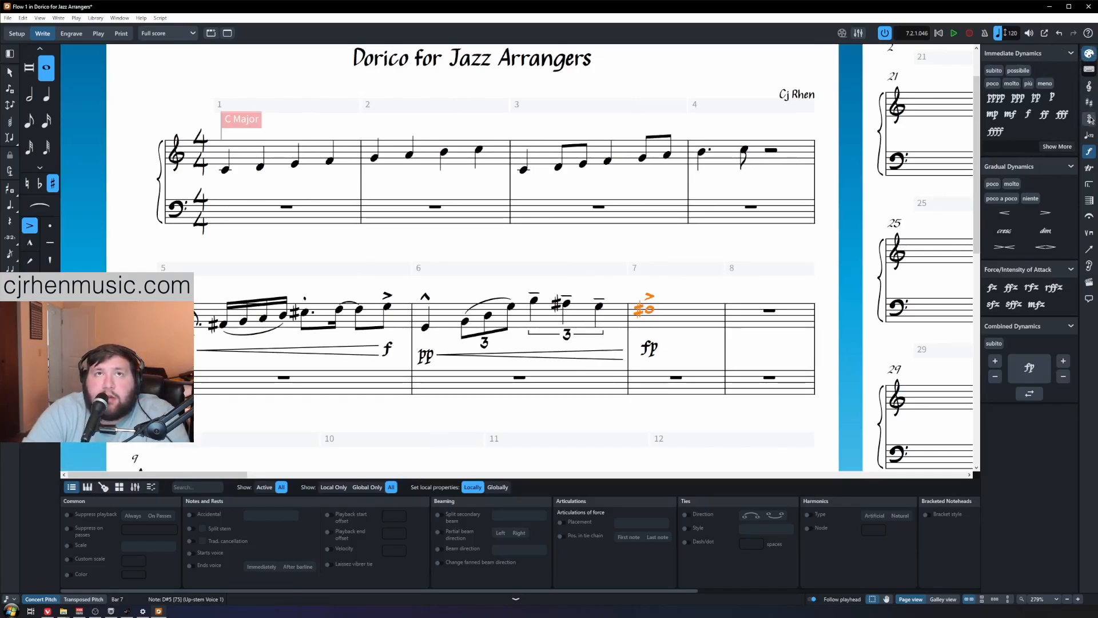
click(1091, 218)
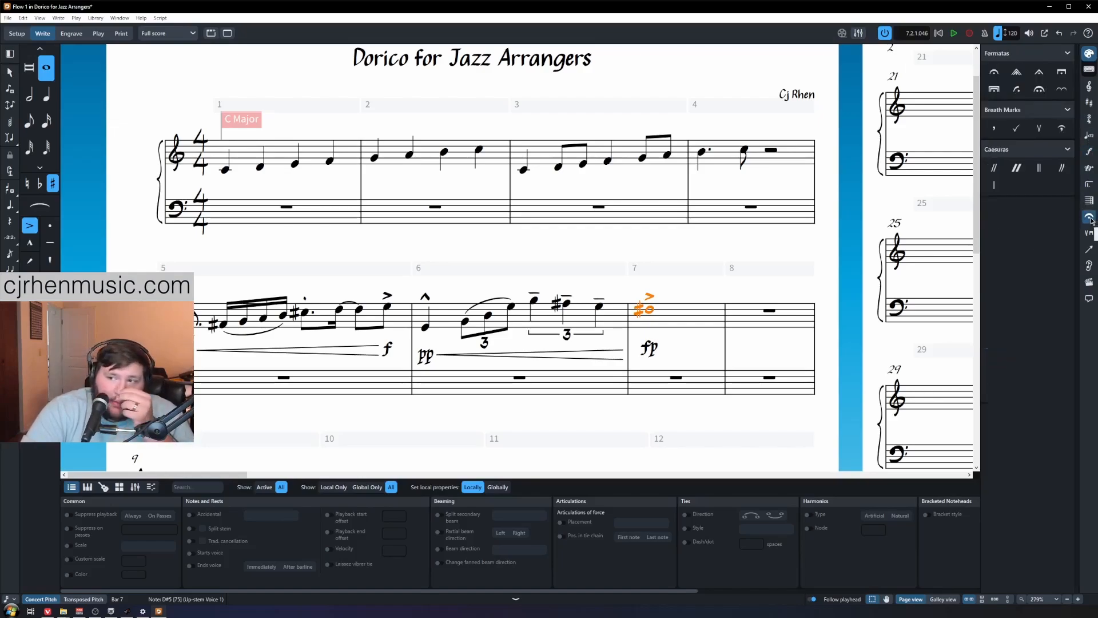
click(994, 72)
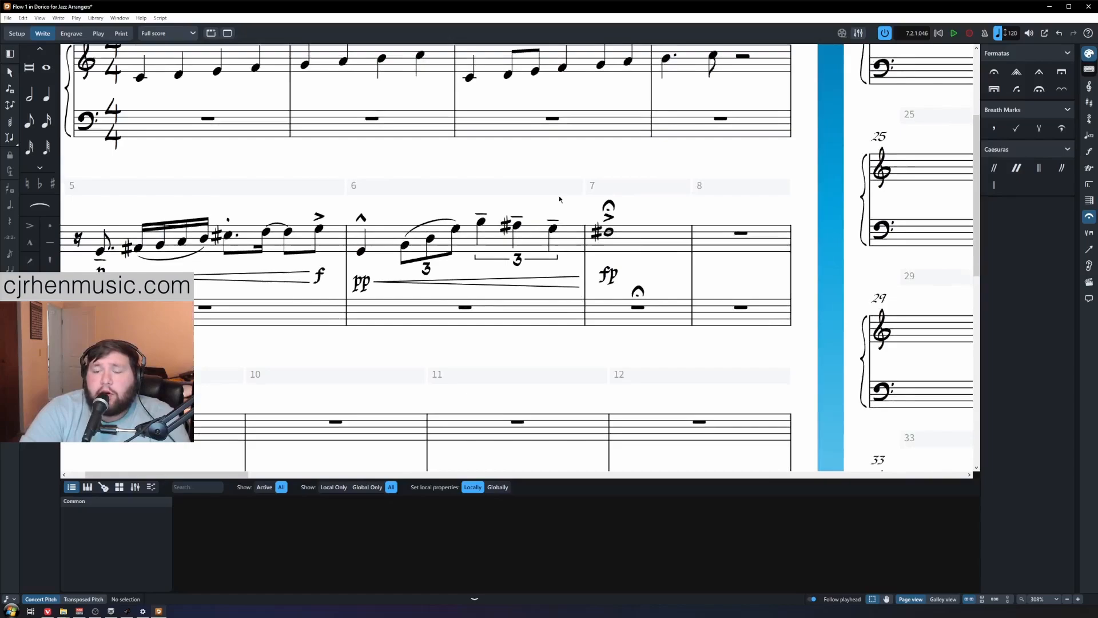
Step: Examine the fermatas on both staves in bar 7 and the bass-staff rest beneath the lower one
key(ctrl+equal)
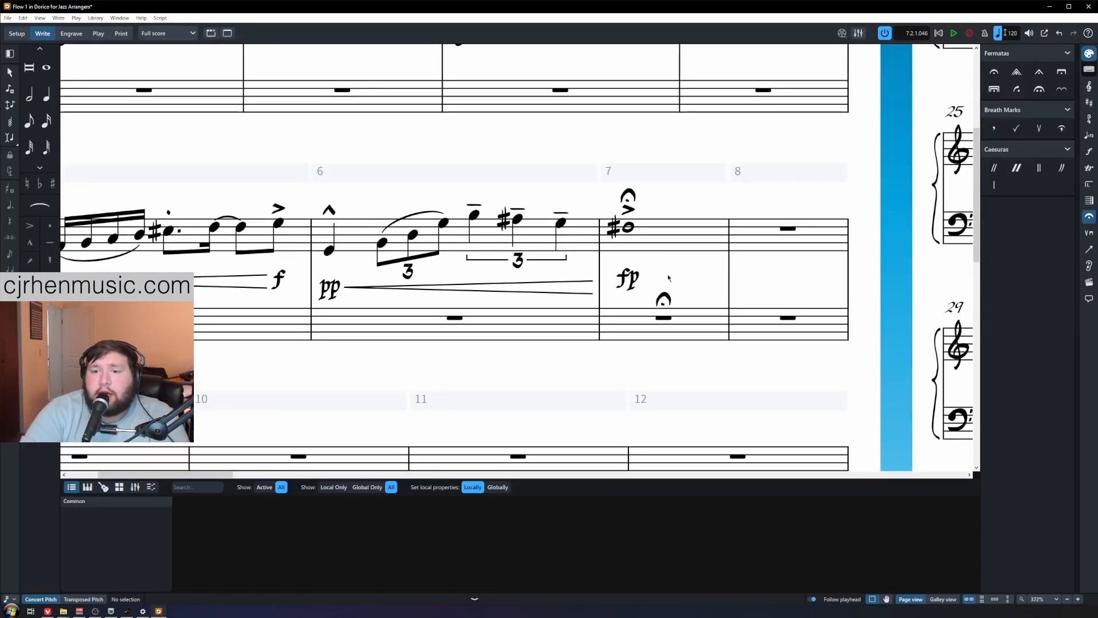
click(629, 196)
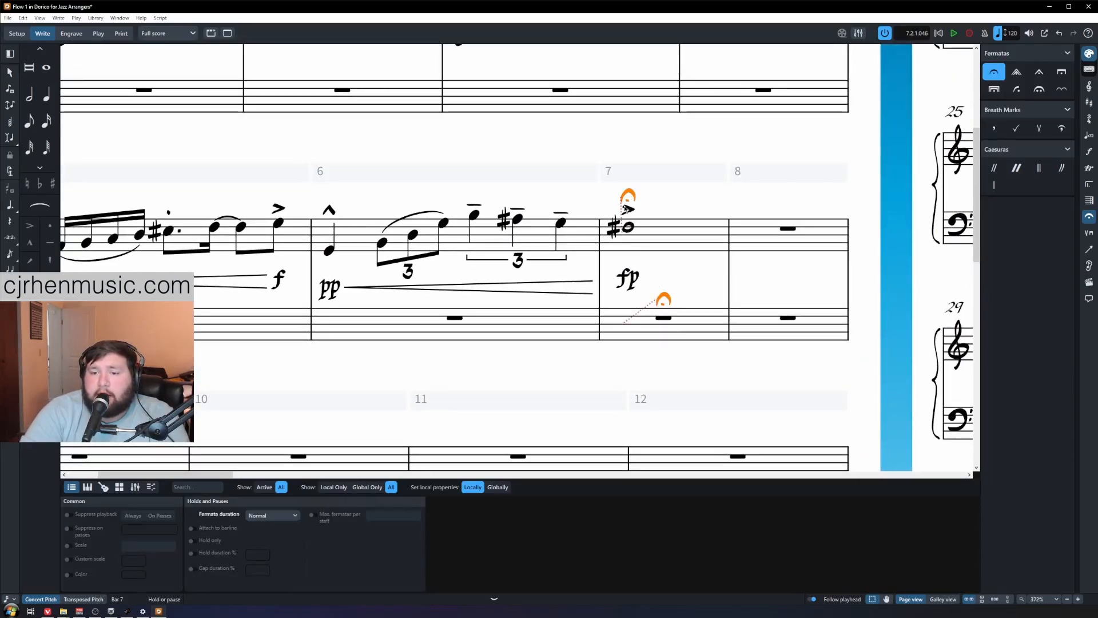
key(Escape)
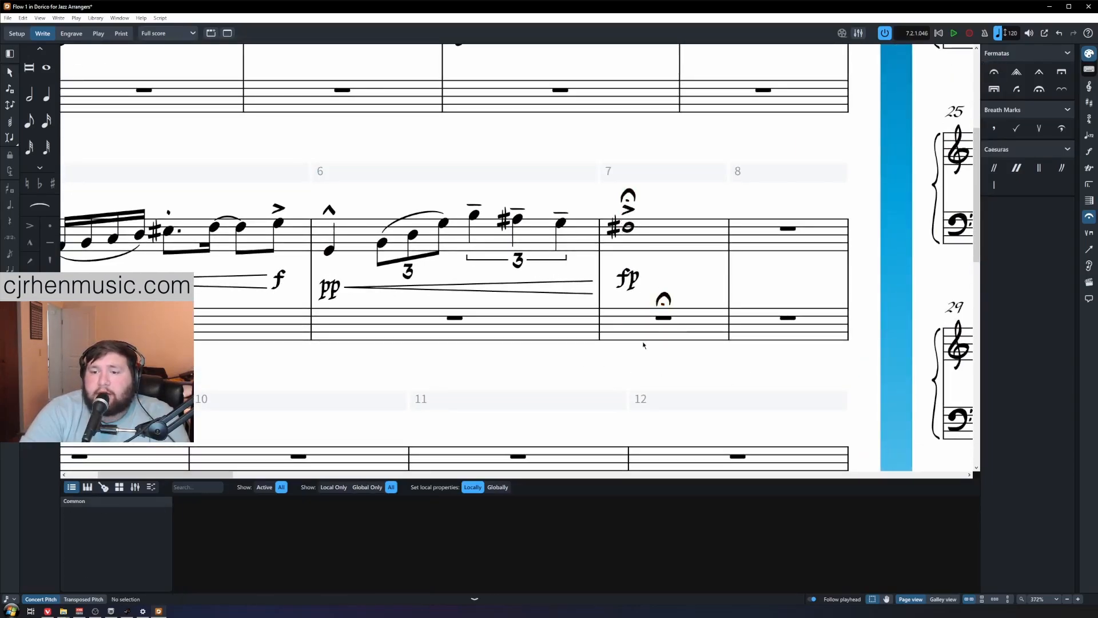
click(662, 319)
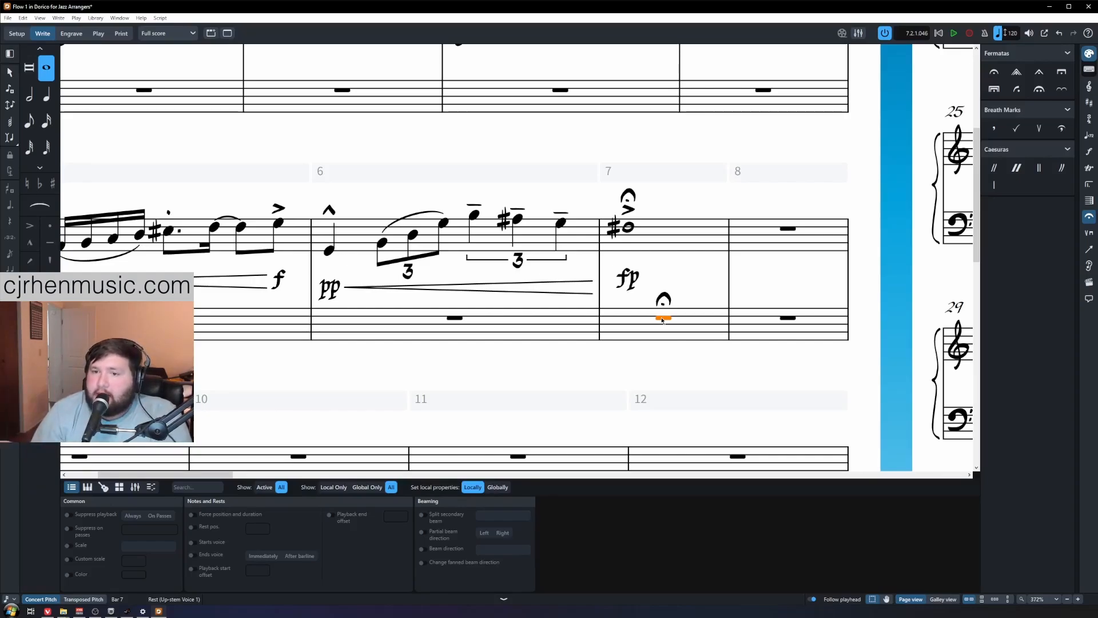
click(696, 280)
click(665, 319)
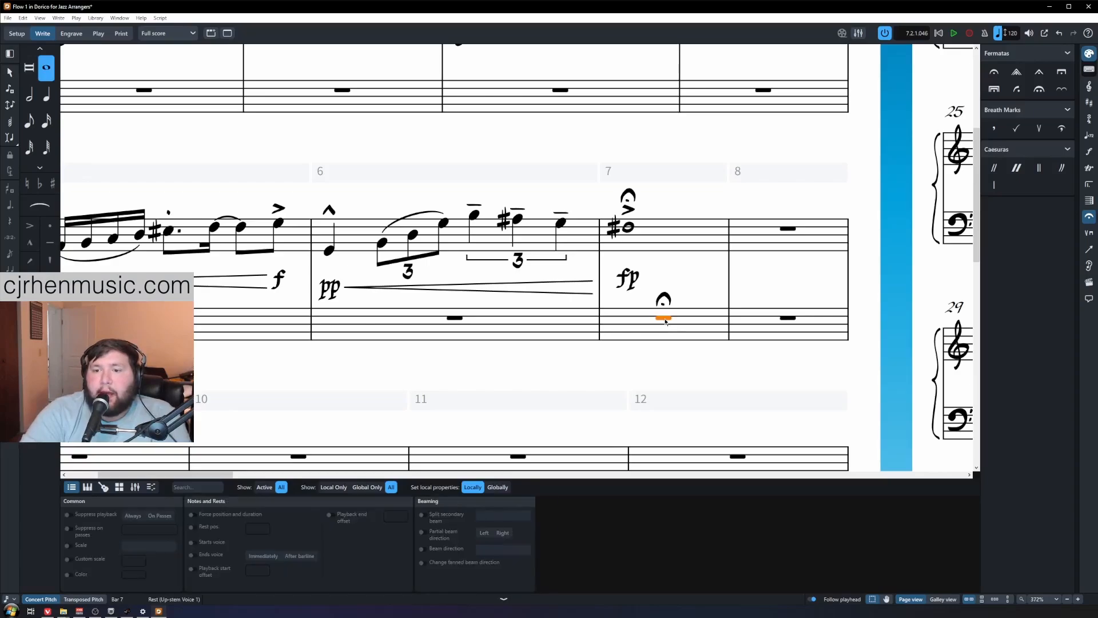
Step: Enter a dotted-quarter B, an eighth B flat and a half-note A on the bass staff of bar 7
key(period)
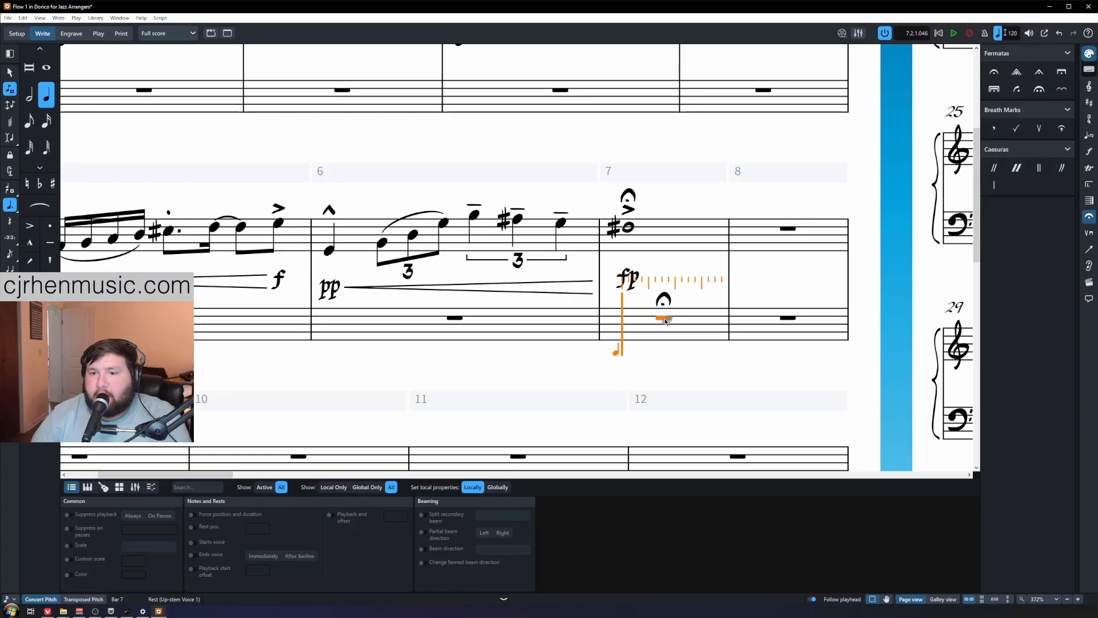
key(b)
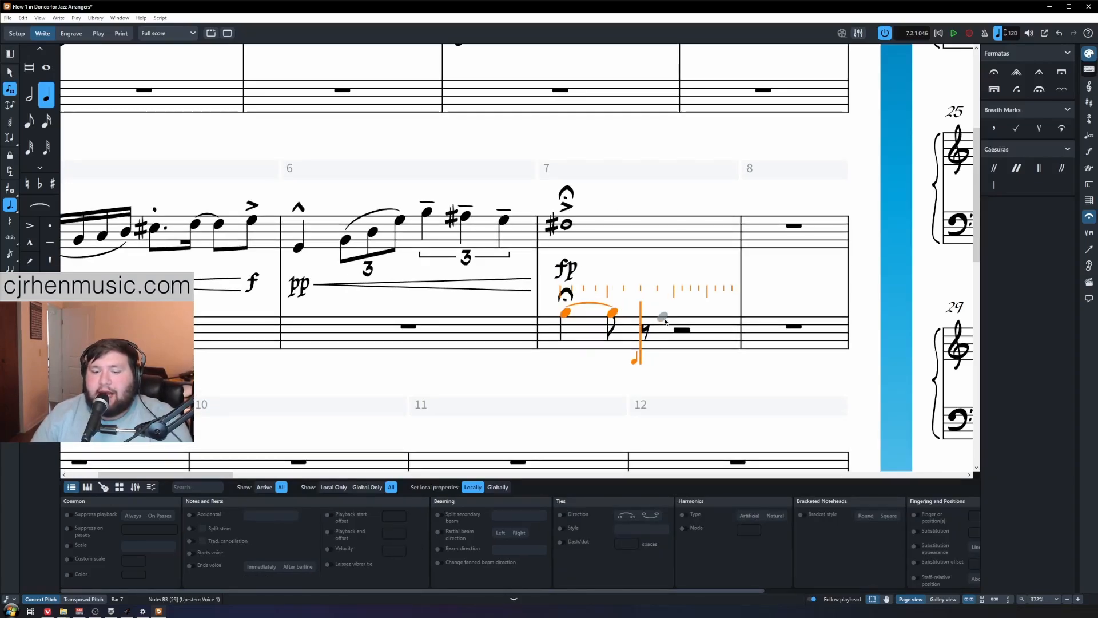
key(5)
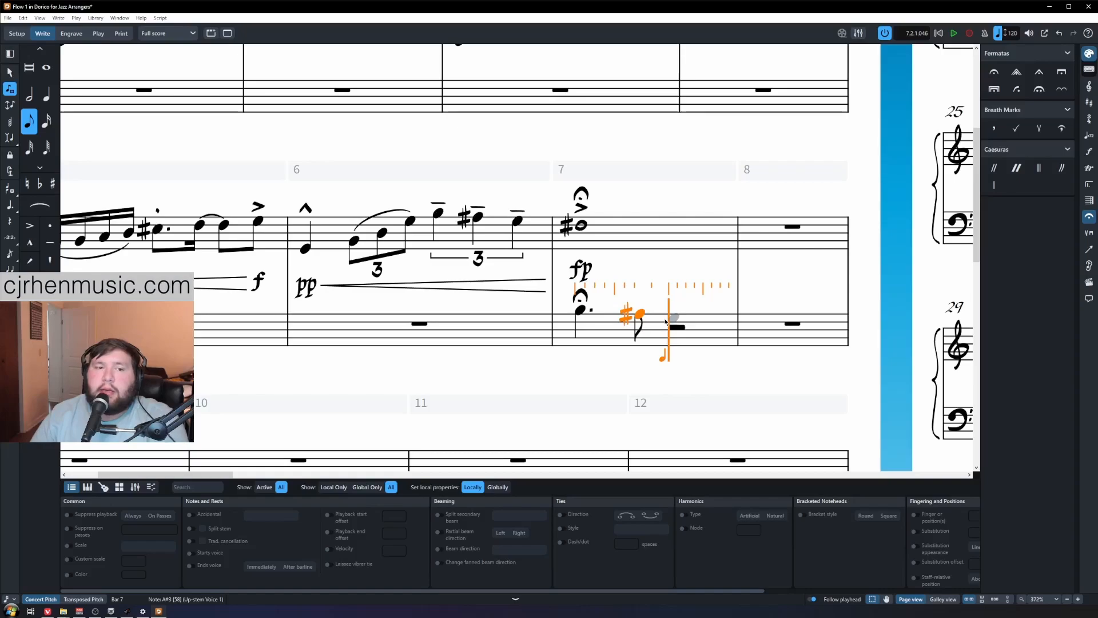
key(6)
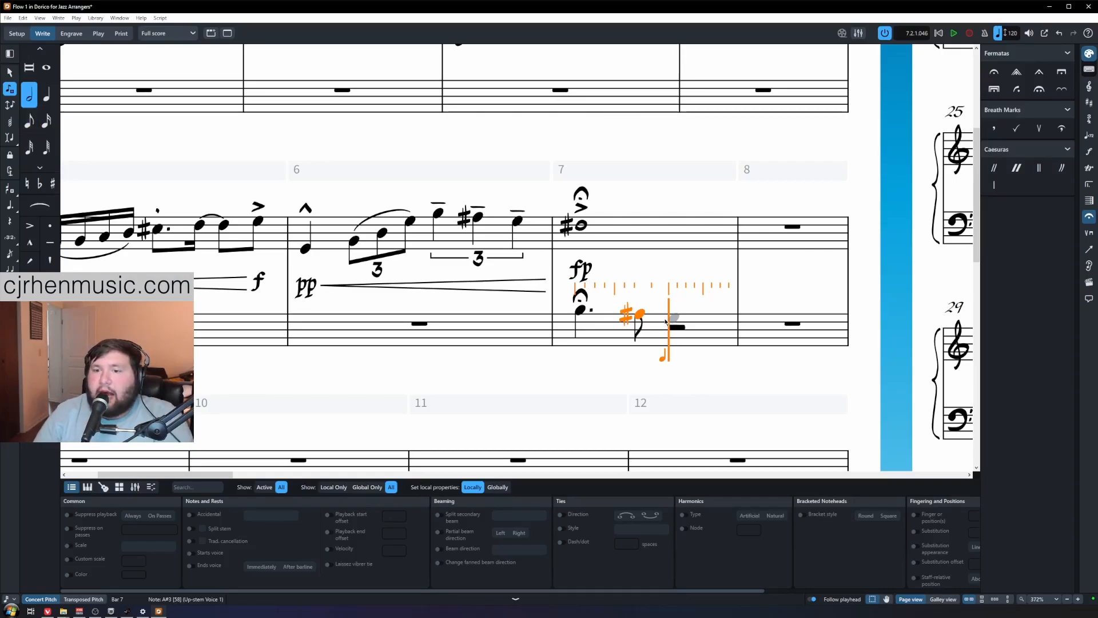
key(Escape)
Step: Move the bass-staff fermata in bar 7 from the dotted-quarter note to the final half note and check its attachment
click(582, 297)
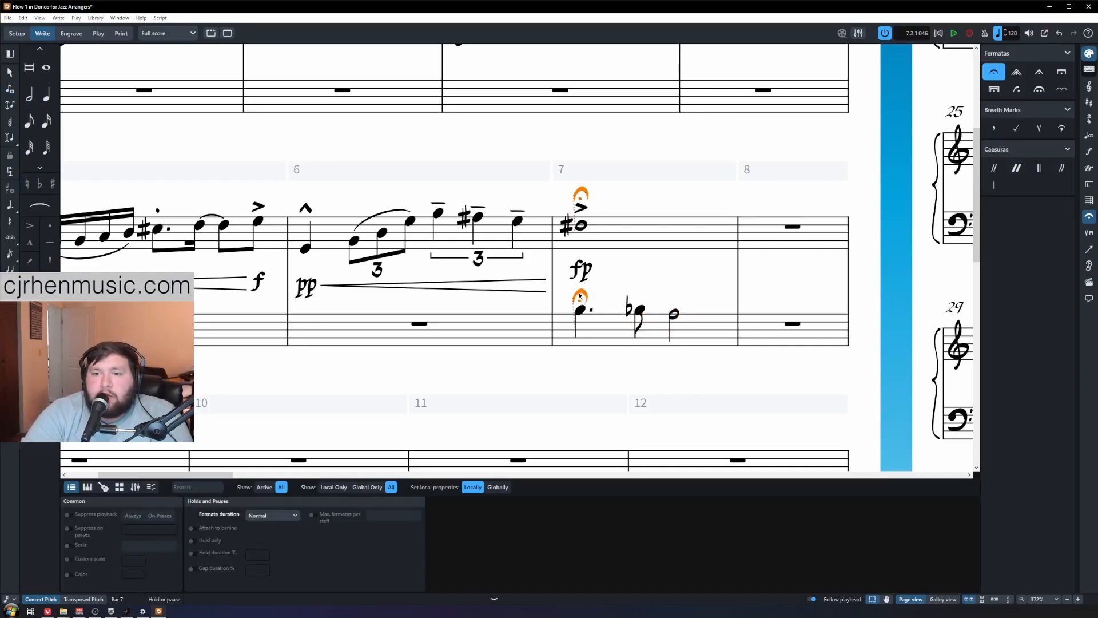
key(alt+Right)
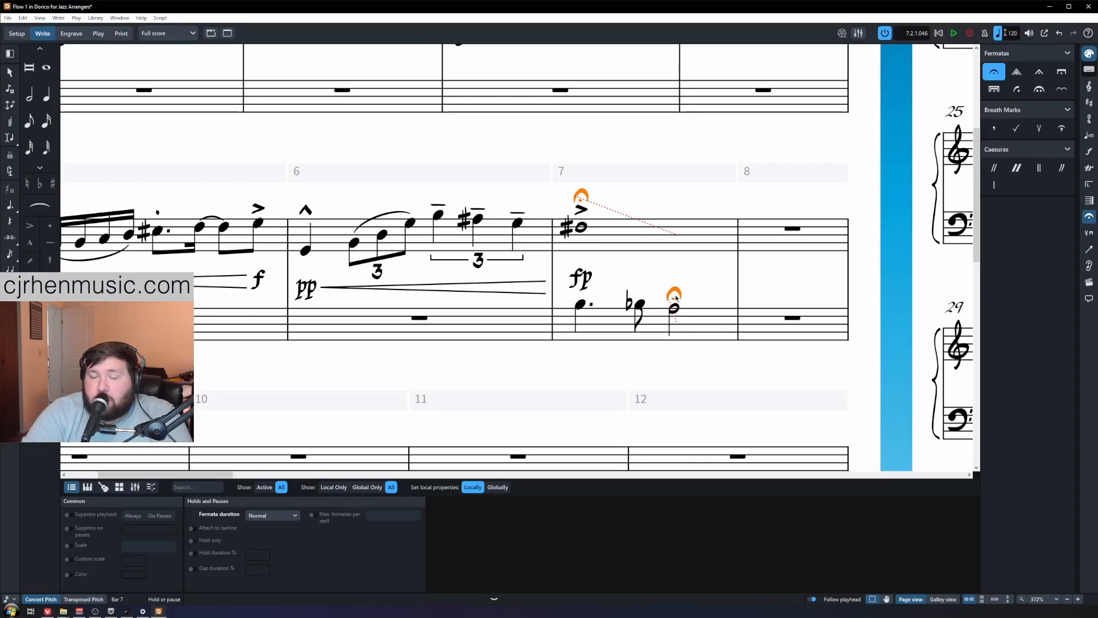
key(Escape)
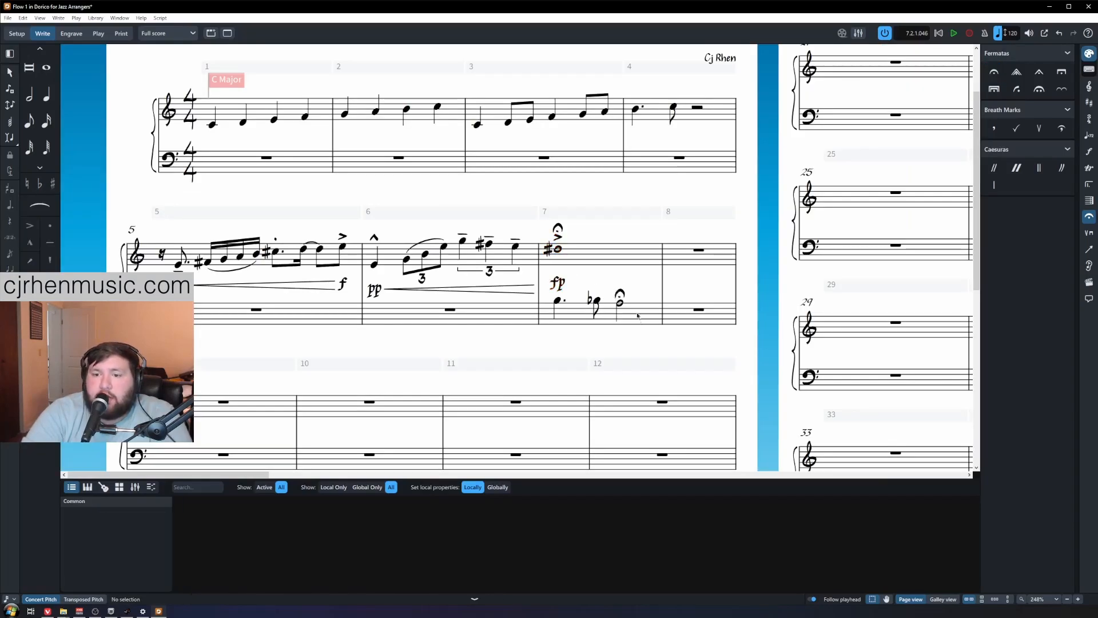
click(623, 294)
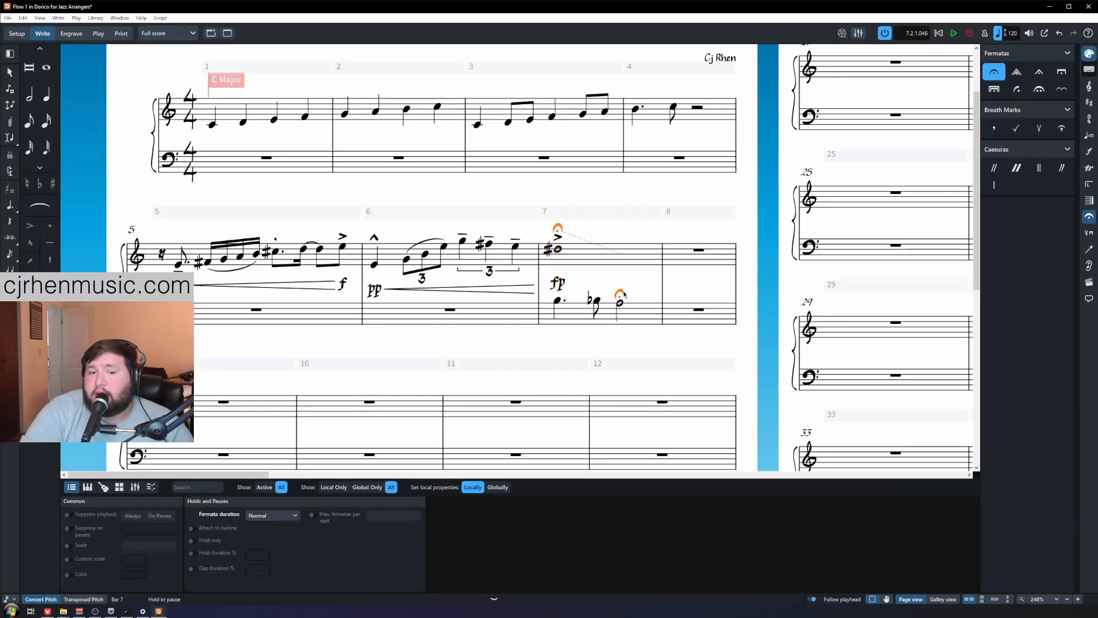
click(630, 285)
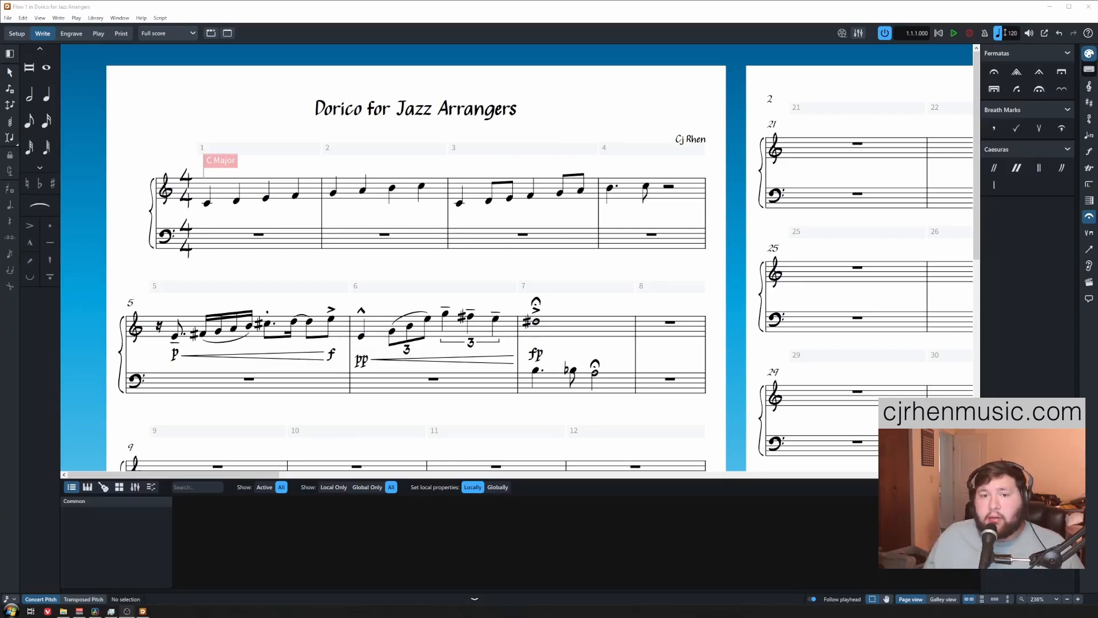
Step: Add an Em7 chord symbol above the opening rest of bar 5
click(241, 271)
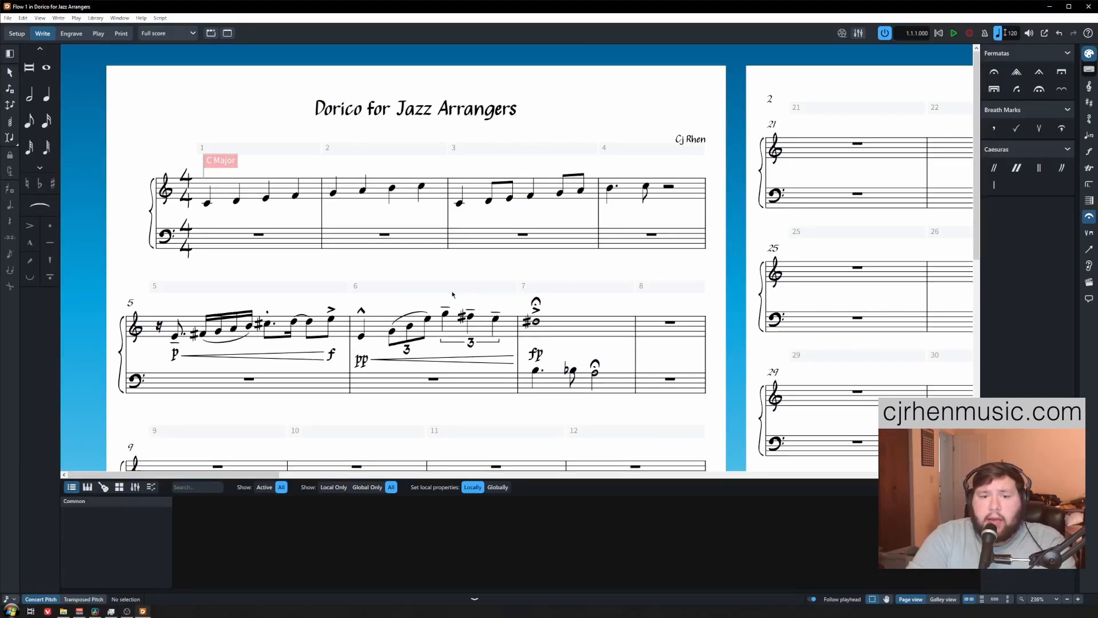
click(160, 324)
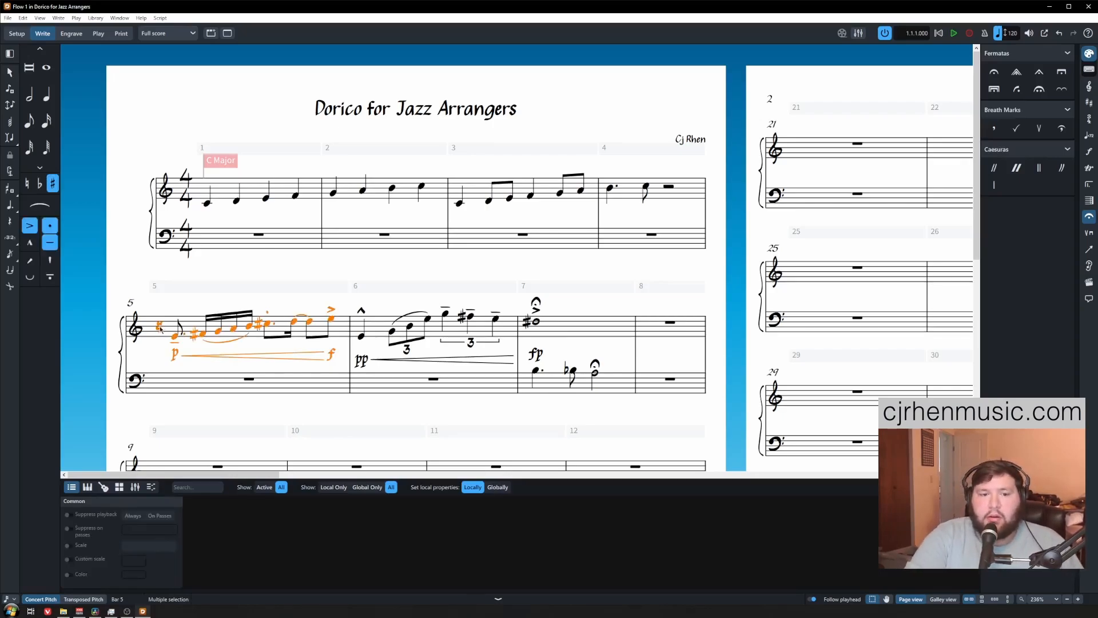
click(159, 325)
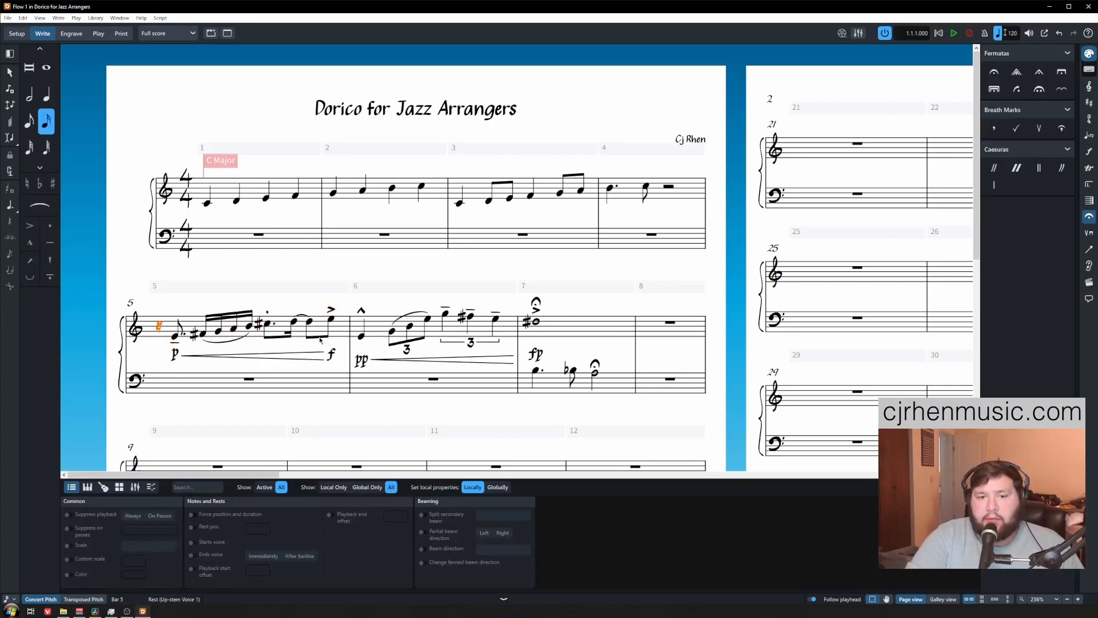
key(shift+q)
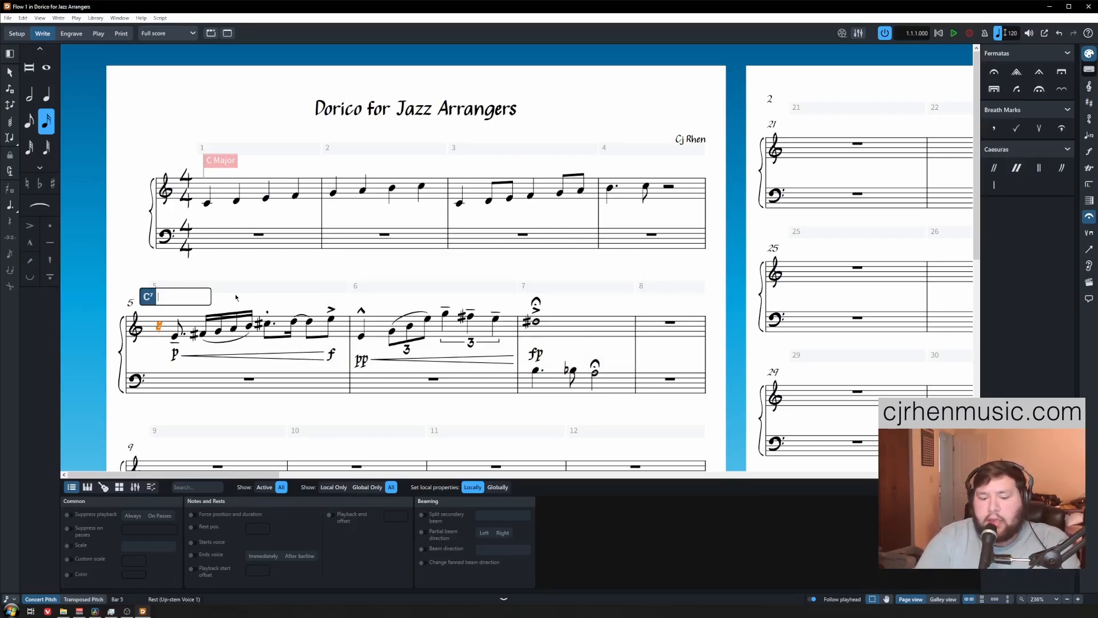
text(min7)
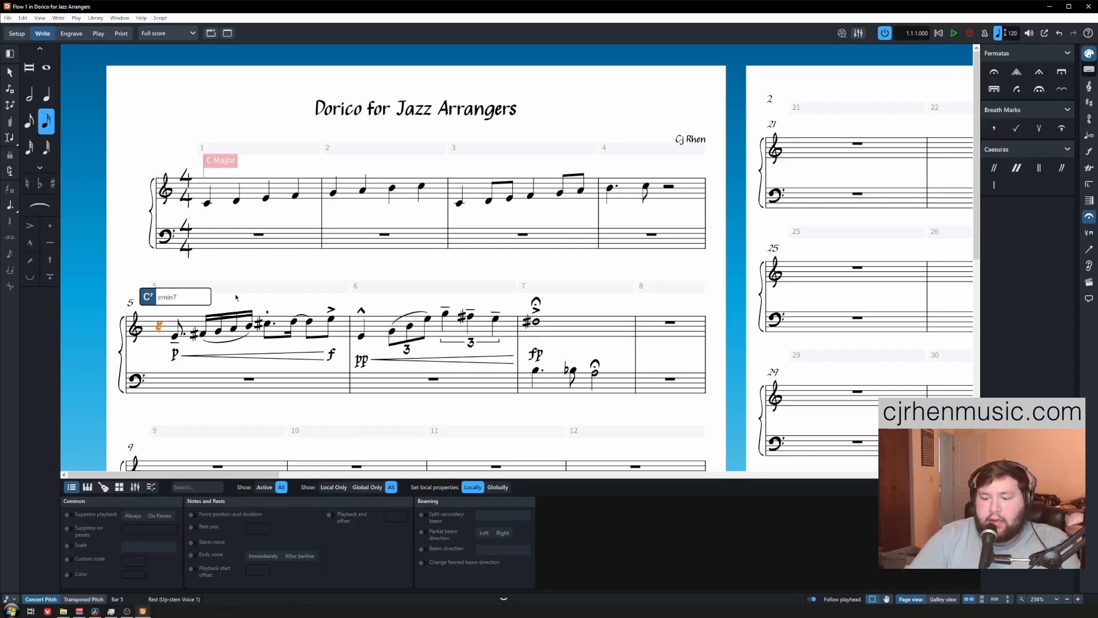
key(Return)
key(Escape)
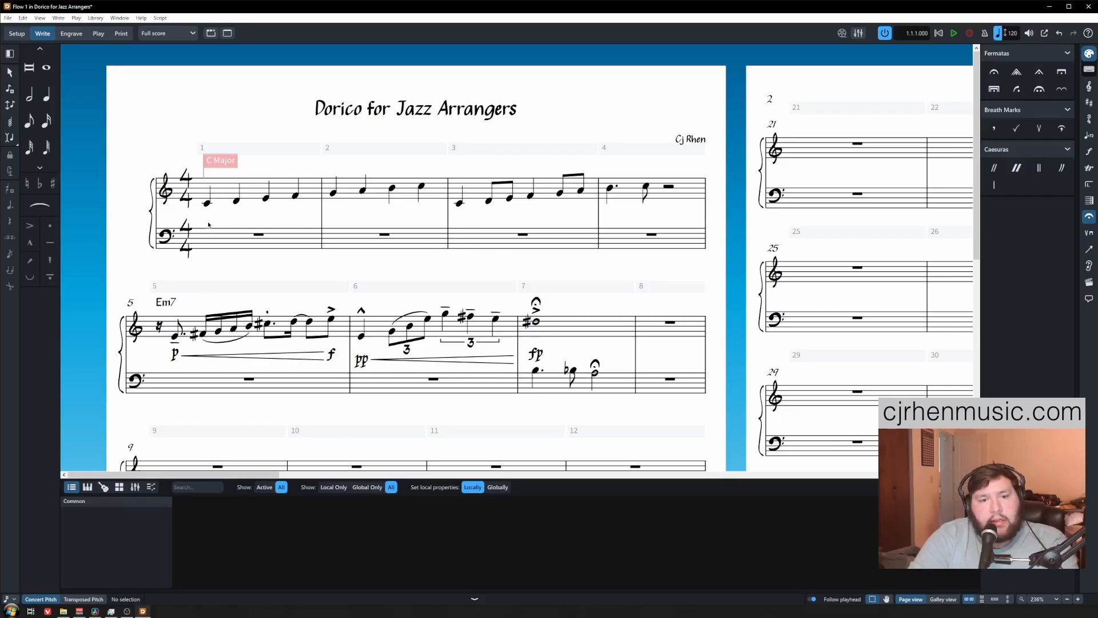
Step: Add a Cmaj7 chord symbol above the first note of bar 2
click(332, 194)
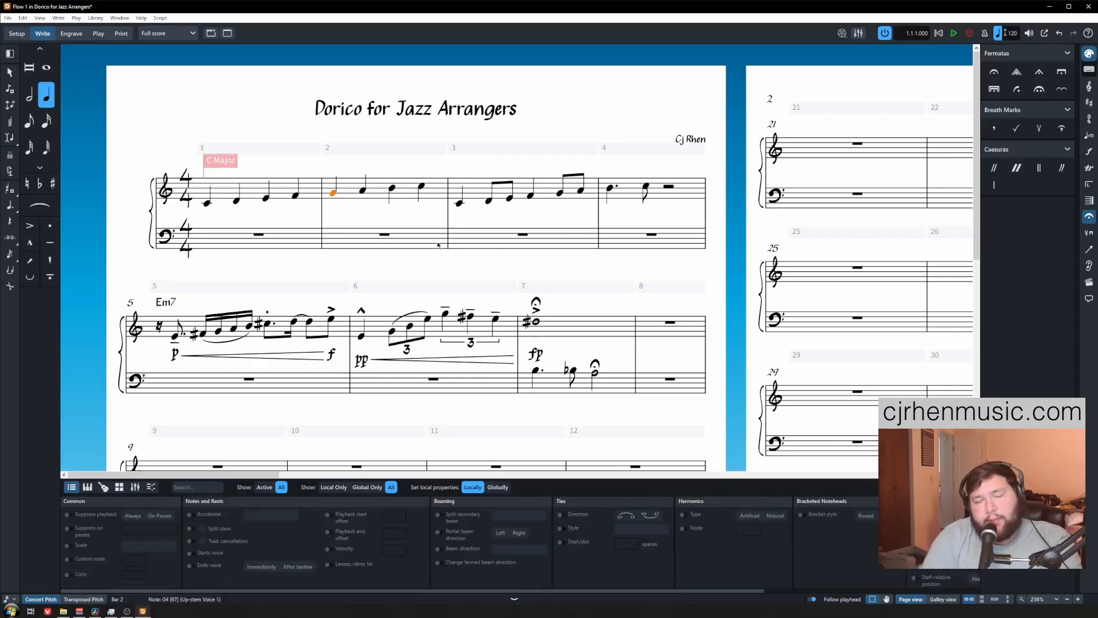
key(shift+q)
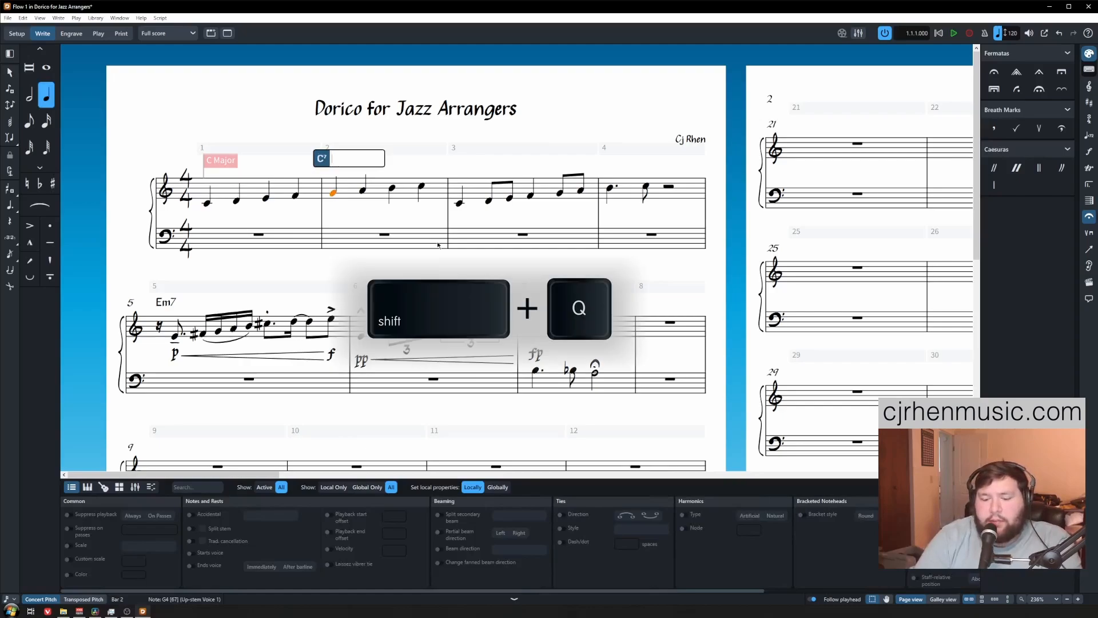
text(Cmaj7)
key(Return)
click(383, 215)
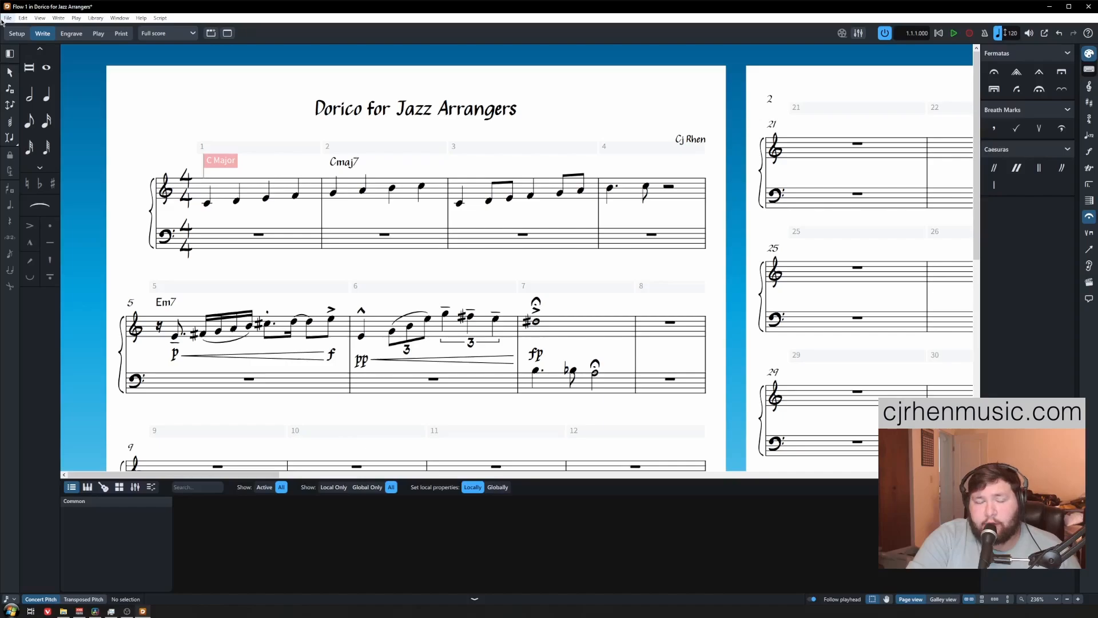
click(95, 18)
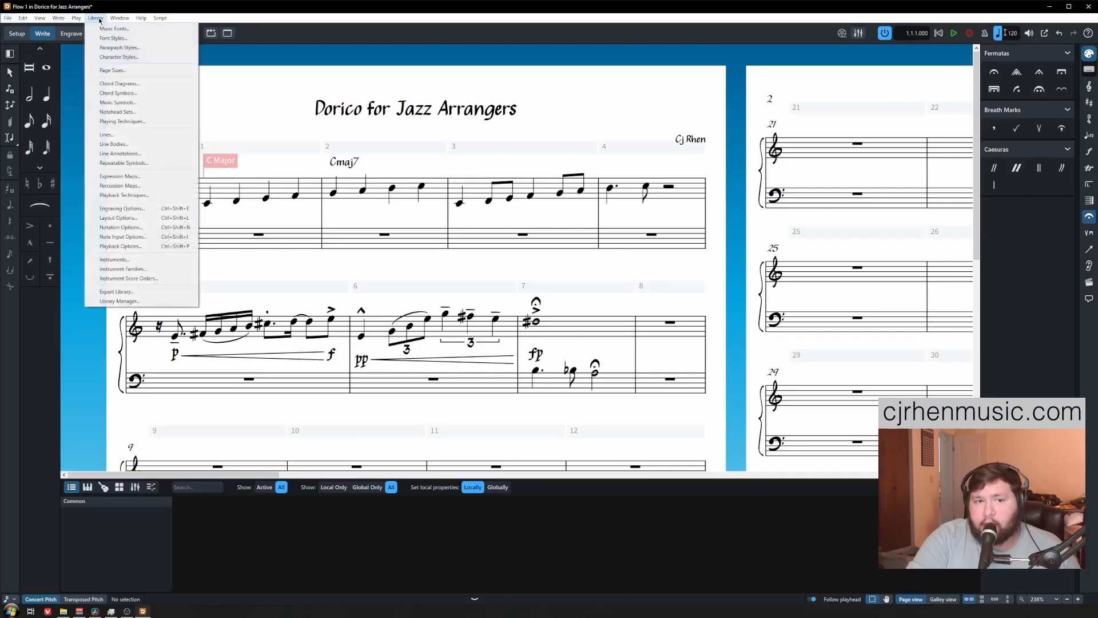
click(121, 209)
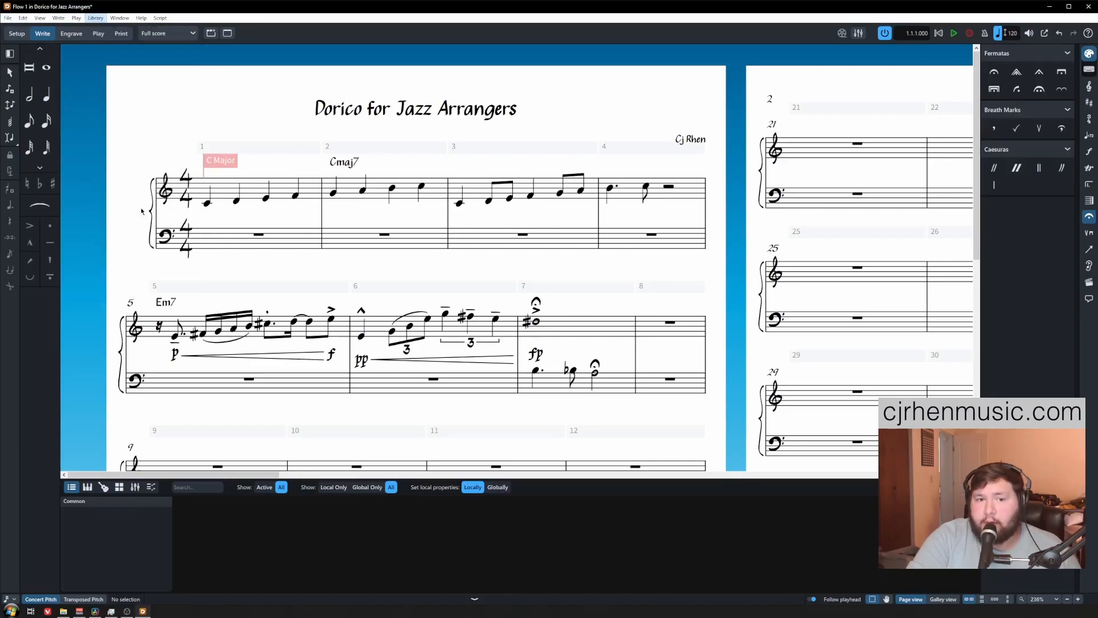
drag(259, 213, 207, 121)
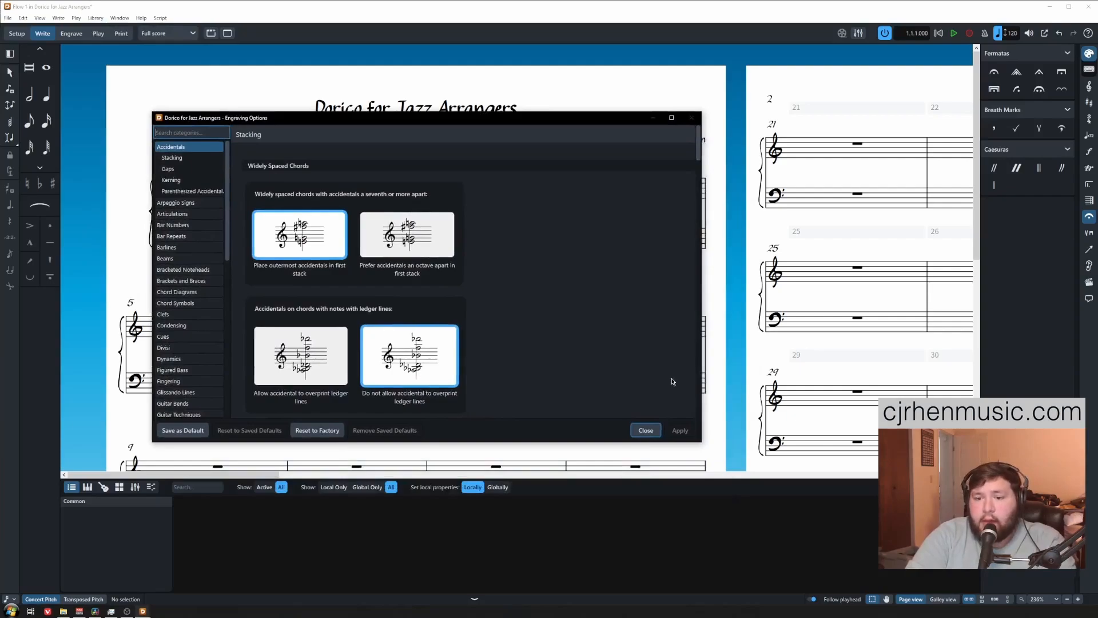
click(646, 431)
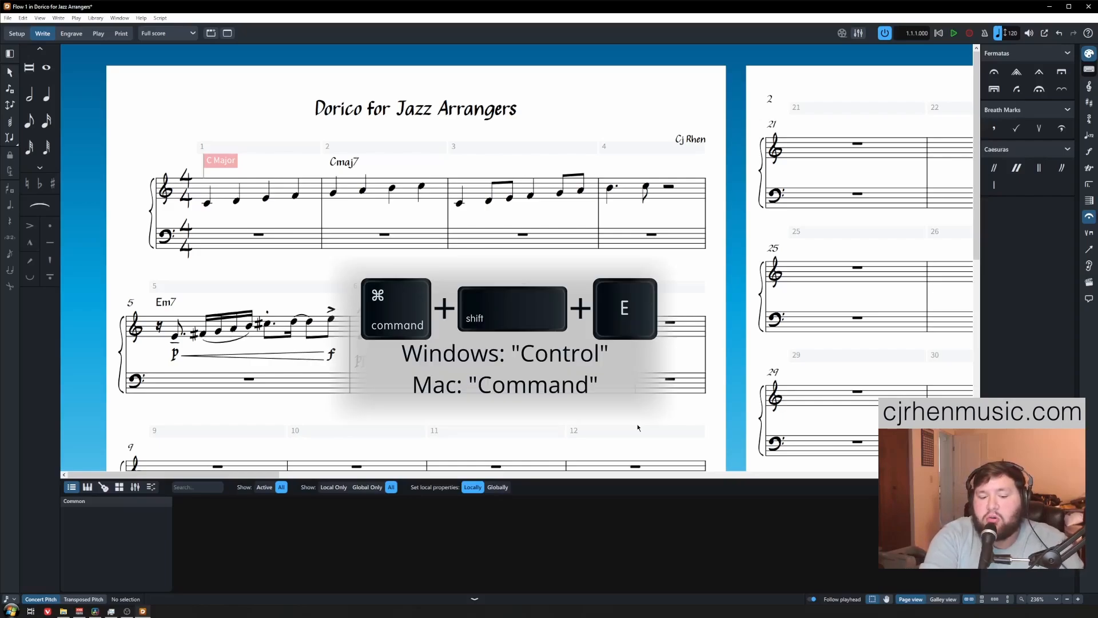
Step: Open the Engraving Options, filter the categories by "chord" and show the Chord Symbols settings
key(ctrl+shift+e)
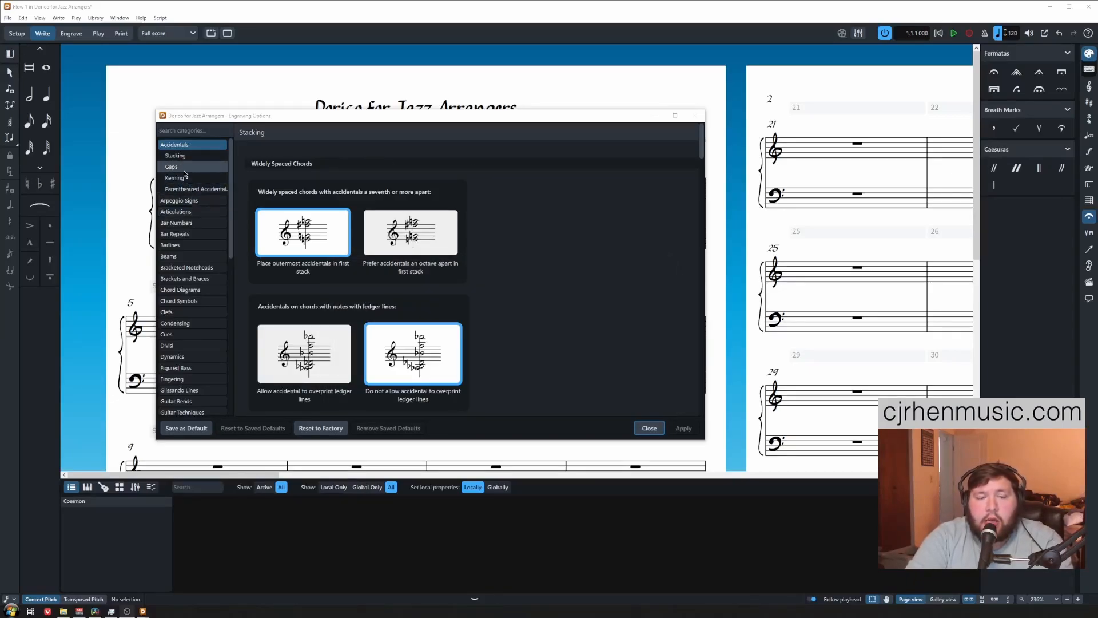
drag(231, 175, 233, 140)
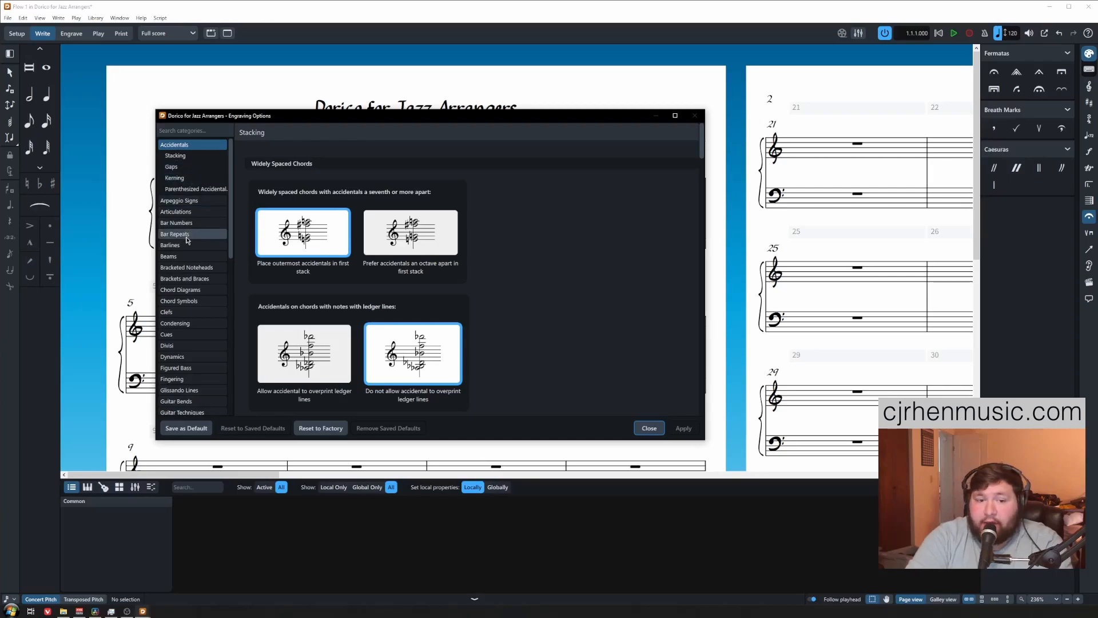
click(188, 300)
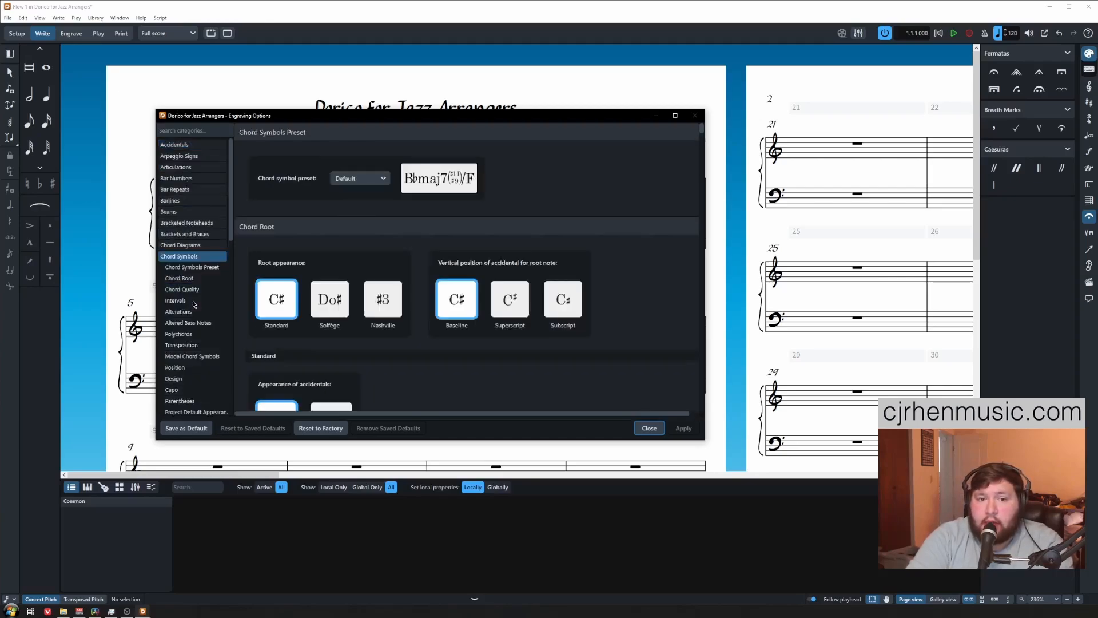
click(198, 144)
click(202, 132)
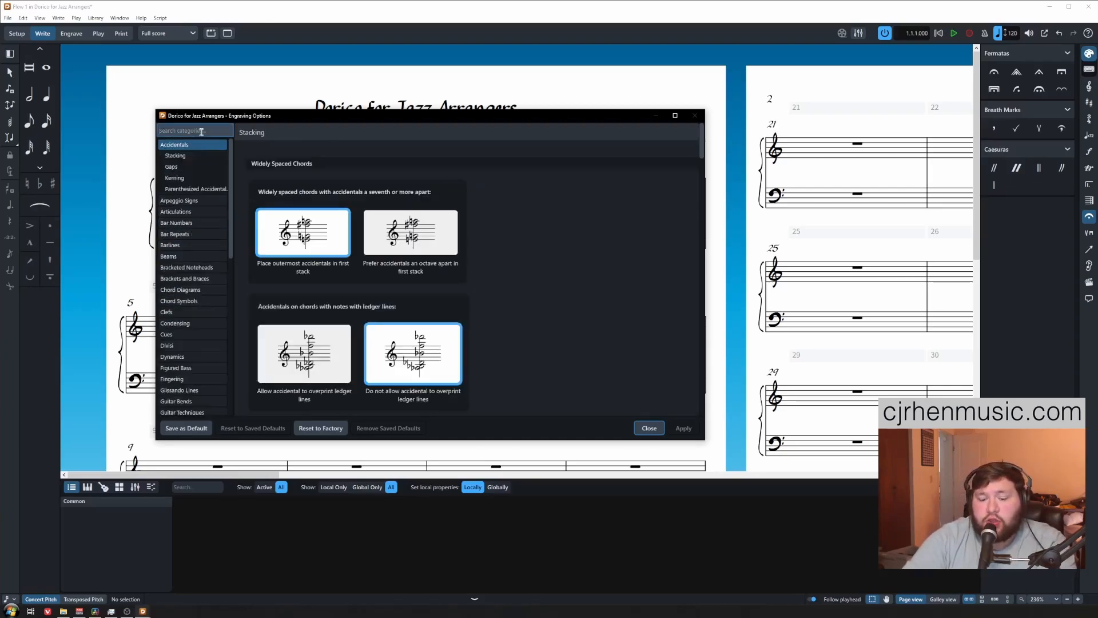
text(chord)
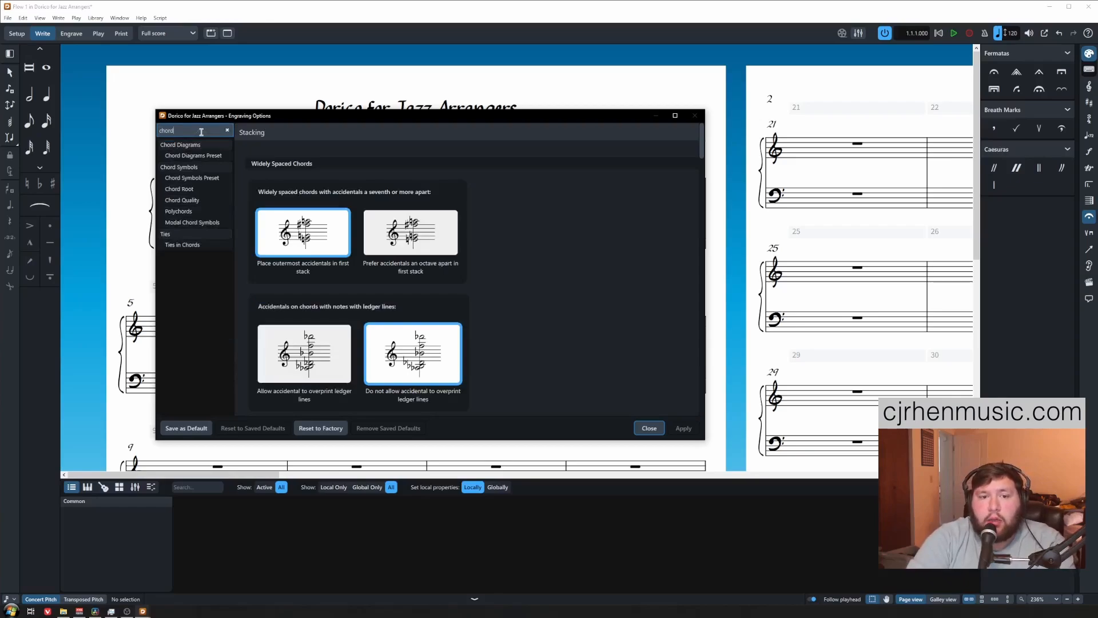
click(179, 167)
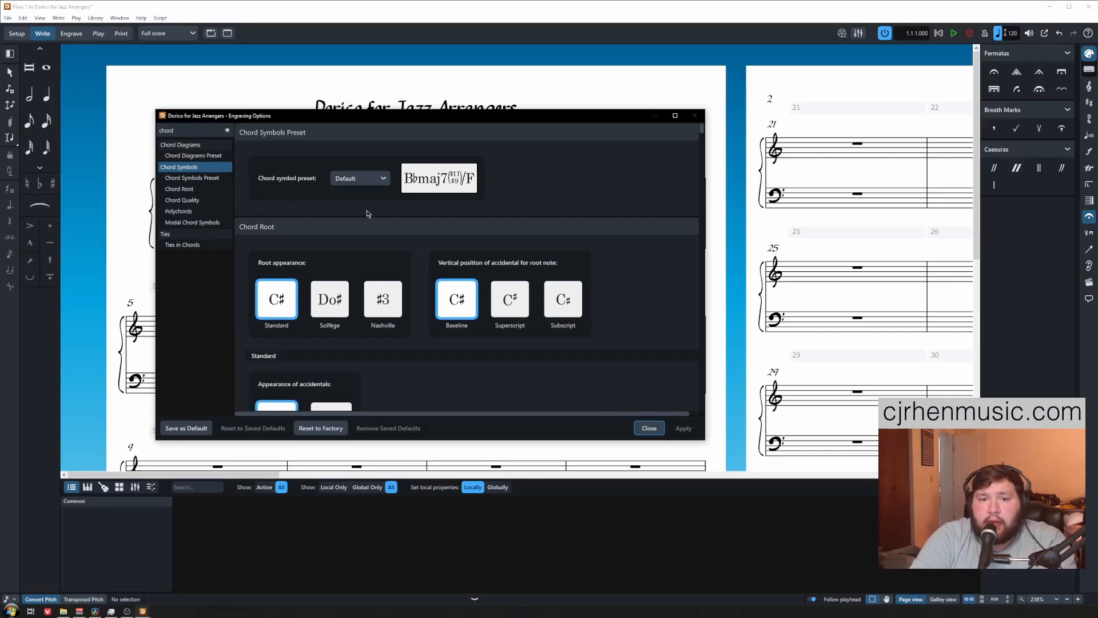
Step: Review the chord symbol presets and the Chord Root options, from root appearance through solfège, Nashville and root-only chord symbols
click(383, 179)
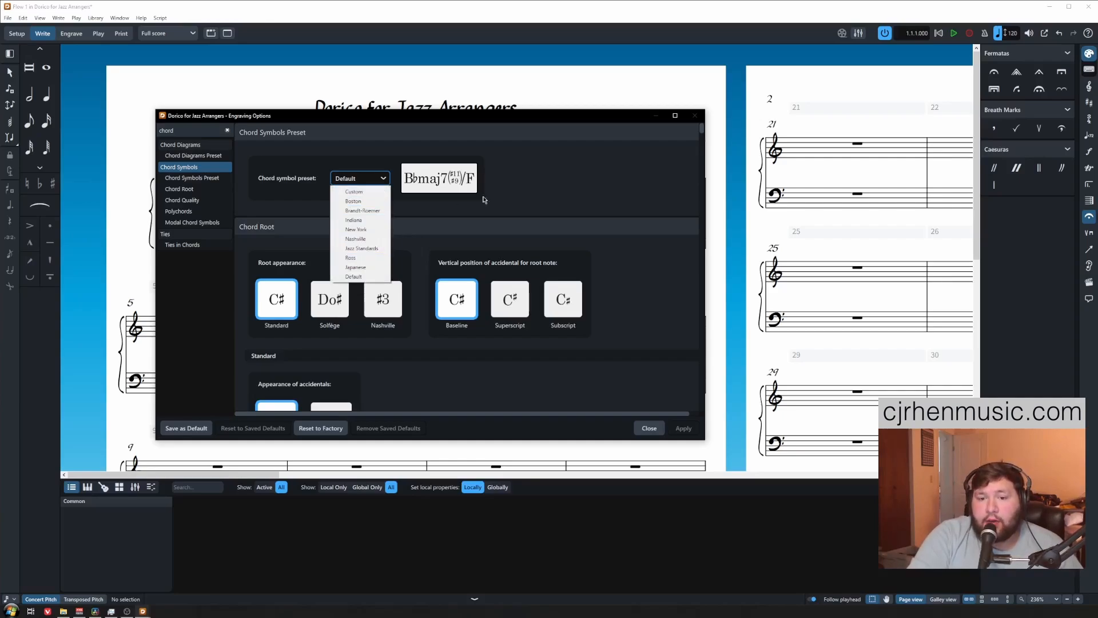
click(510, 213)
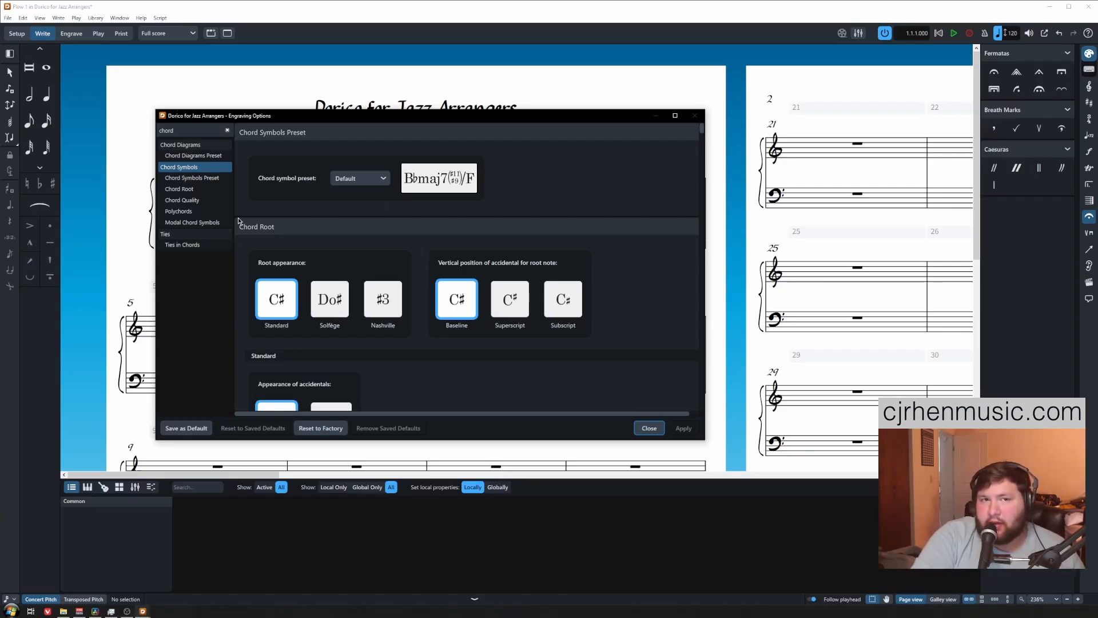
scroll(618, 199, down, 2)
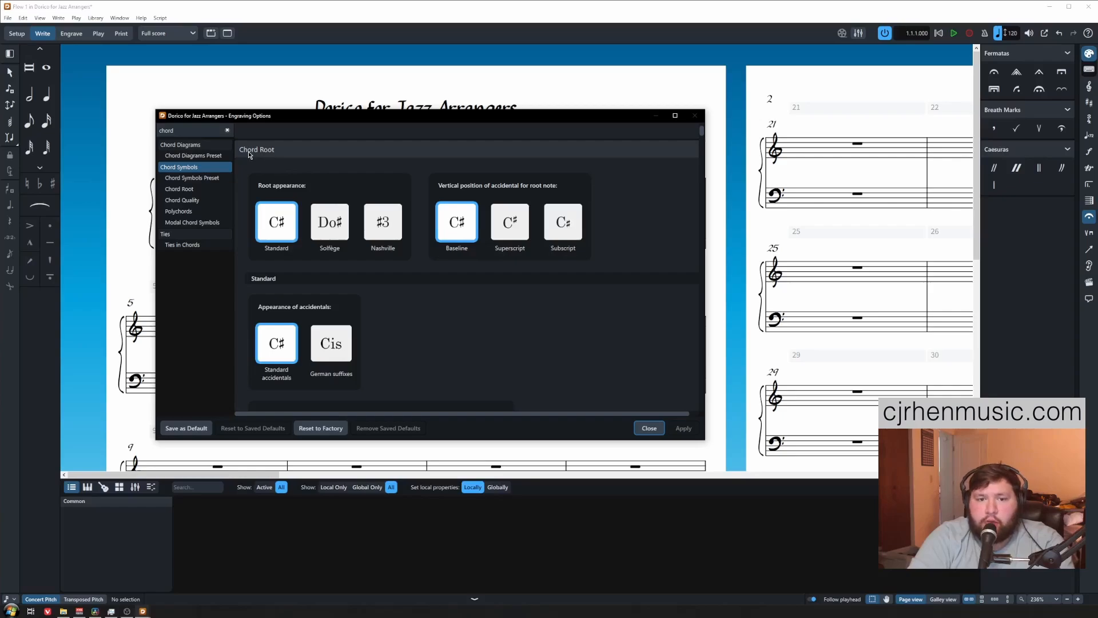
scroll(241, 302, down, 1)
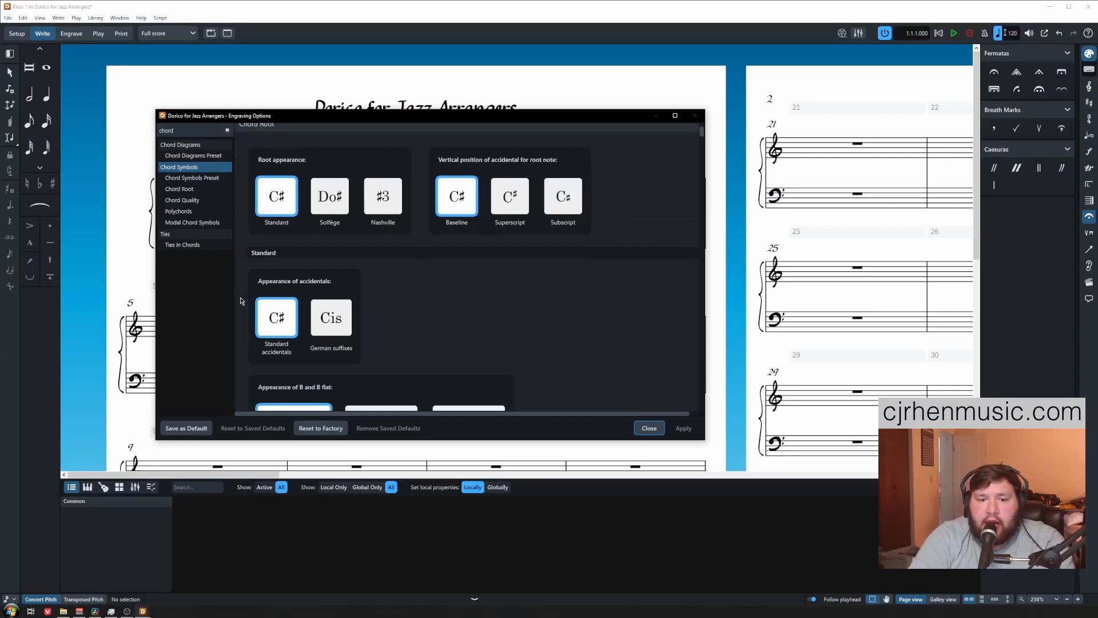
scroll(240, 301, down, 3)
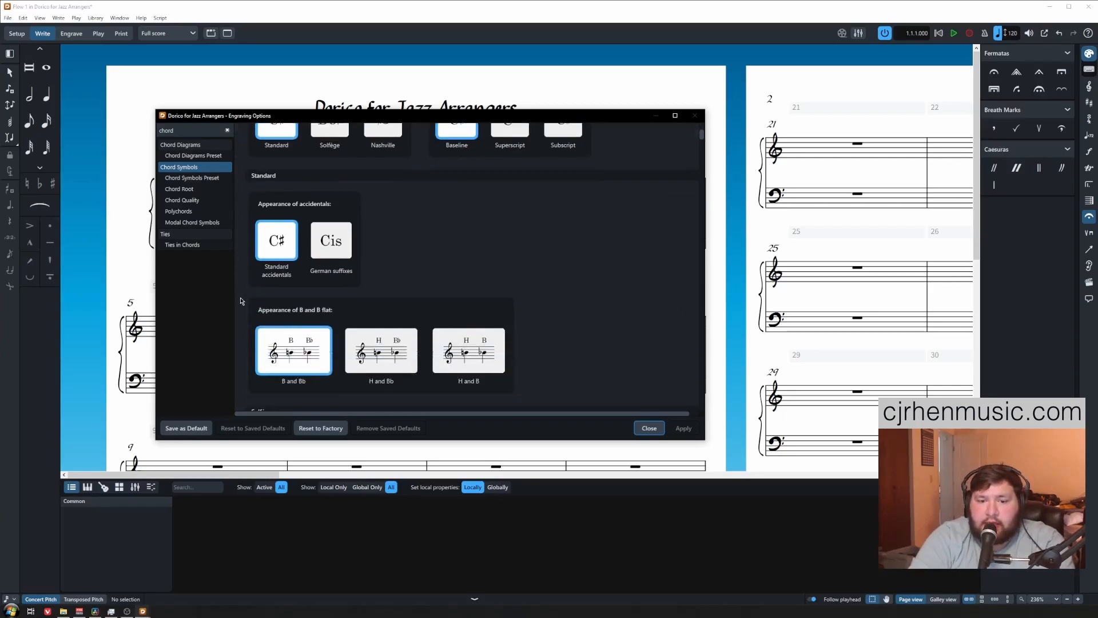
scroll(241, 302, up, 3)
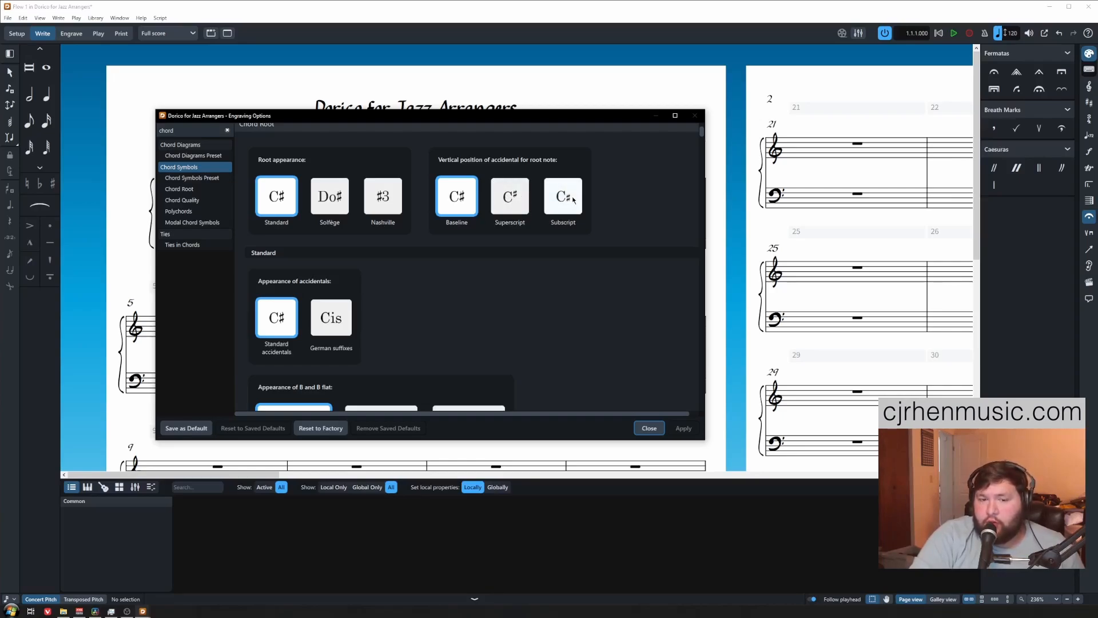
scroll(607, 214, up, 1)
scroll(638, 228, down, 12)
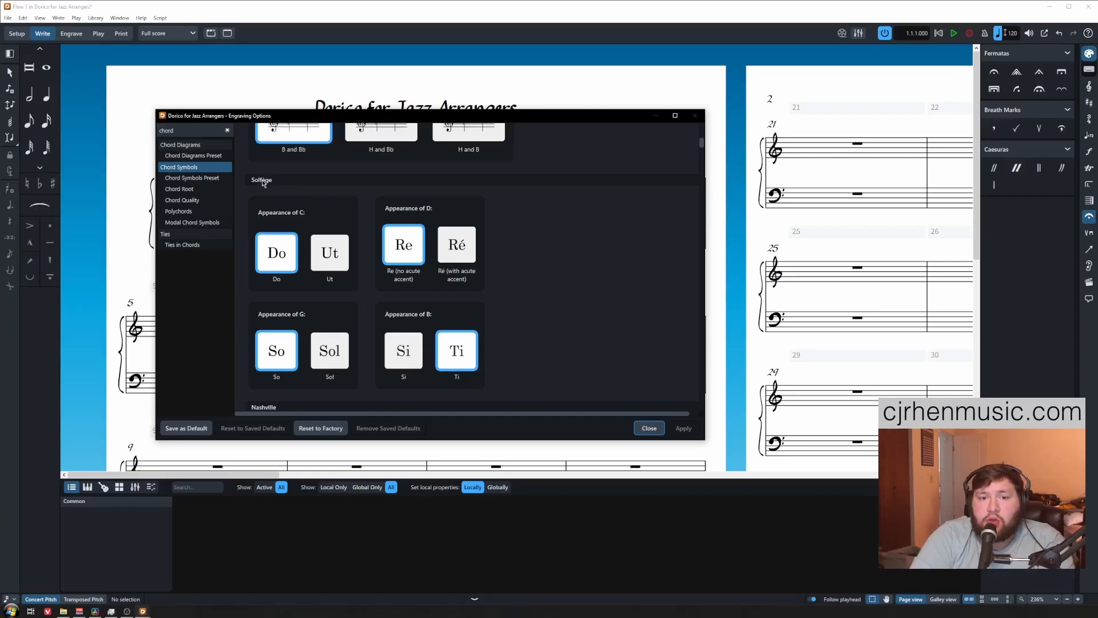
scroll(590, 254, down, 4)
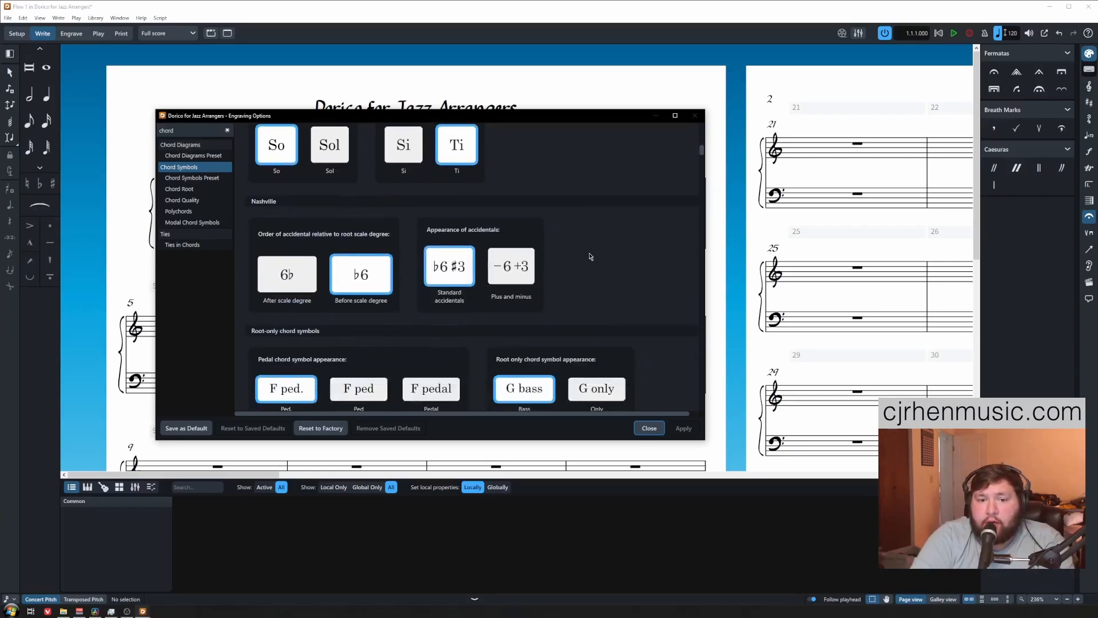
scroll(590, 256, down, 1)
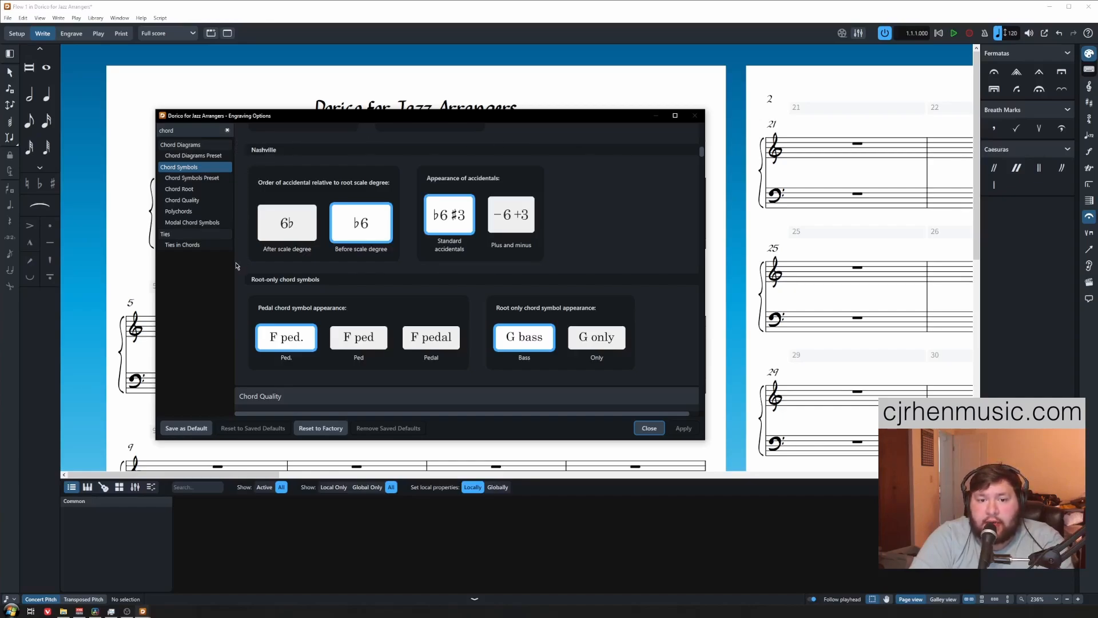
scroll(636, 276, down, 2)
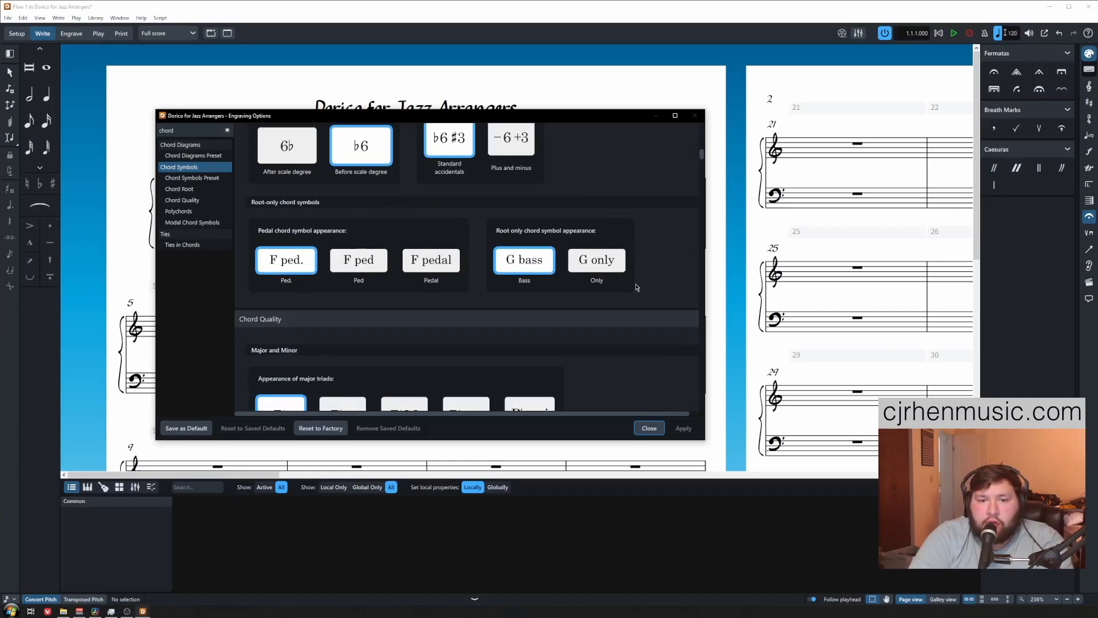
Step: Try the Ped and Pedal appearances for pedal chord symbols, apply Pedal, and restore the Ped. appearance
scroll(436, 277, down, 1)
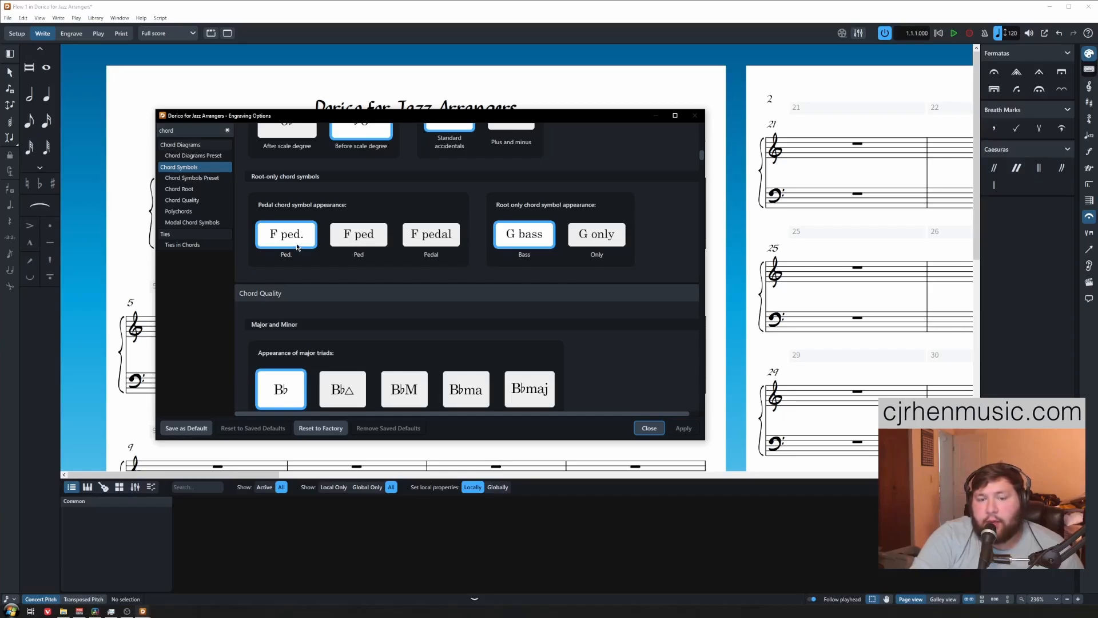
click(368, 239)
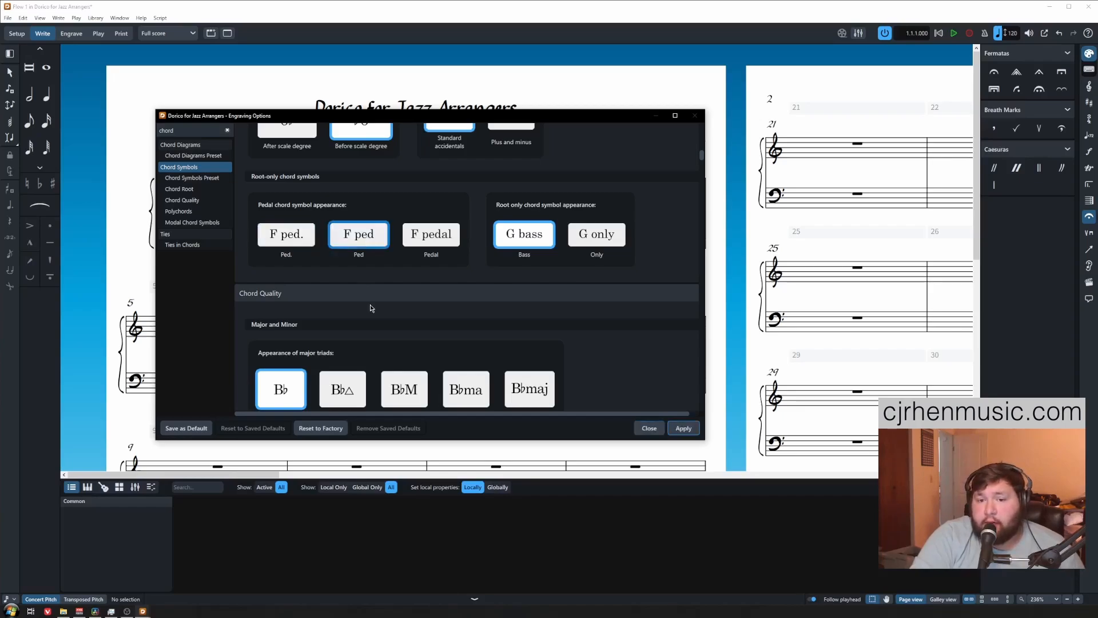
click(435, 235)
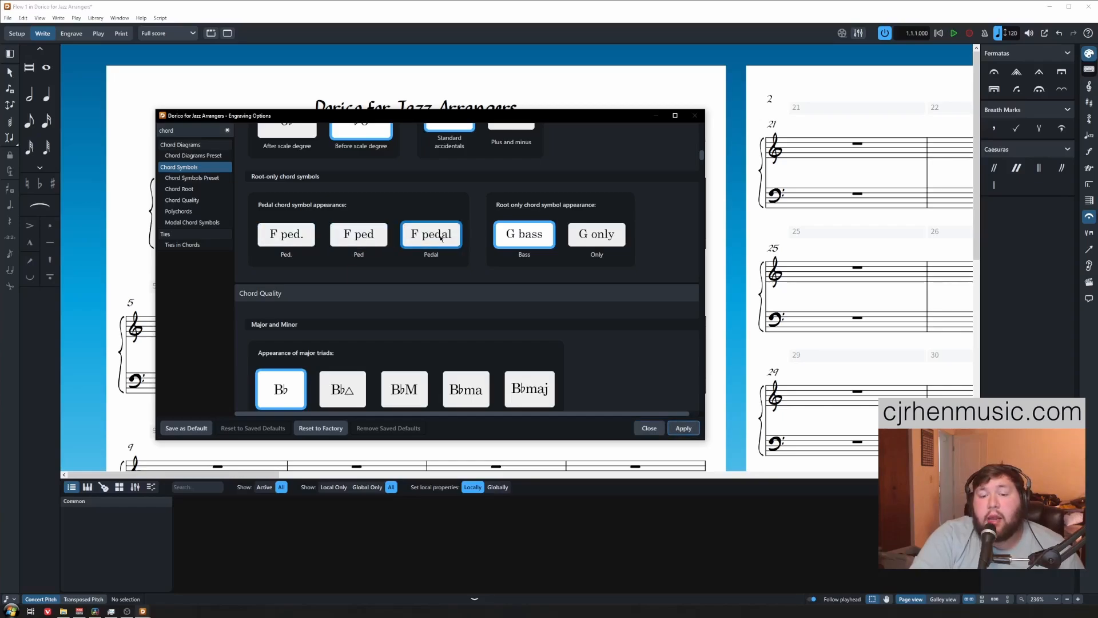
click(307, 234)
click(361, 237)
click(424, 243)
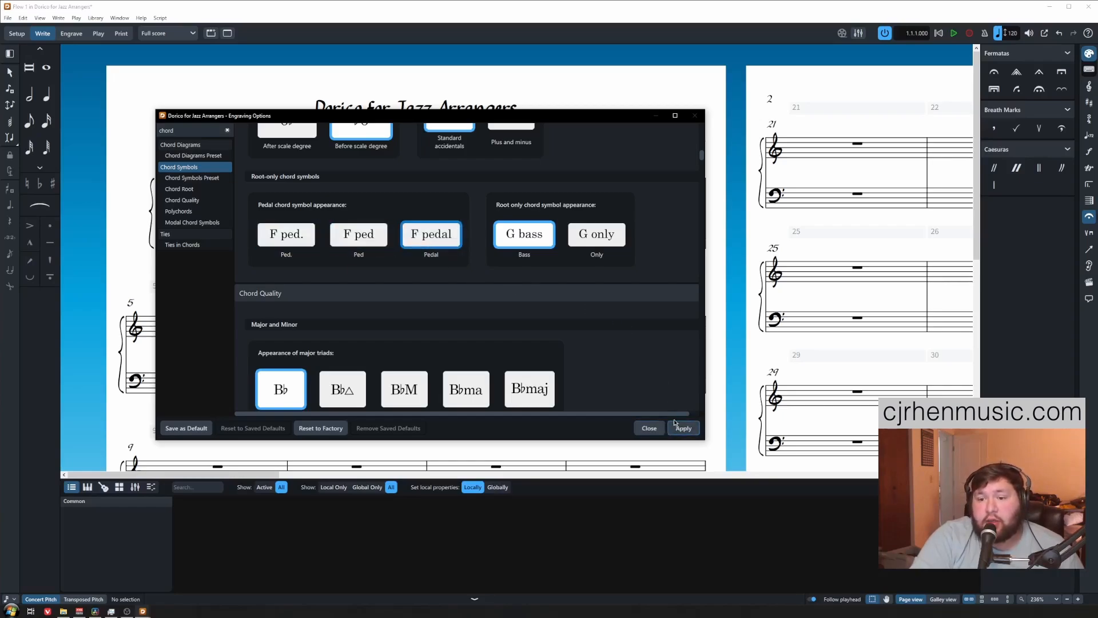
click(678, 428)
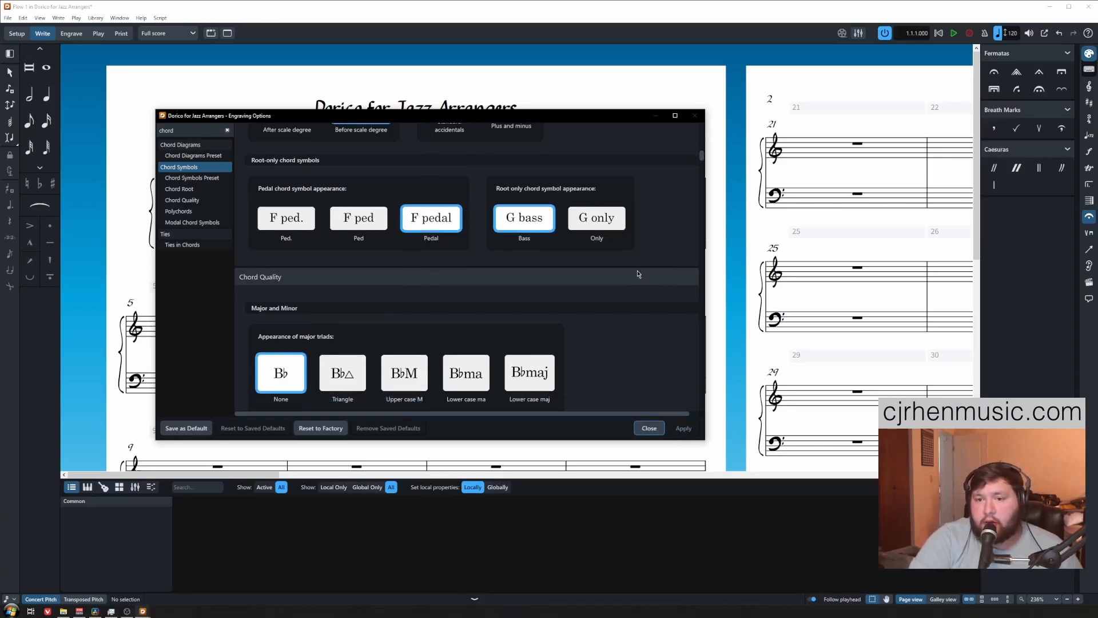
click(278, 226)
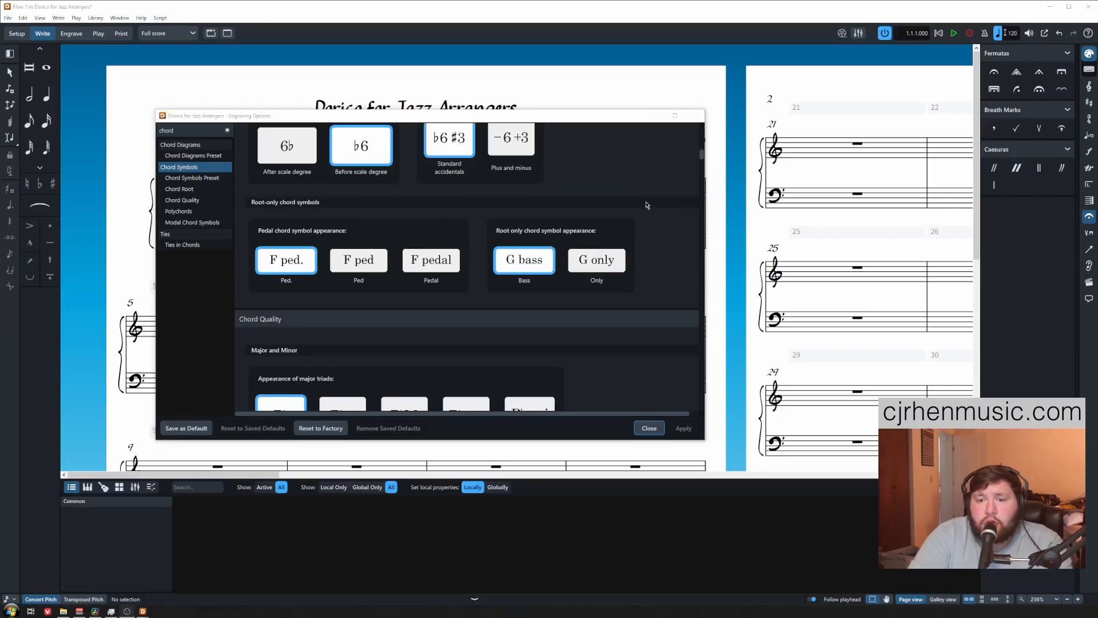
Step: Review the major and minor quality options, and apply Circle as the appearance of diminished triads
scroll(649, 209, down, 4)
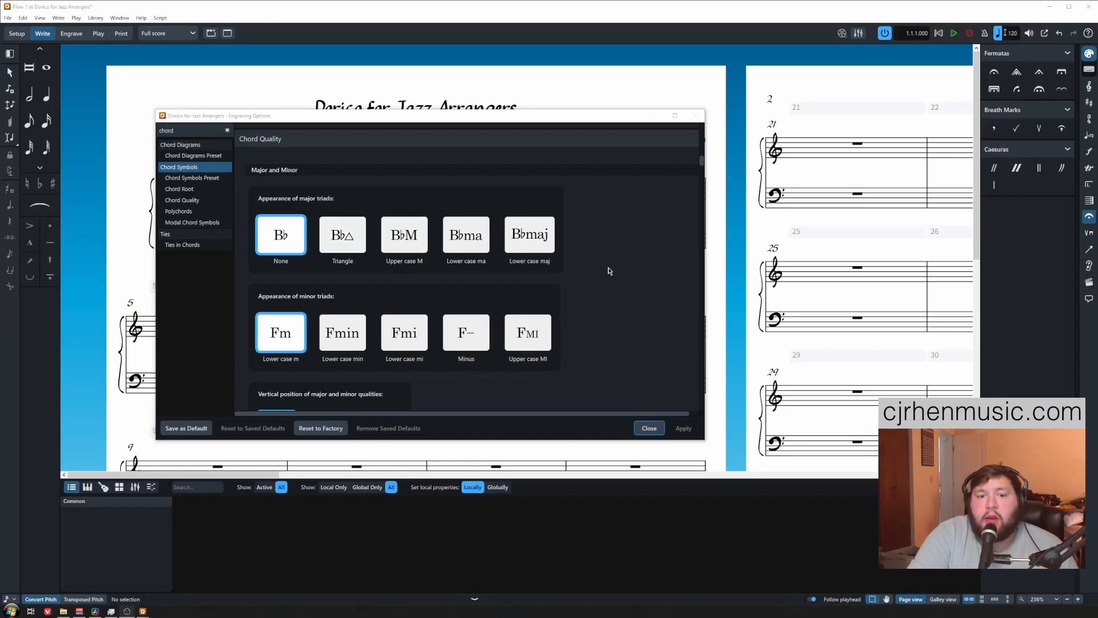
scroll(610, 272, down, 3)
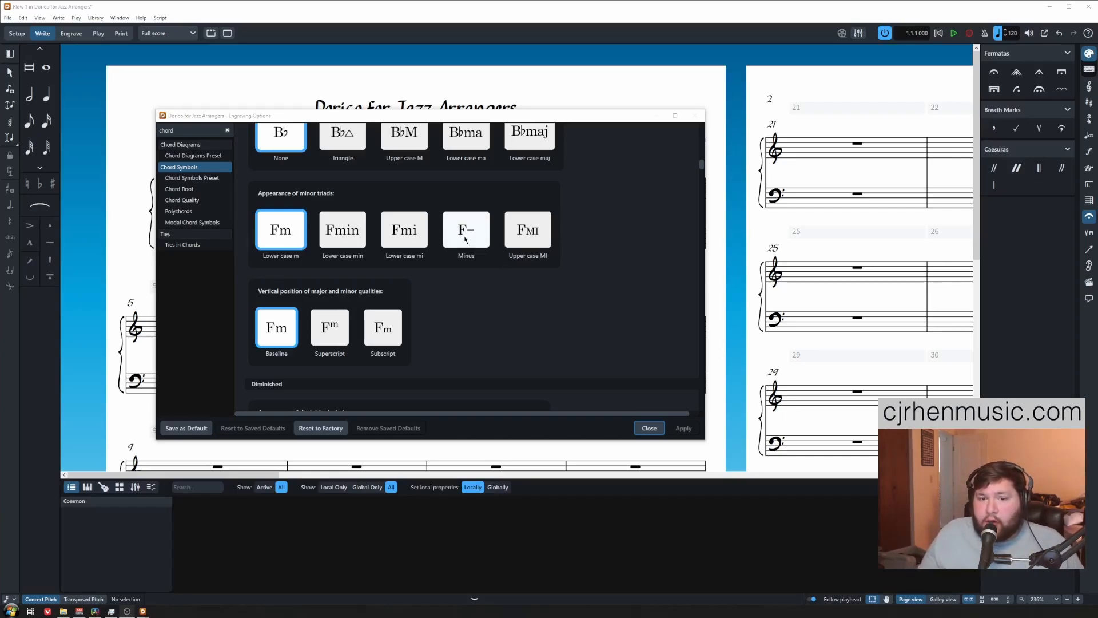
click(638, 296)
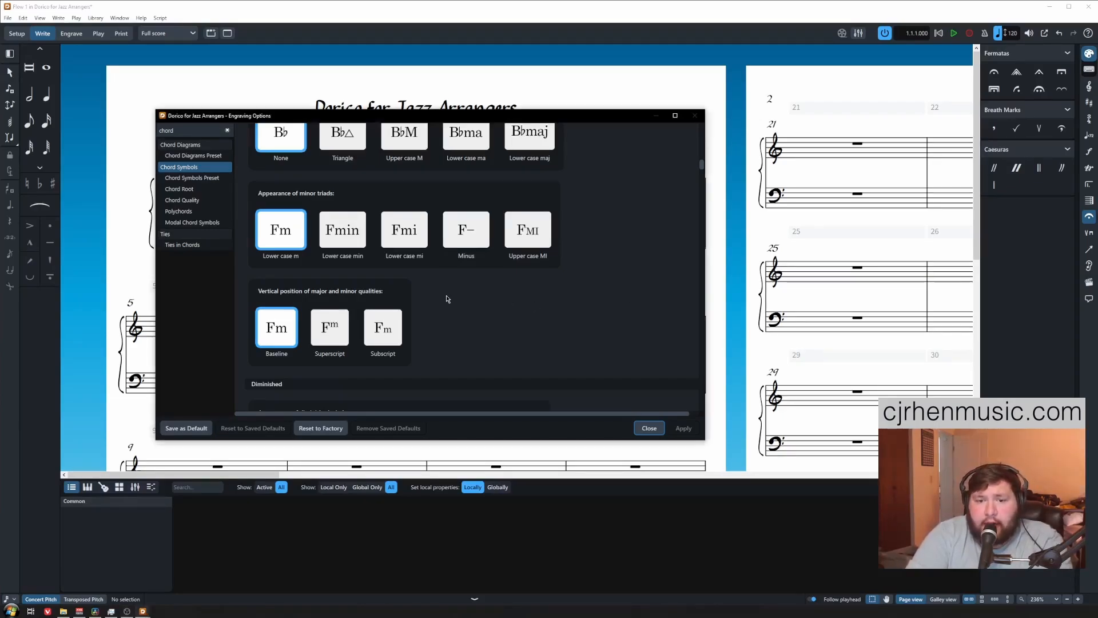
scroll(464, 286, down, 2)
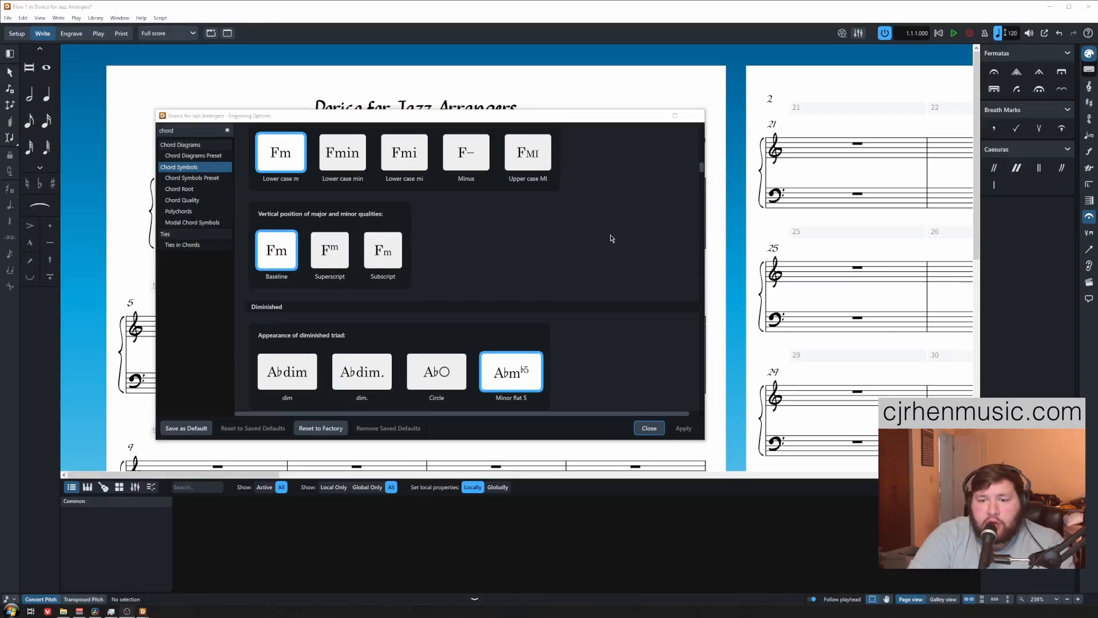
scroll(611, 239, down, 1)
scroll(611, 239, down, 3)
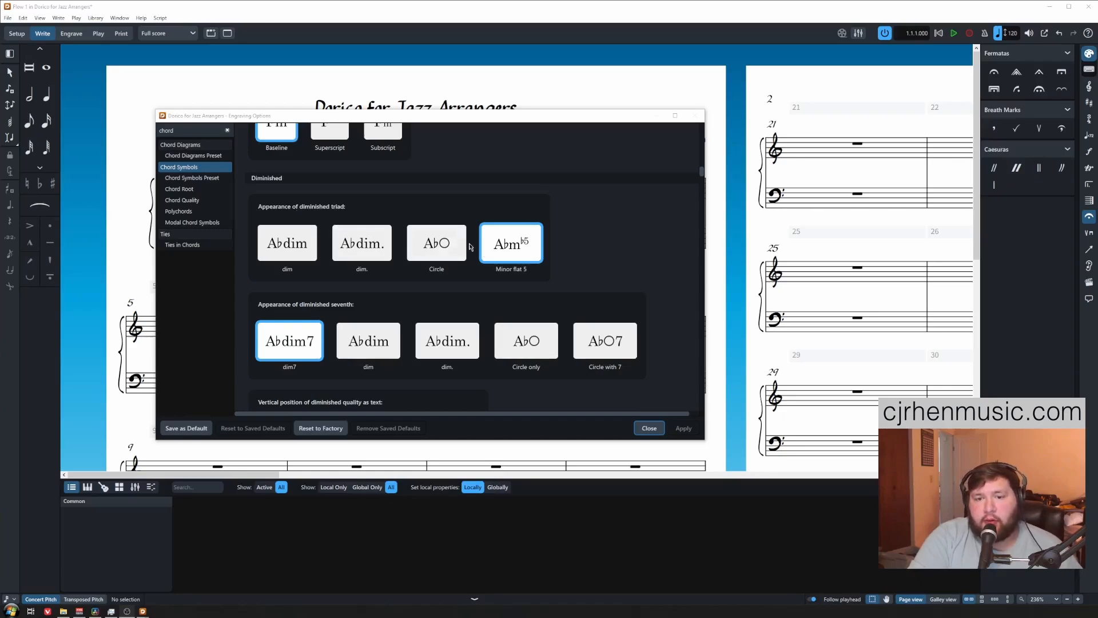
click(452, 234)
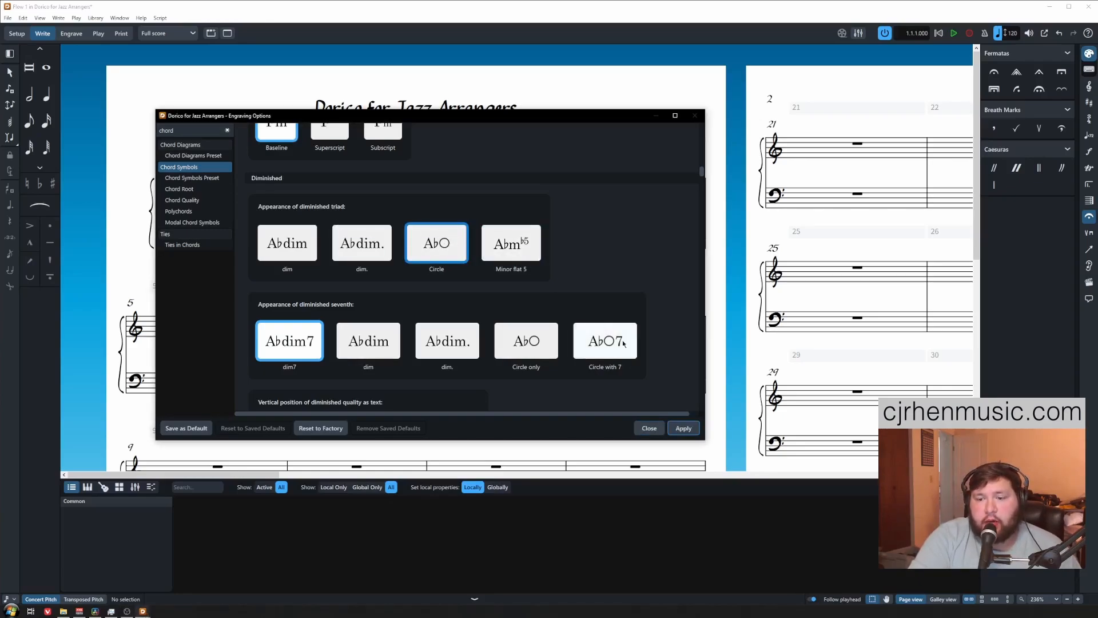
click(684, 428)
Step: Set the appearance of diminished seventh chords to Circle with 7 and apply the change
scroll(641, 246, down, 2)
scroll(641, 246, down, 1)
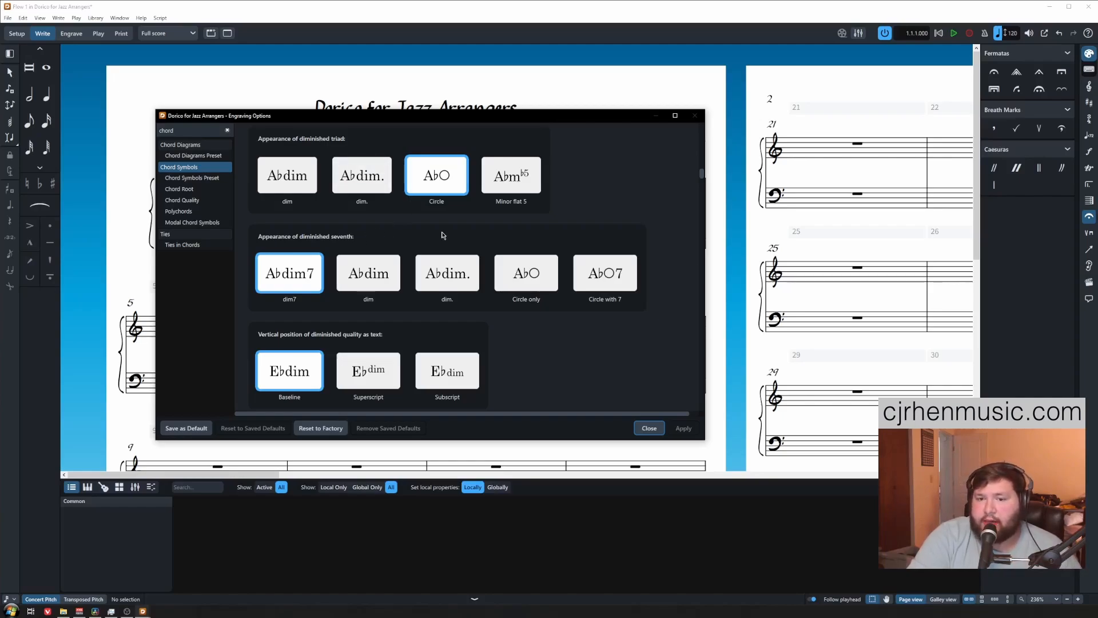
click(601, 267)
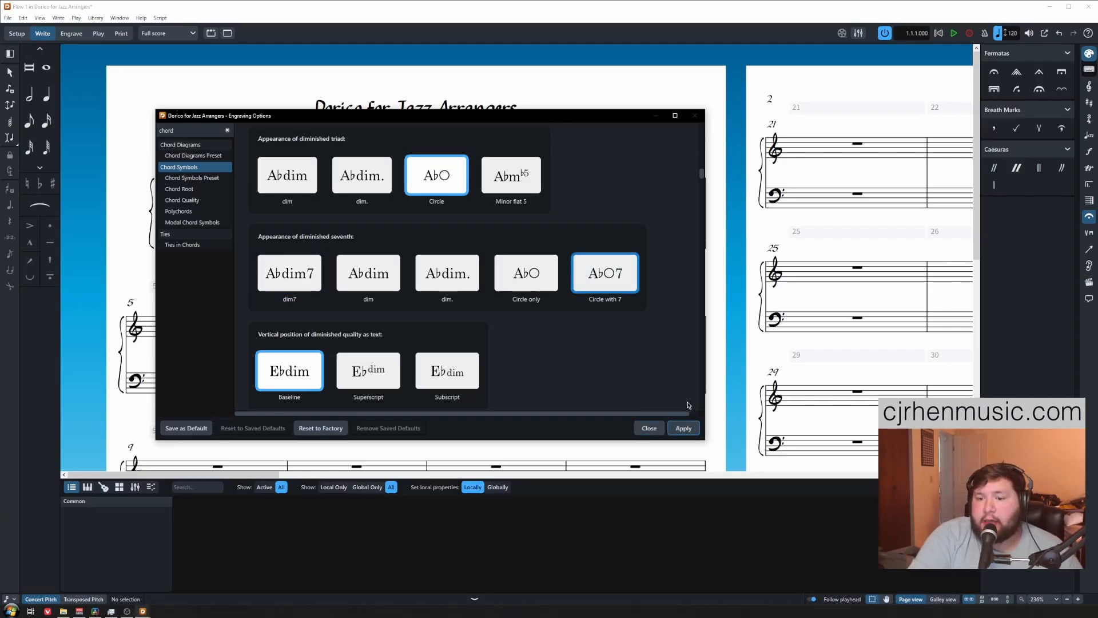
click(680, 429)
Step: Apply Slashed circle with 7 as the half-diminished appearance, with the slashed circle's vertical position set to Superscript
scroll(300, 284, down, 1)
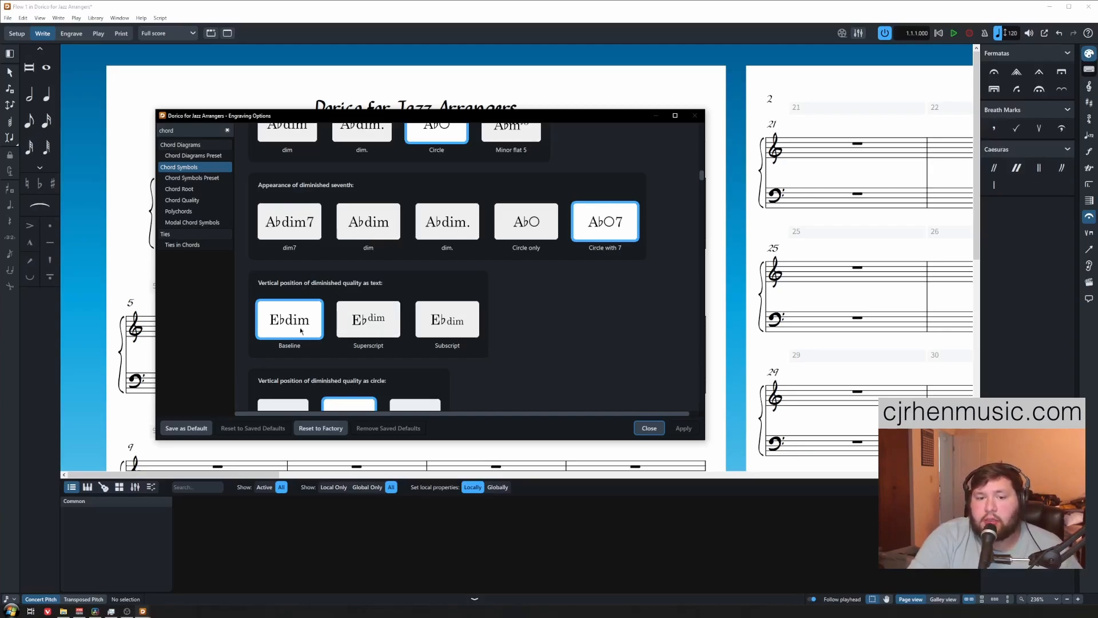
scroll(555, 235, down, 3)
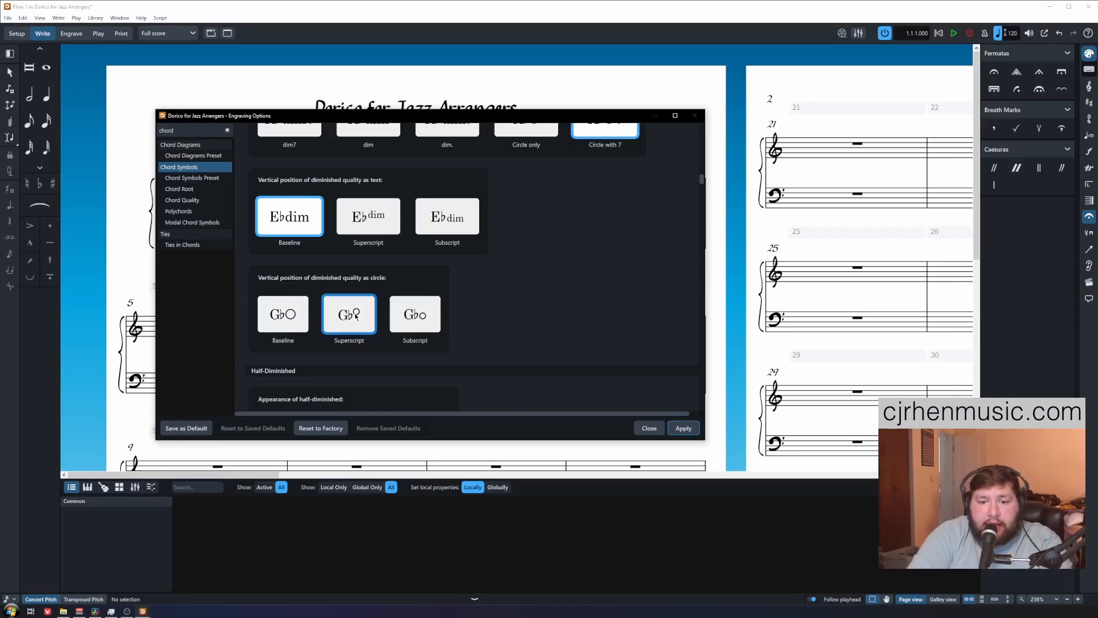
scroll(613, 282, up, 1)
scroll(616, 281, down, 8)
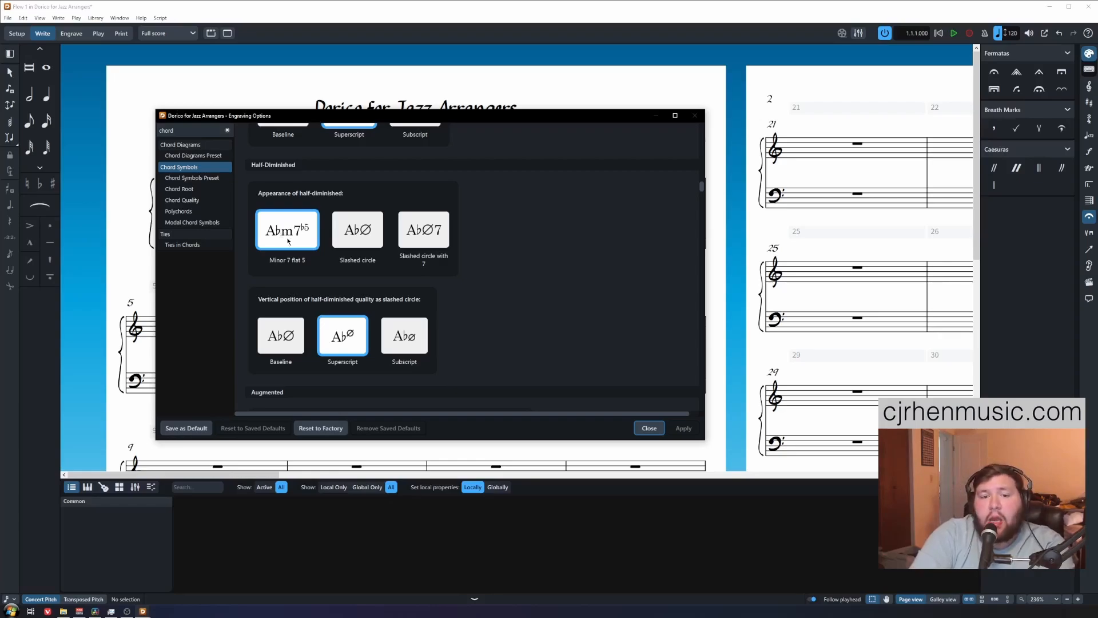
click(422, 227)
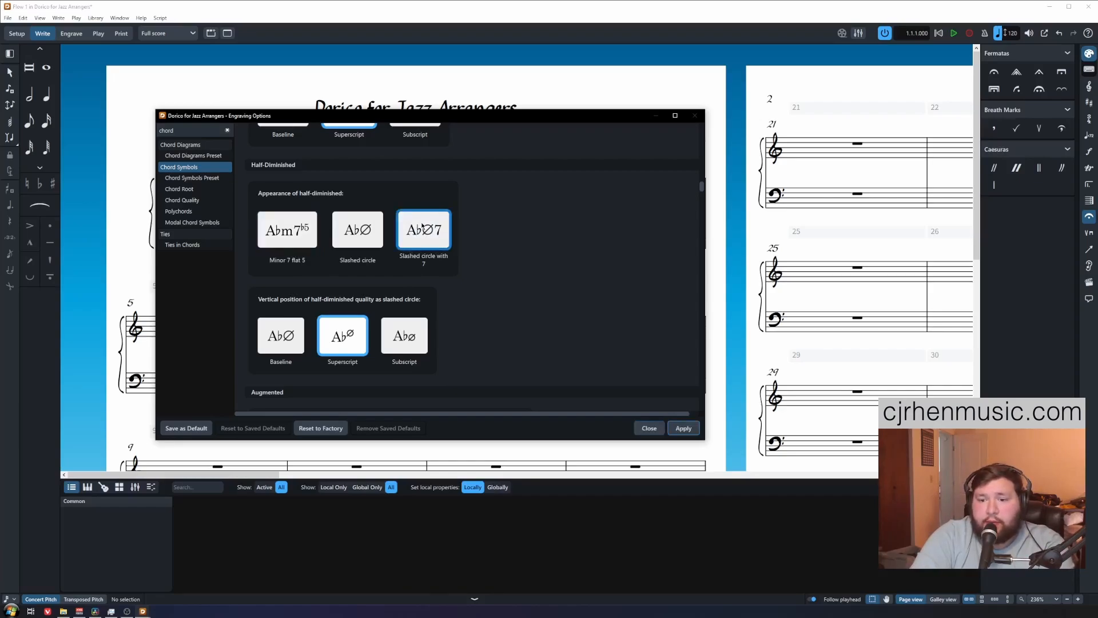
click(682, 428)
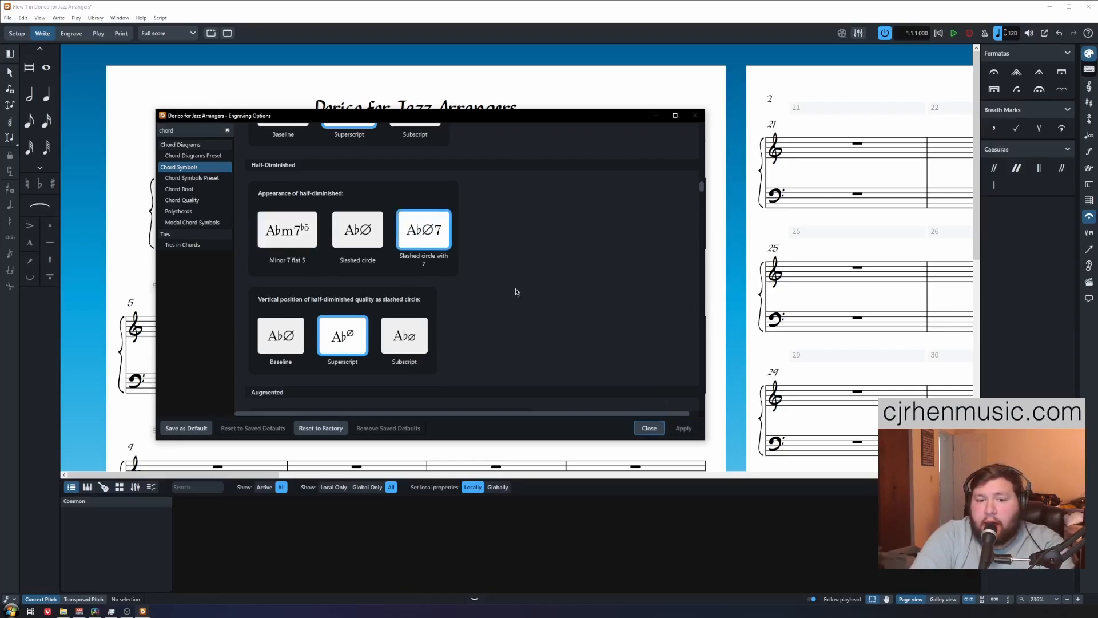
scroll(516, 292, down, 1)
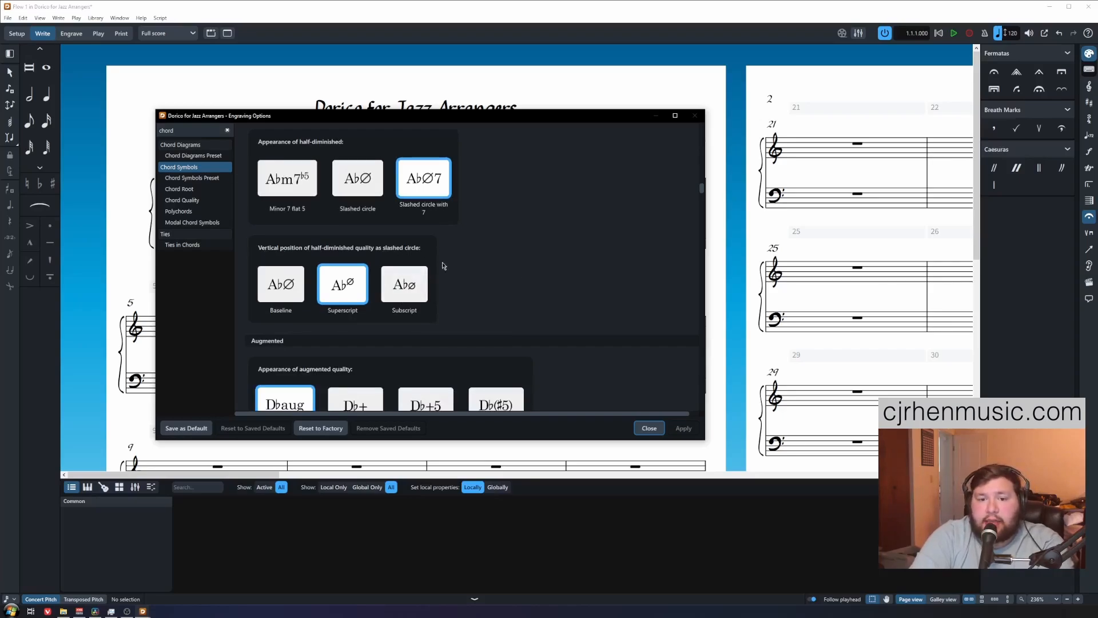
click(350, 286)
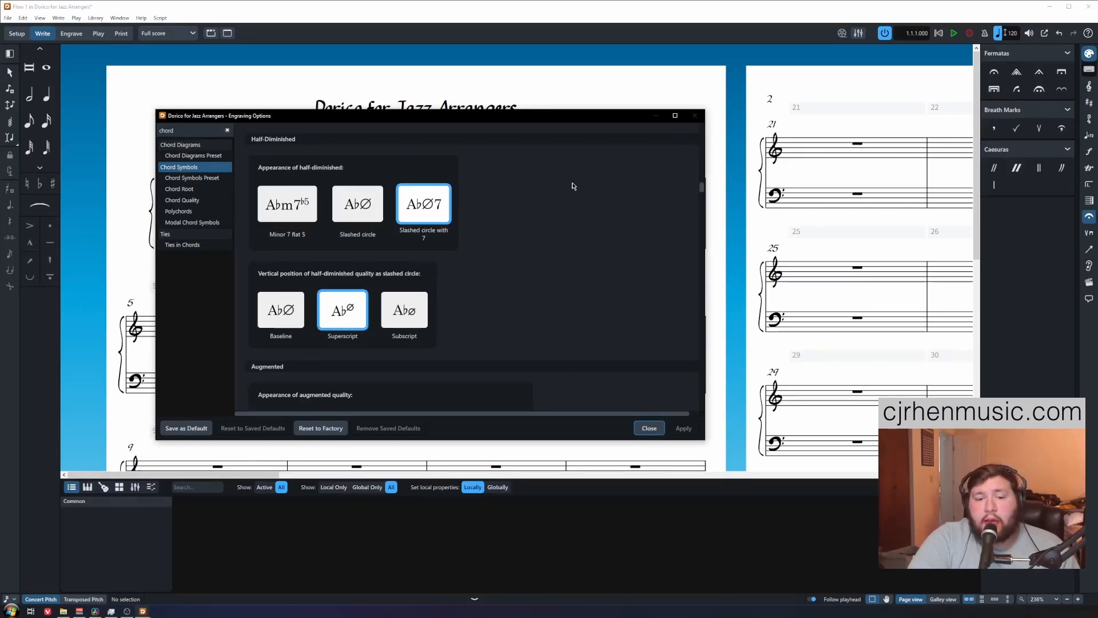
Step: Set the appearance of the augmented chord quality to Plus and apply the change
scroll(573, 185, down, 2)
scroll(569, 191, down, 1)
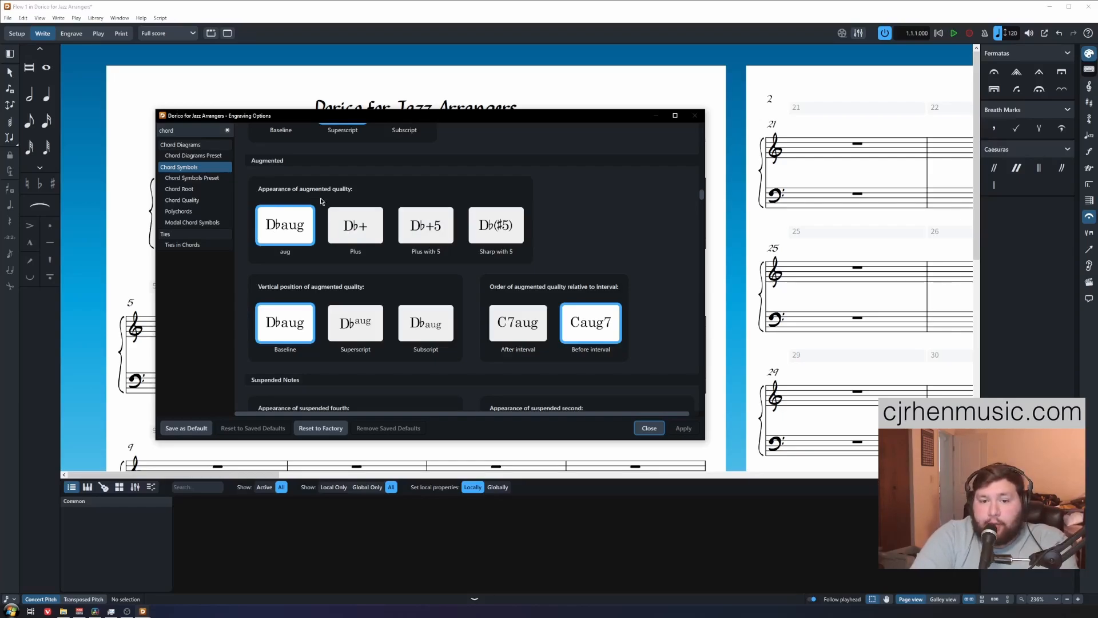
click(355, 225)
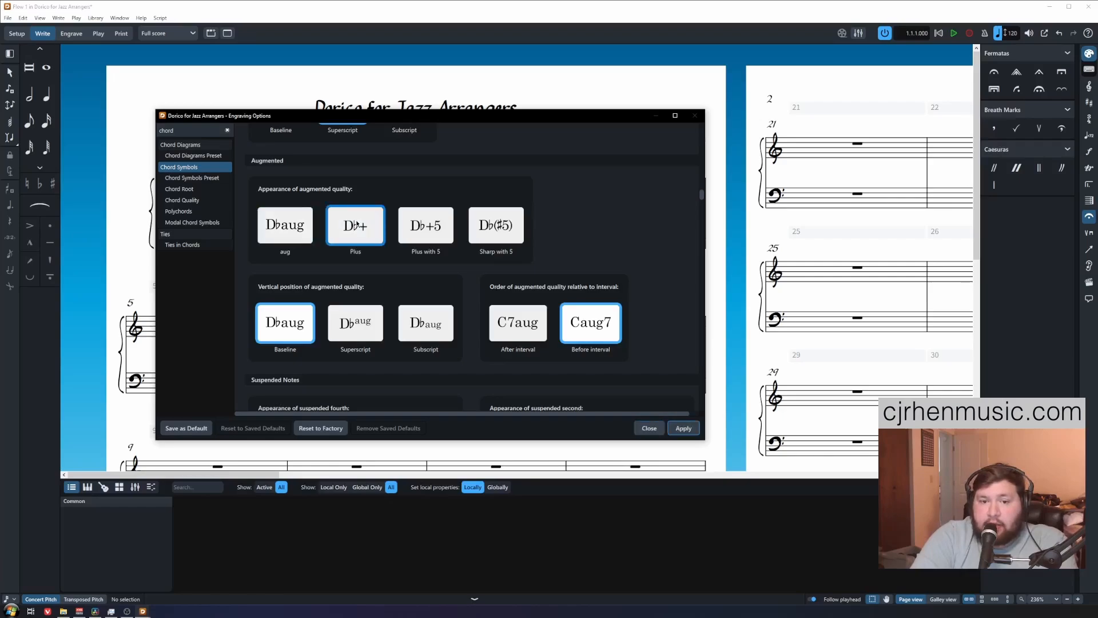
click(683, 429)
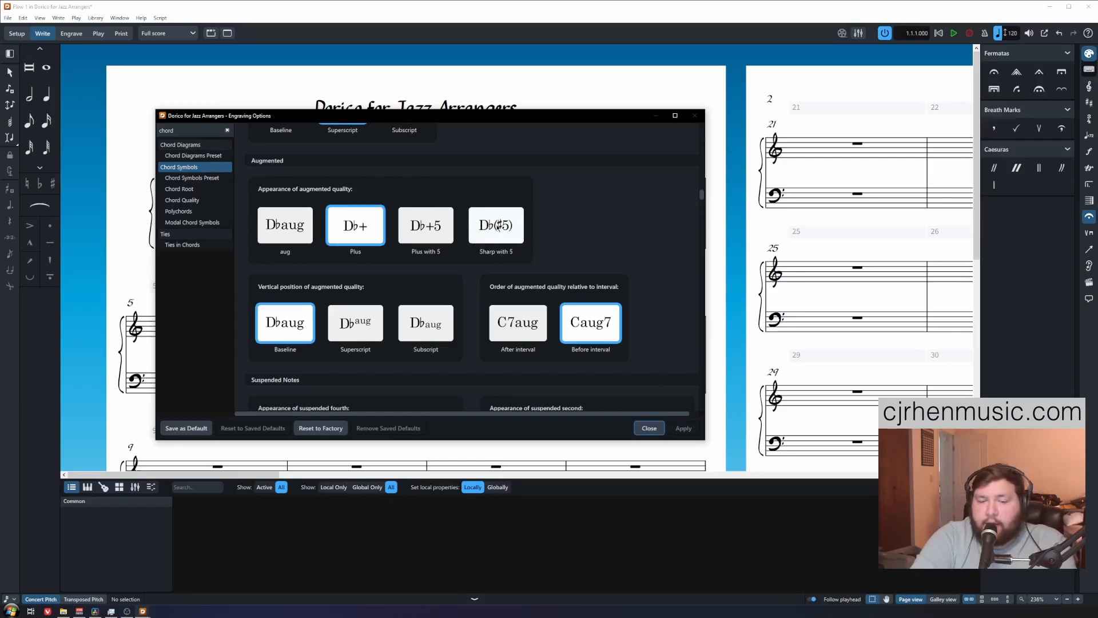
scroll(475, 277, down, 1)
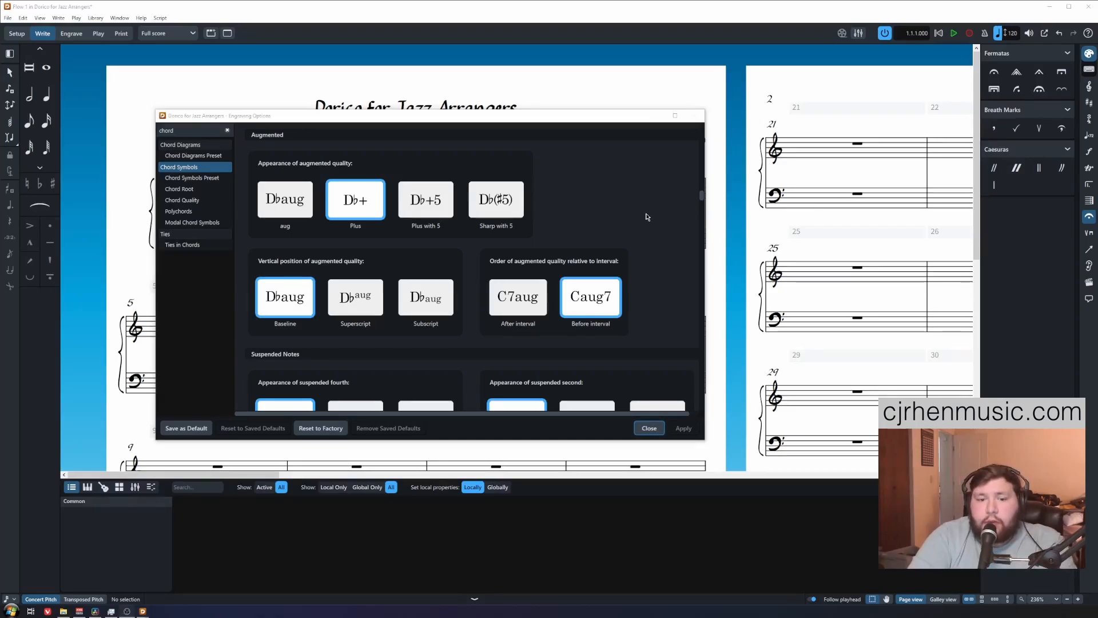
Step: Review the chord symbol options for suspended notes, case, interval position and open fifths
scroll(649, 220, down, 2)
scroll(650, 220, down, 3)
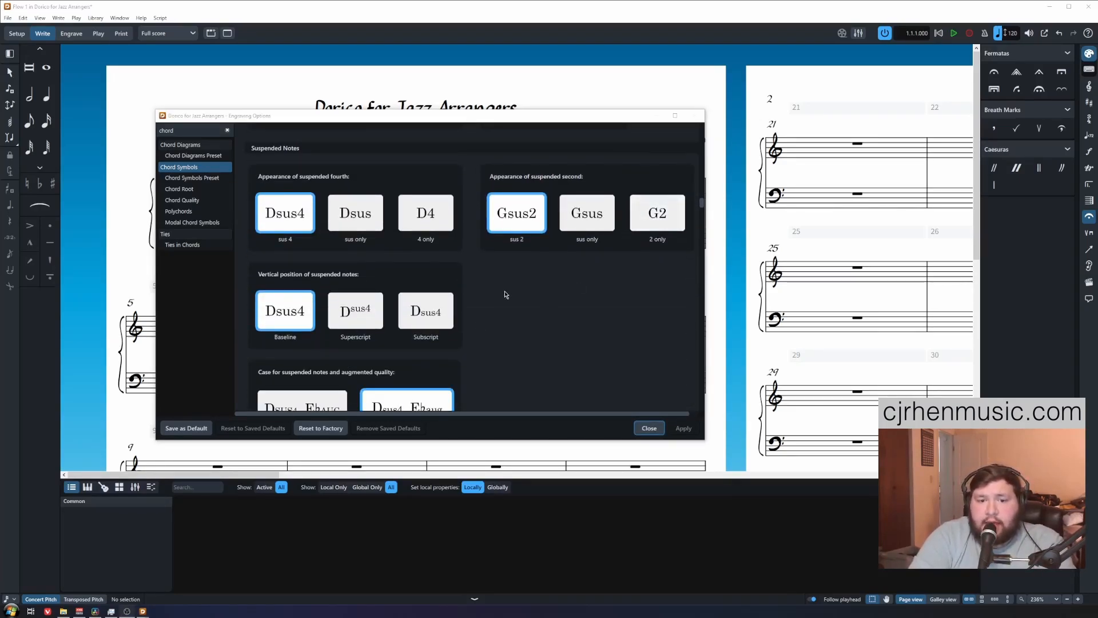
click(470, 270)
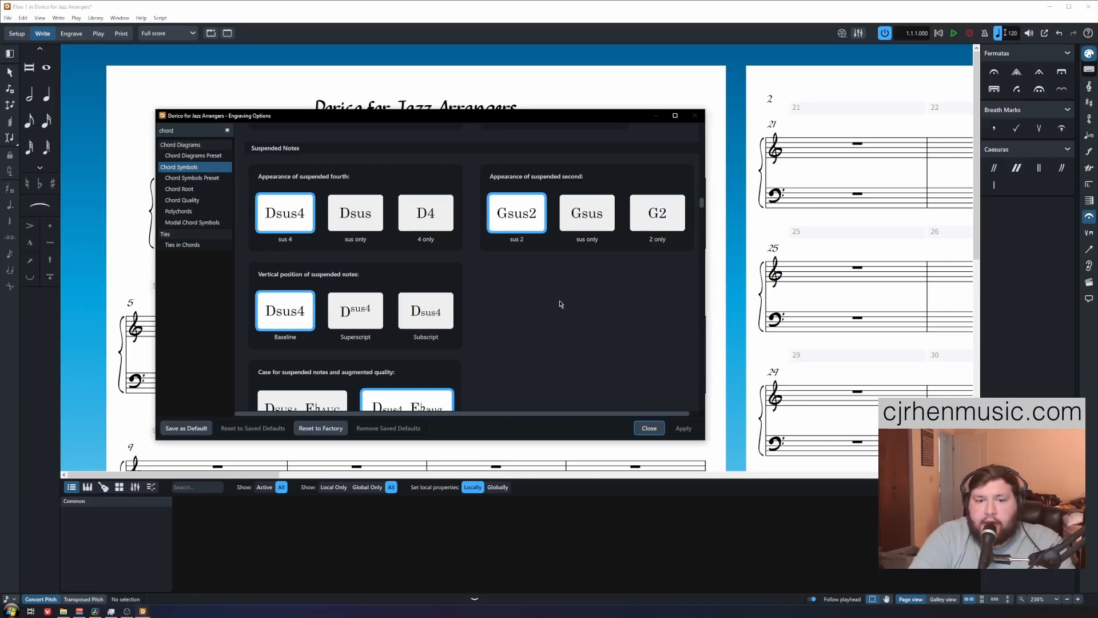
scroll(560, 303, down, 1)
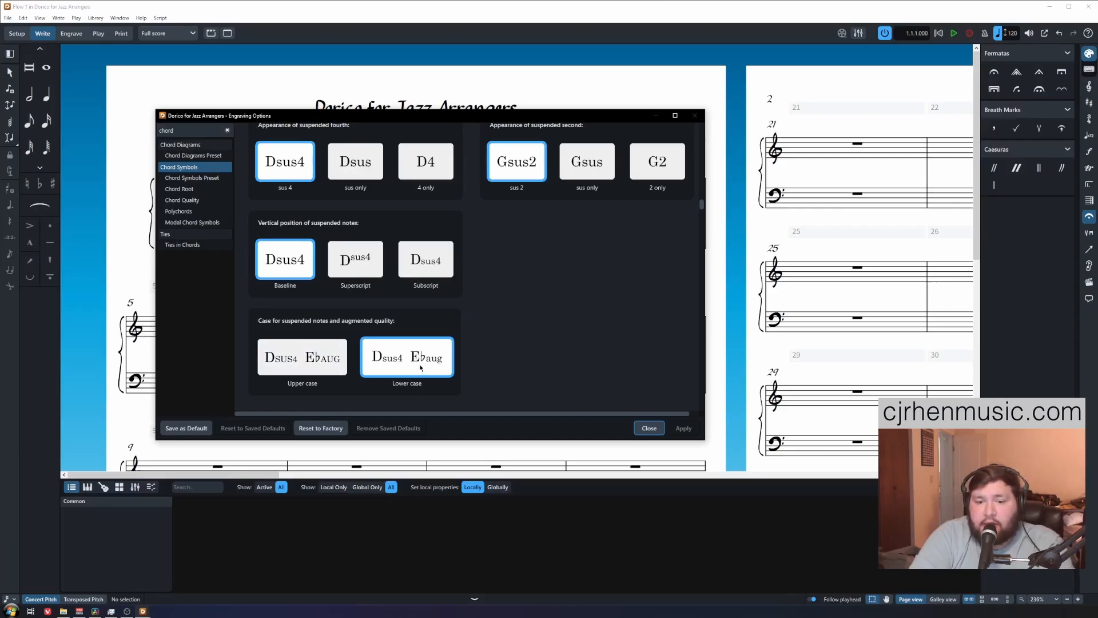
scroll(566, 327, down, 5)
scroll(568, 329, down, 2)
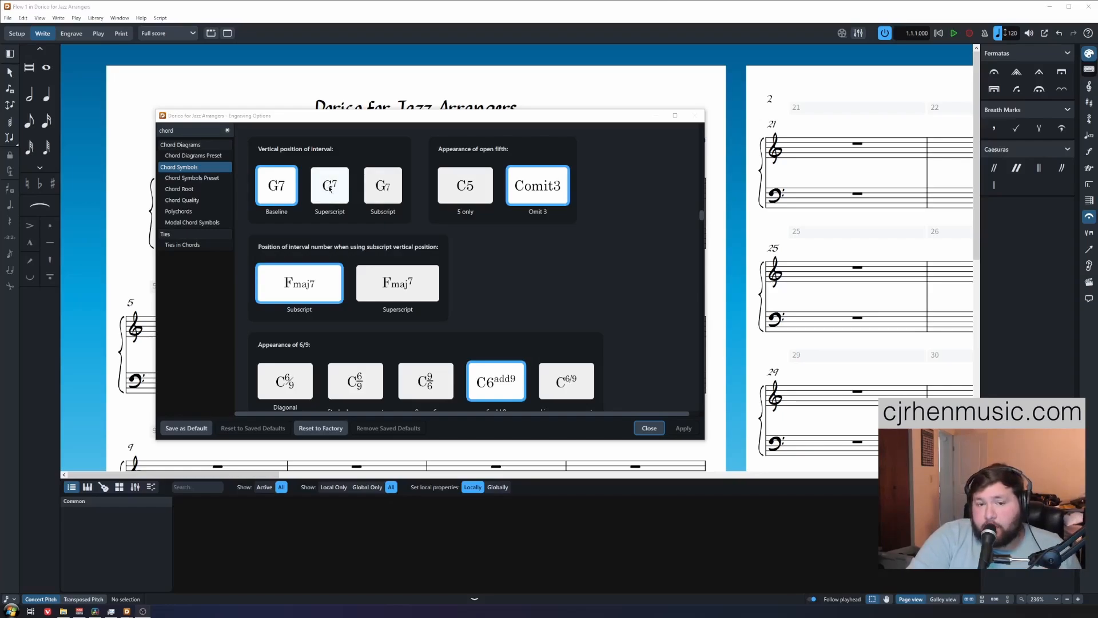
Step: Try Subscript as the vertical position of intervals and return the option to Baseline
click(625, 277)
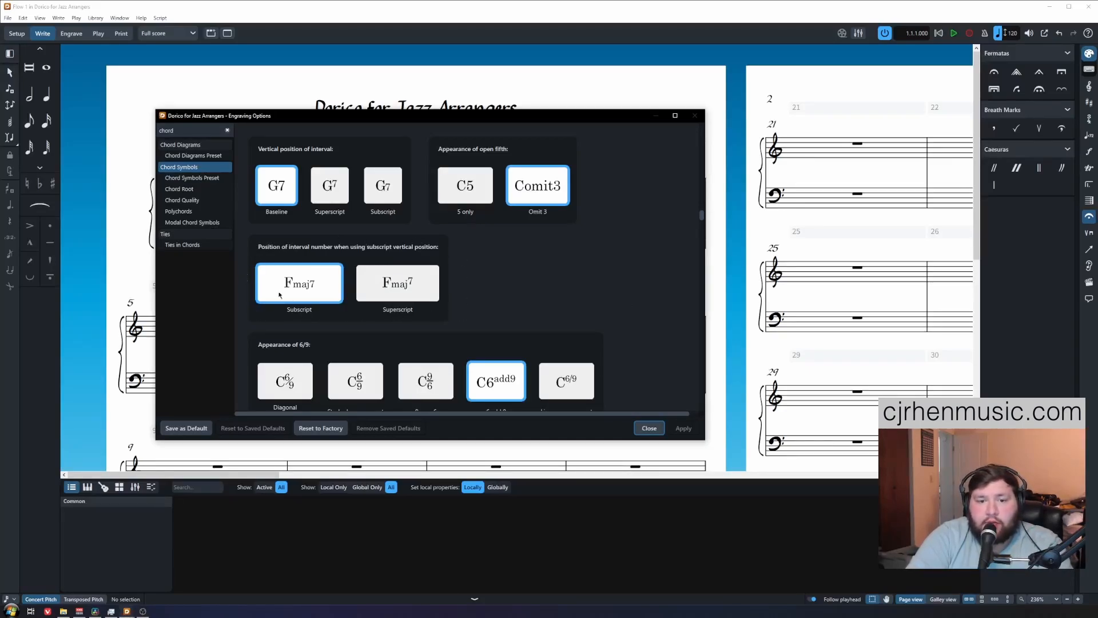
click(381, 191)
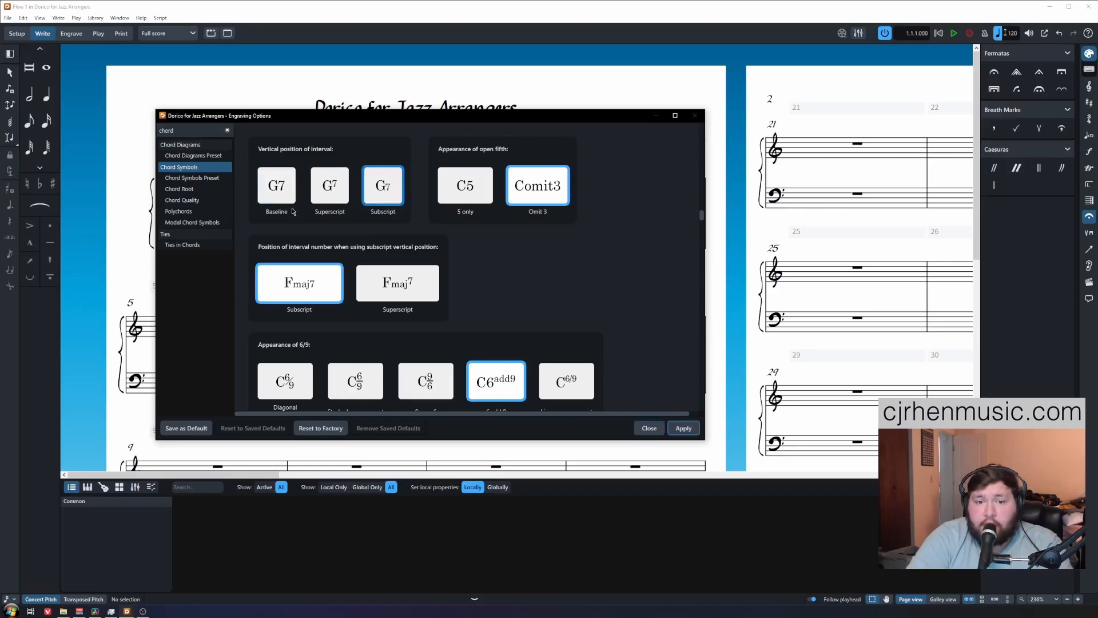
click(280, 189)
Step: Set the appearance of 6/9 chords to Diagonal arrangement and apply the change
scroll(588, 257, down, 3)
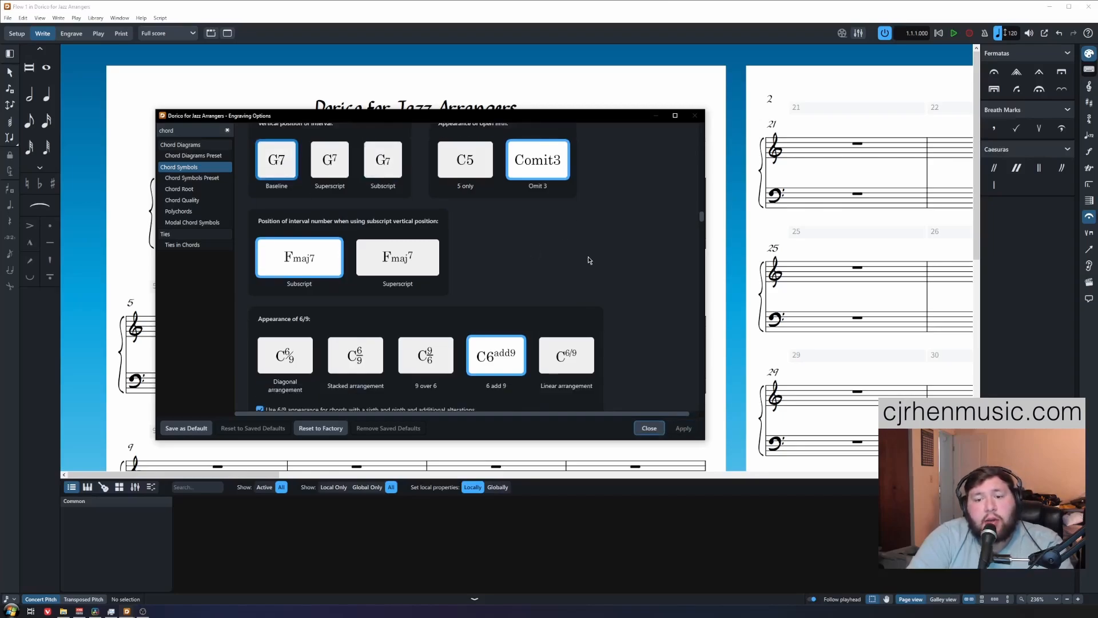
scroll(588, 256, down, 2)
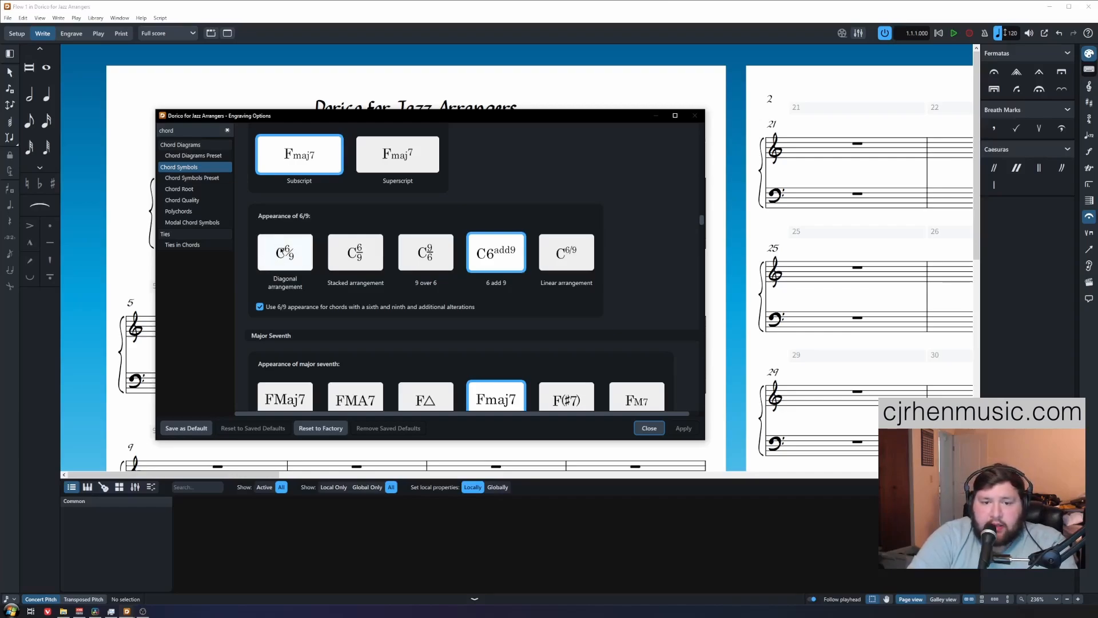
click(300, 248)
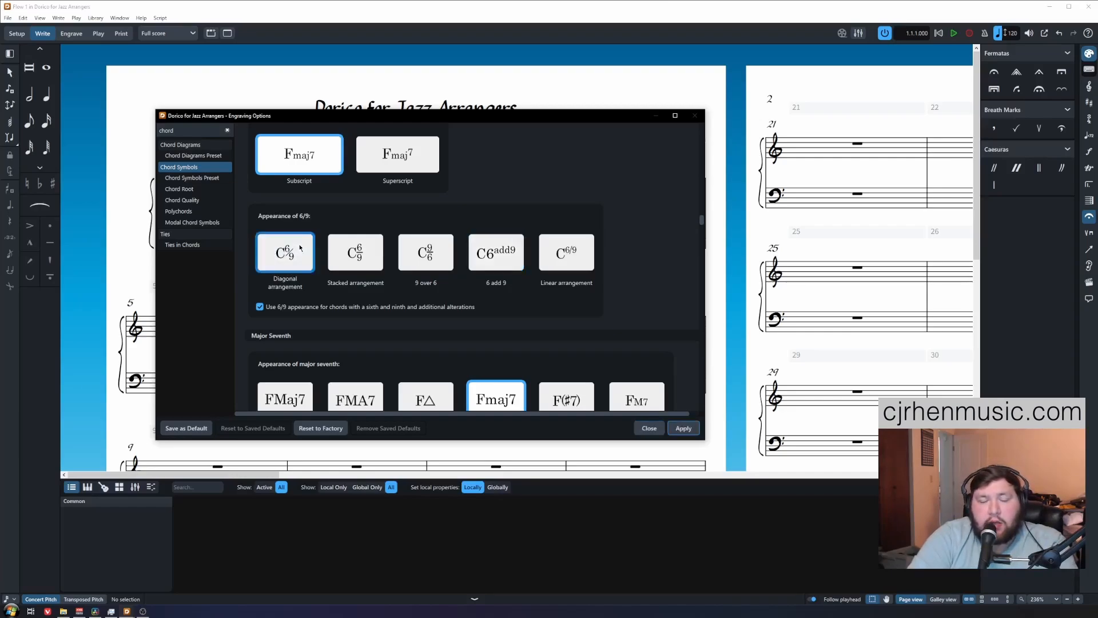
click(684, 428)
Step: Set the appearance of the major seventh to Triangle and apply the change, moving the options dialog to check the score's chord symbols
scroll(620, 202, down, 4)
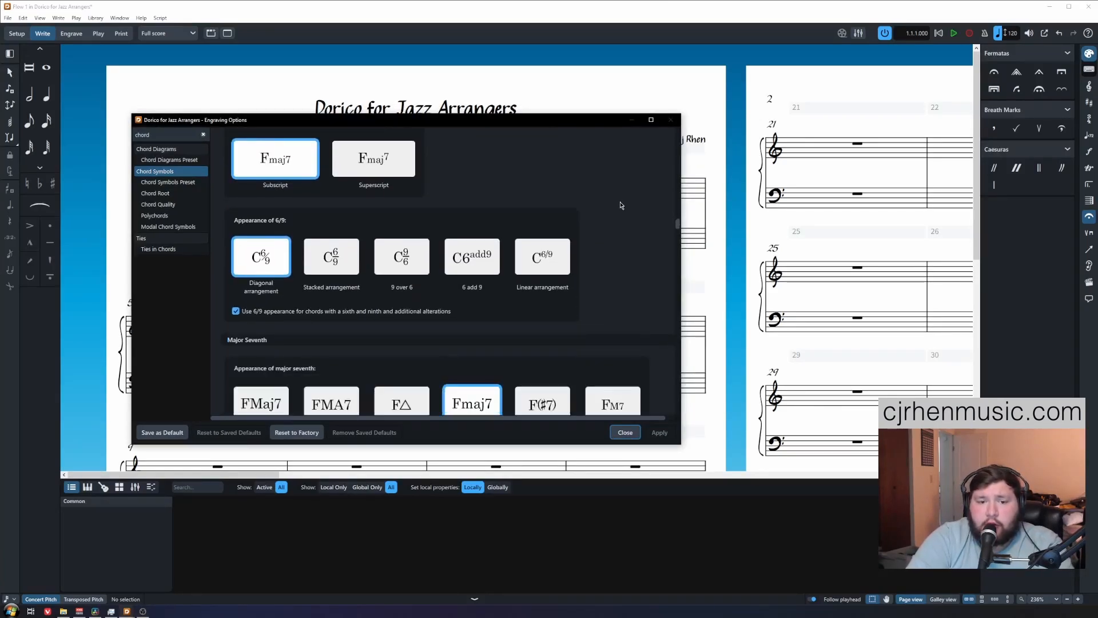
scroll(622, 205, down, 1)
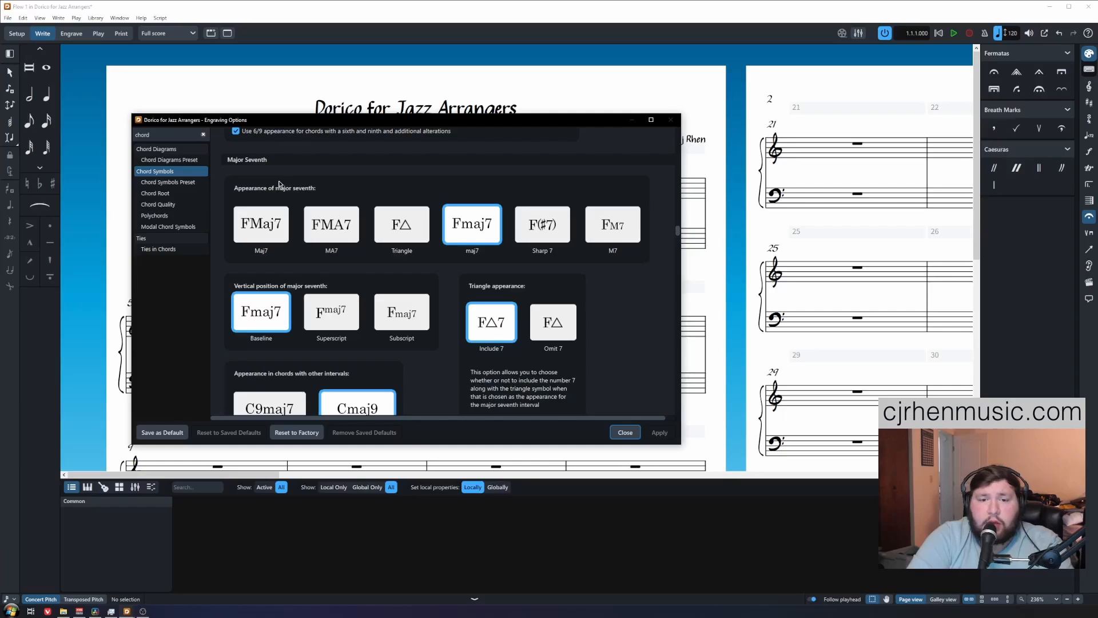
drag(289, 120, 274, 191)
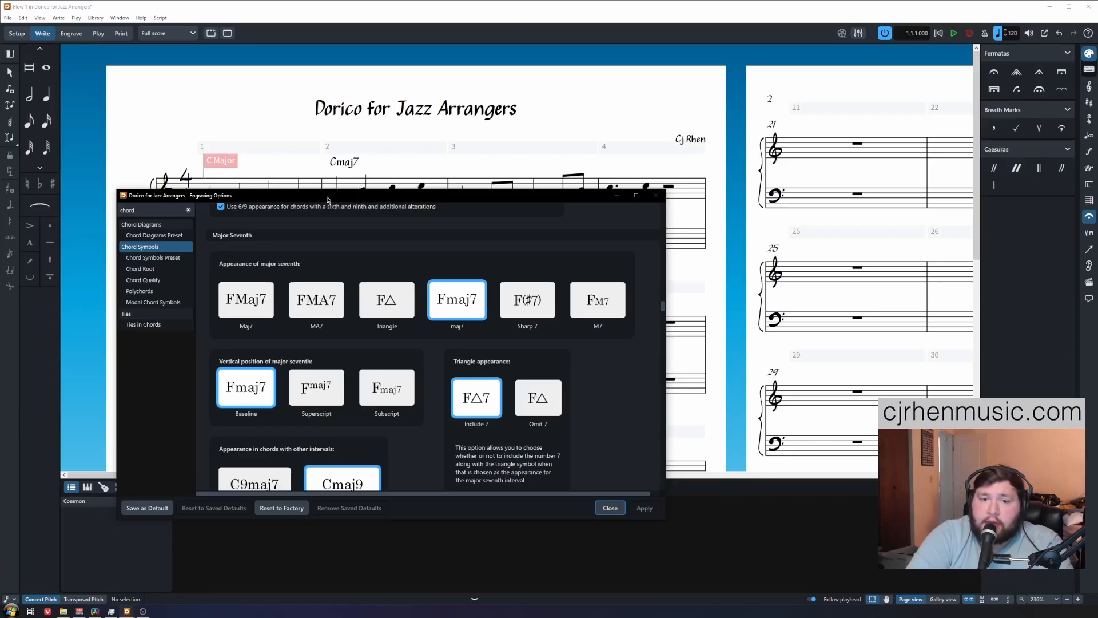
drag(329, 196, 330, 103)
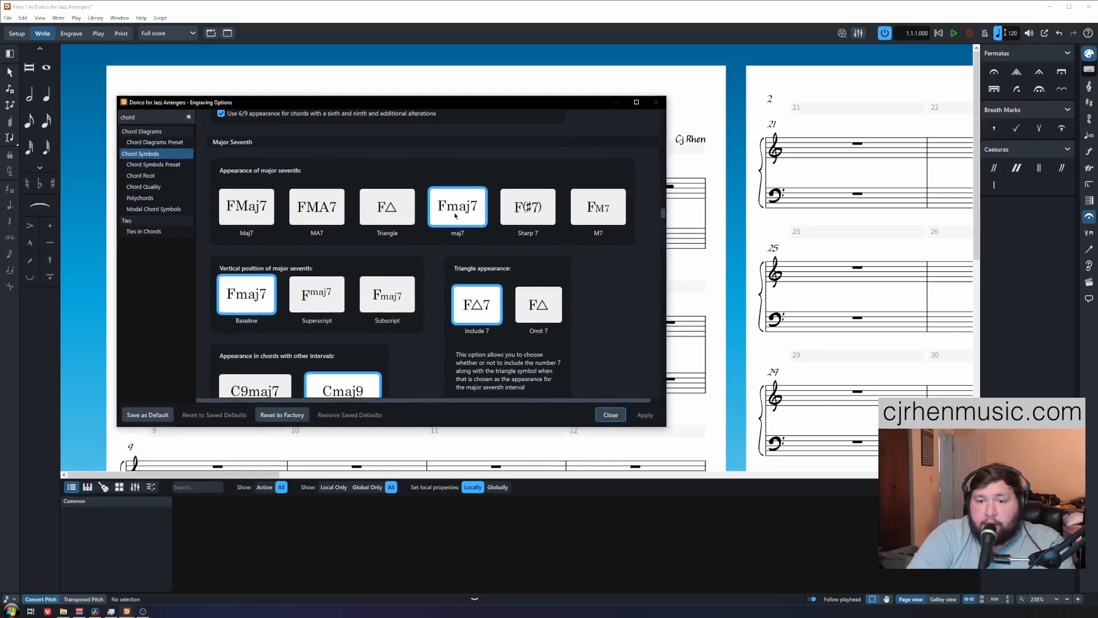
click(388, 215)
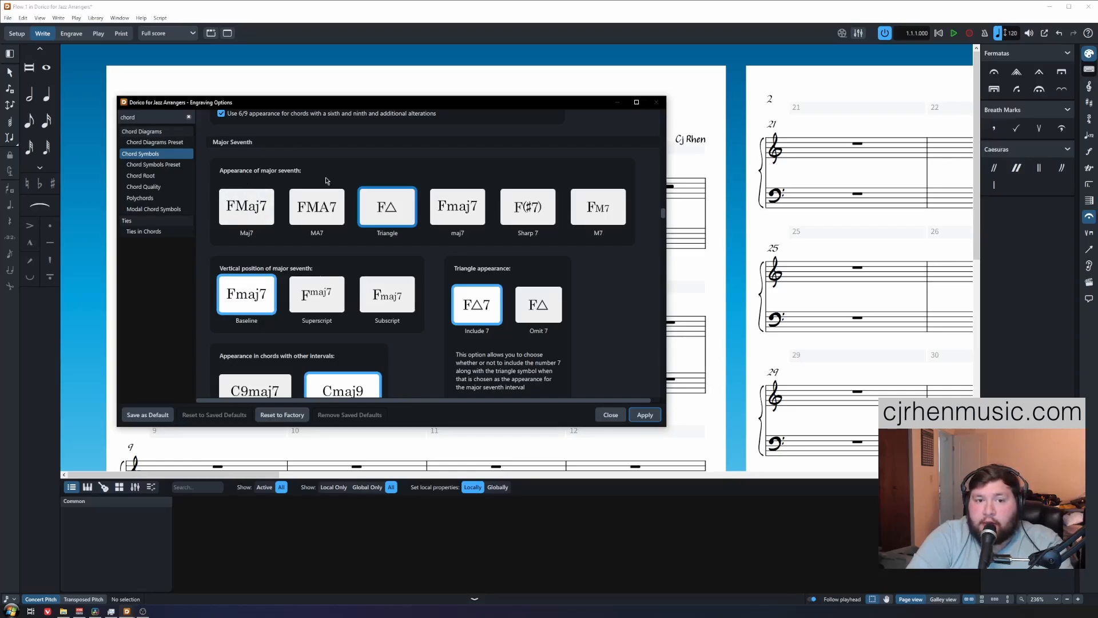
Step: Set the major seventh's appearance in minor or augmented chords to Triangle and apply the change
scroll(318, 173, down, 1)
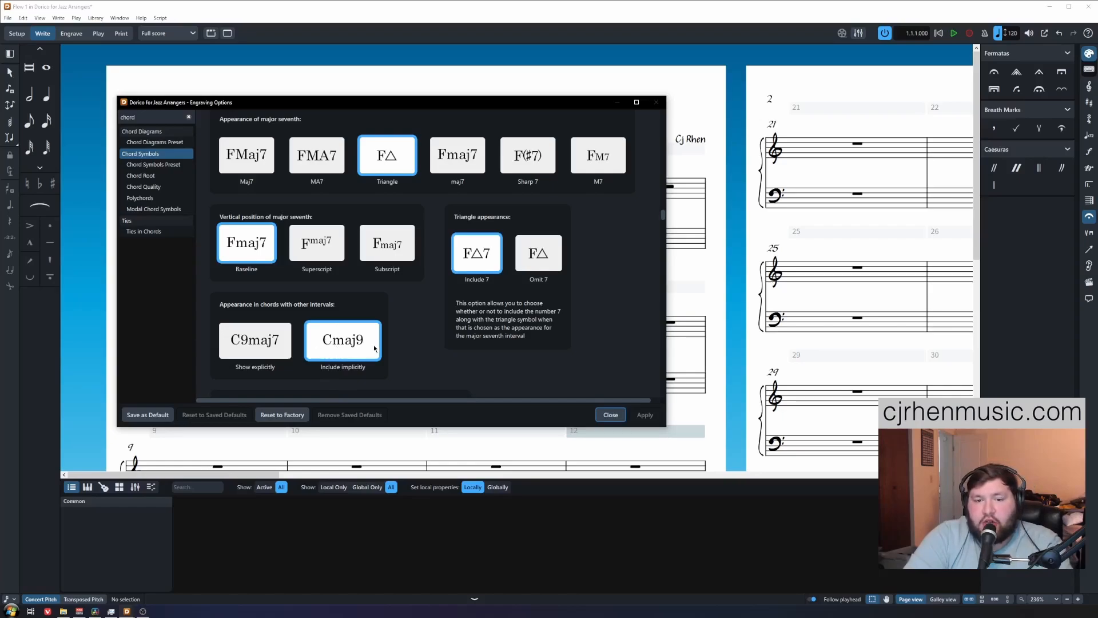
scroll(619, 273, up, 1)
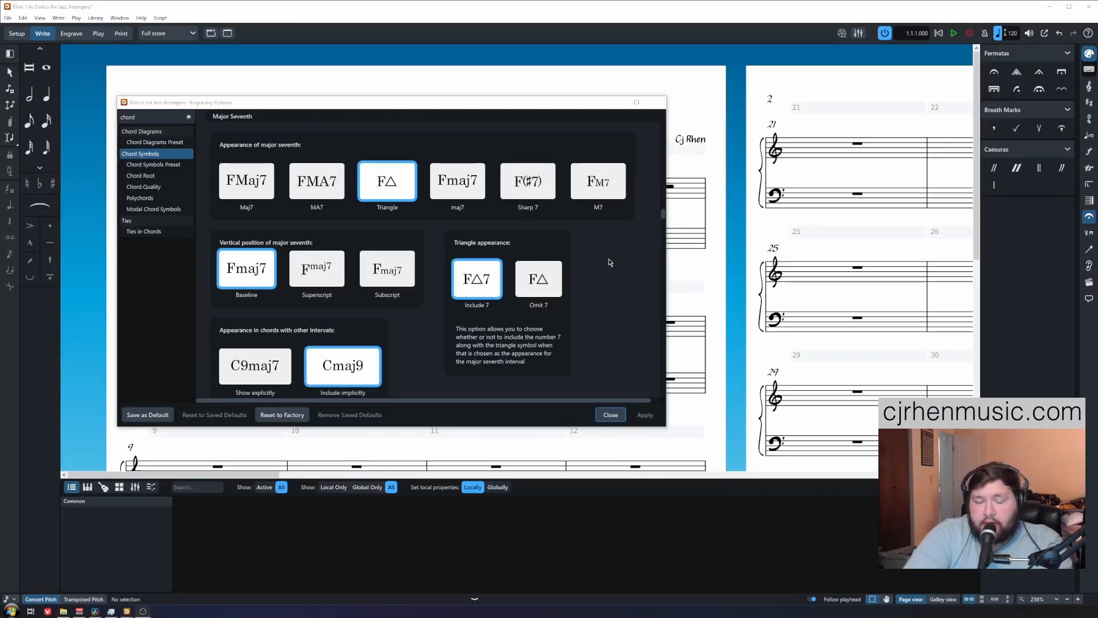
scroll(613, 264, down, 3)
scroll(614, 264, down, 4)
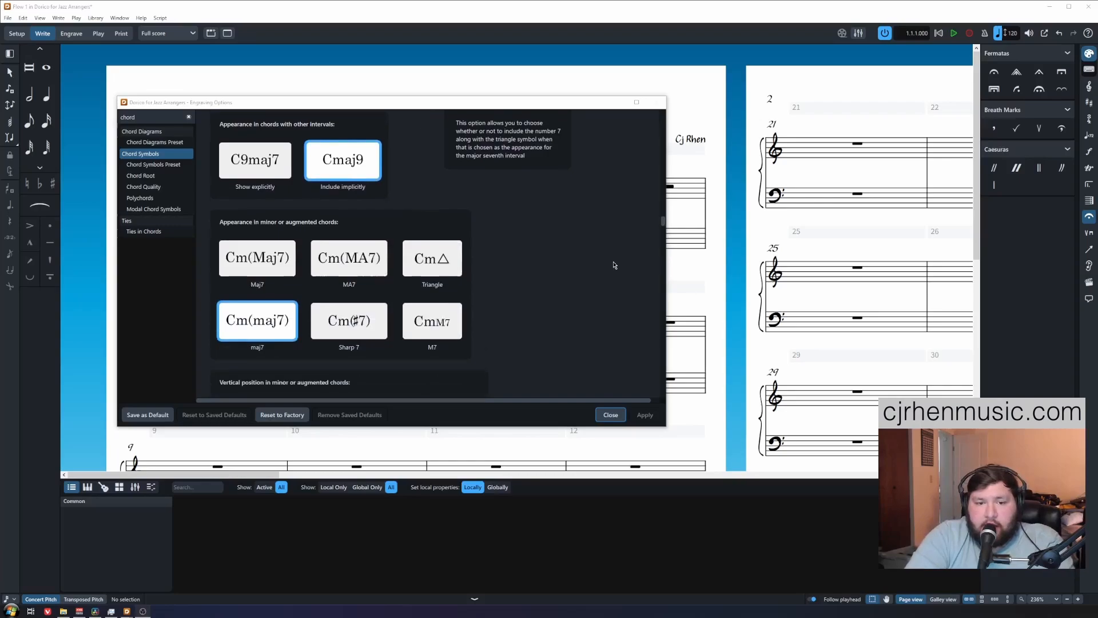
click(233, 205)
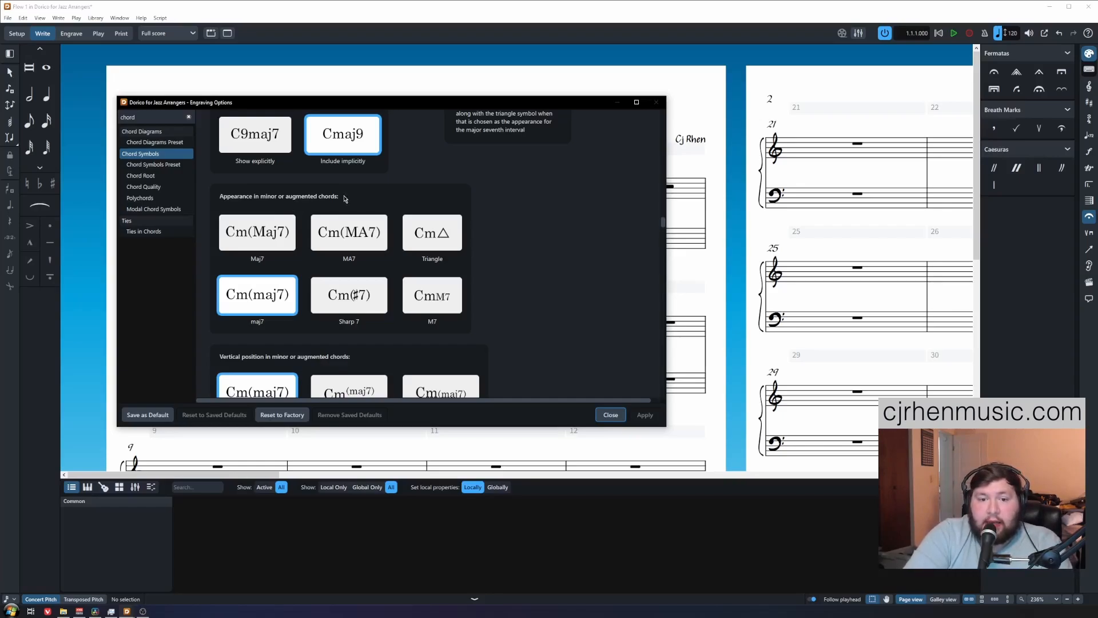
click(432, 233)
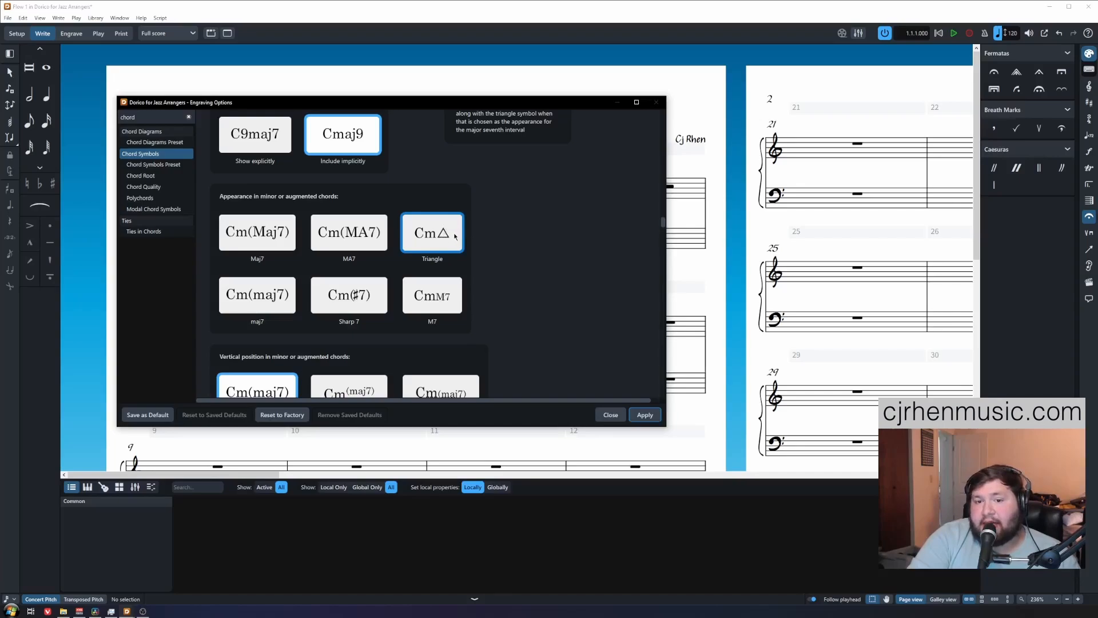
Step: Review the remaining minor or augmented major seventh options and the alterations options, including stacking, accidentals and parentheses
scroll(581, 269, down, 3)
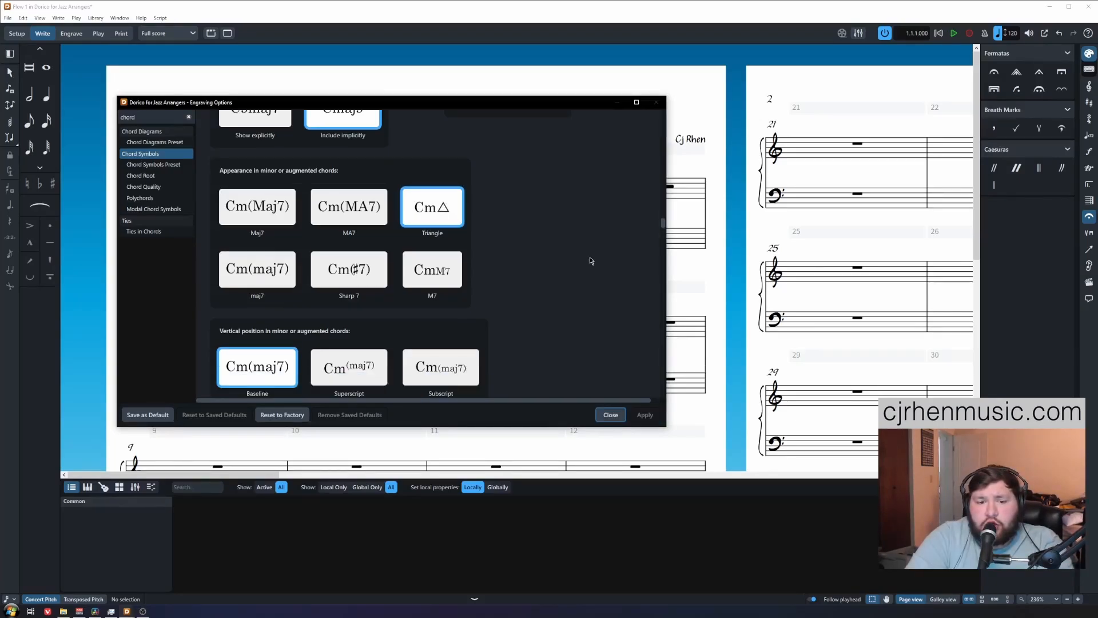
scroll(591, 260, down, 3)
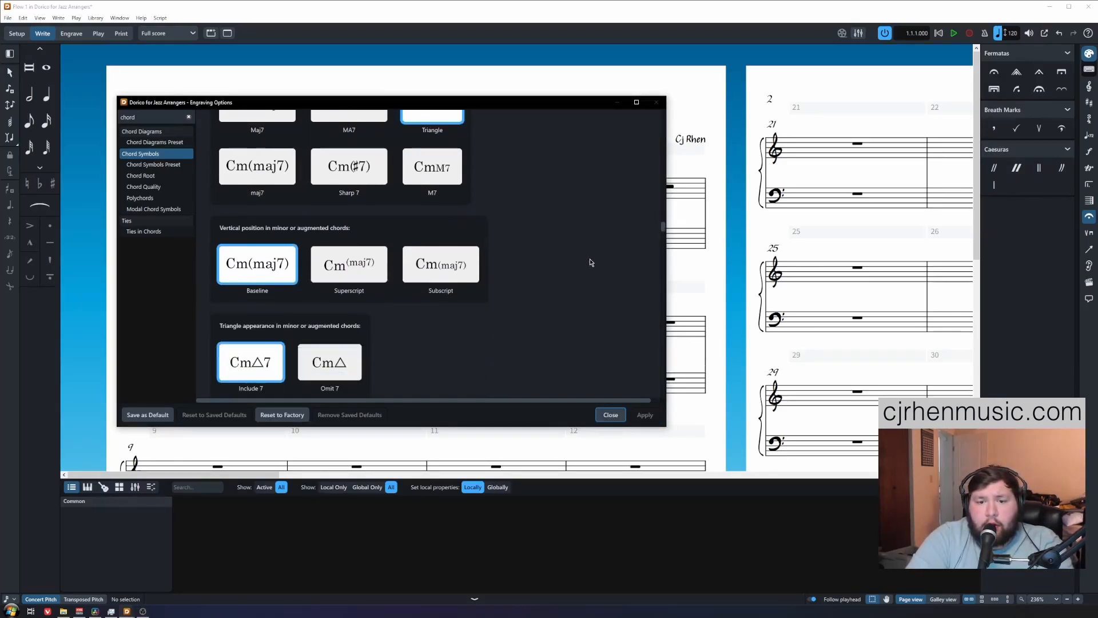
scroll(590, 262, down, 3)
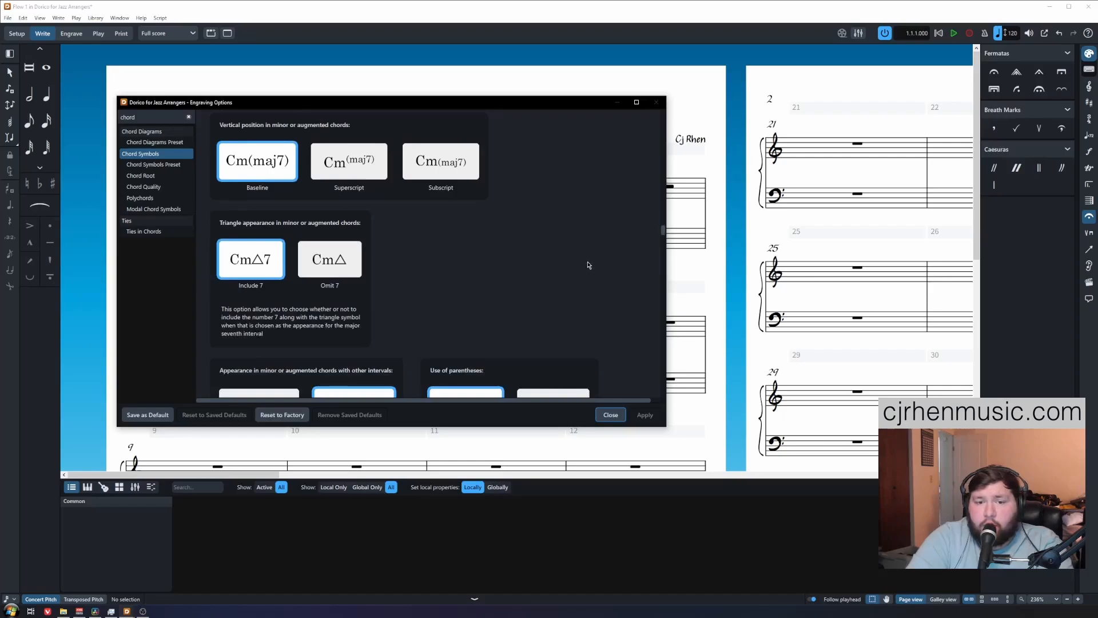
scroll(586, 263, down, 6)
scroll(588, 265, down, 7)
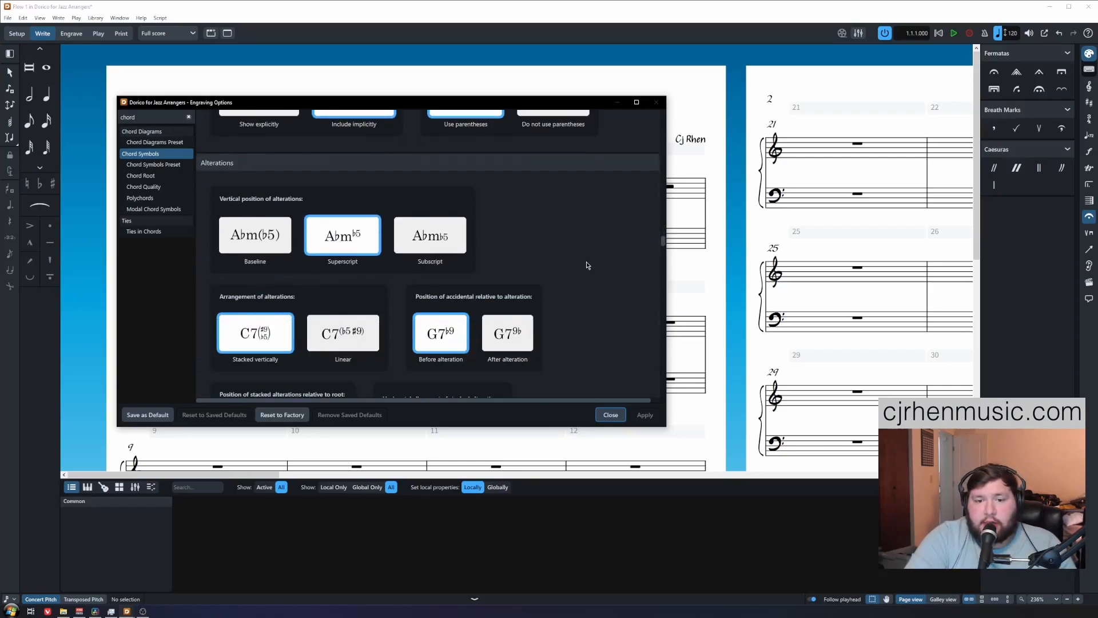
scroll(586, 264, down, 7)
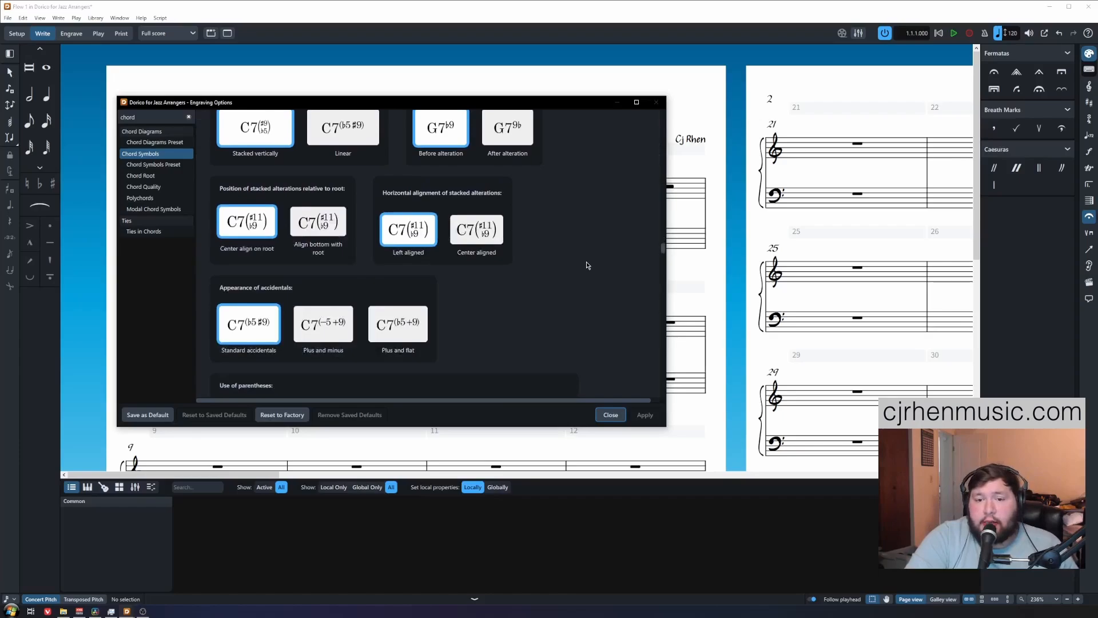
scroll(586, 263, down, 5)
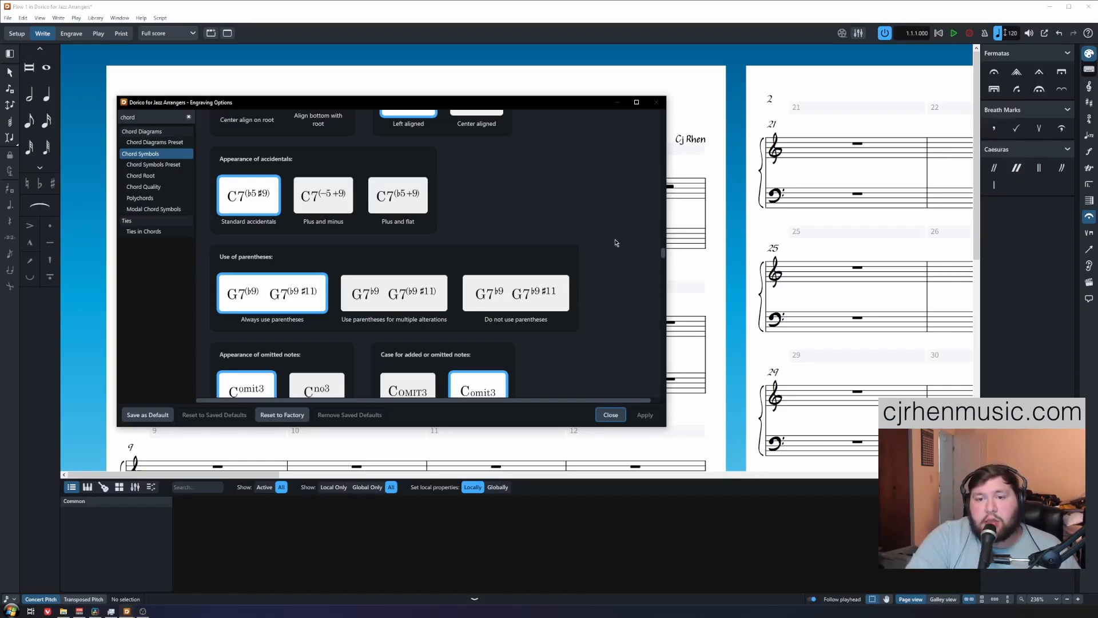
Step: Add a Cmaj7 chord symbol at the start of bar 9 in the score and clear the selection
scroll(617, 243, up, 3)
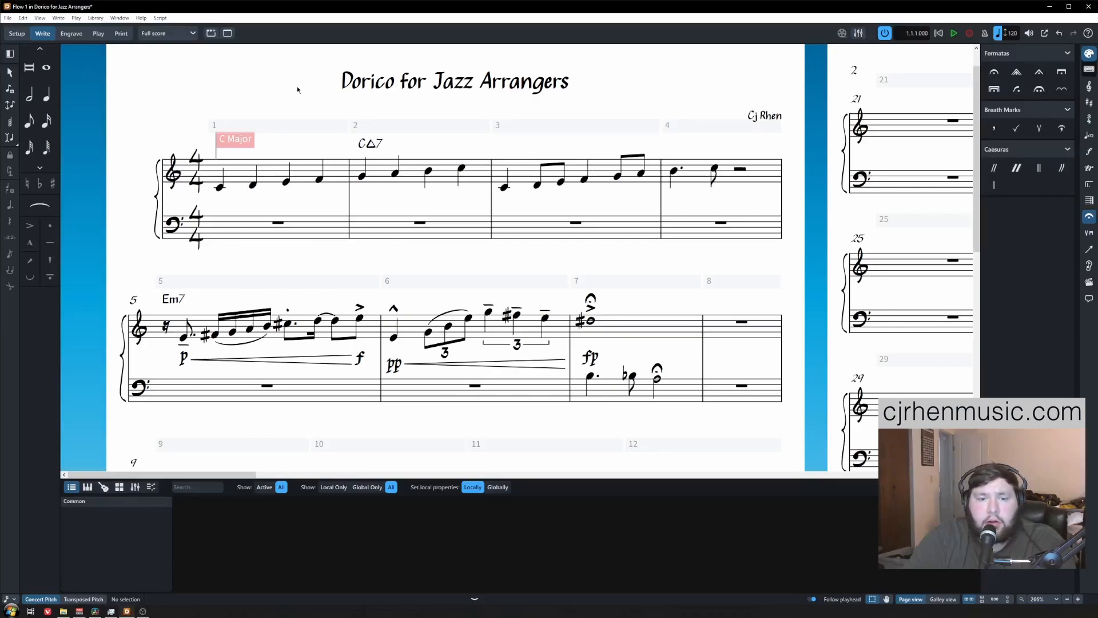
scroll(297, 90, down, 6)
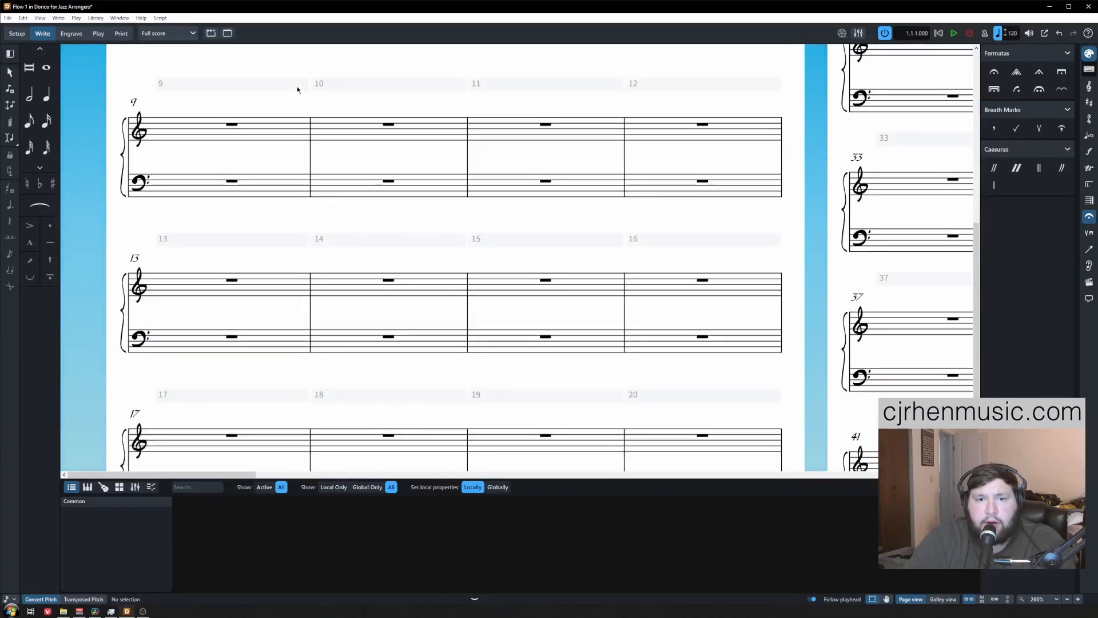
click(234, 125)
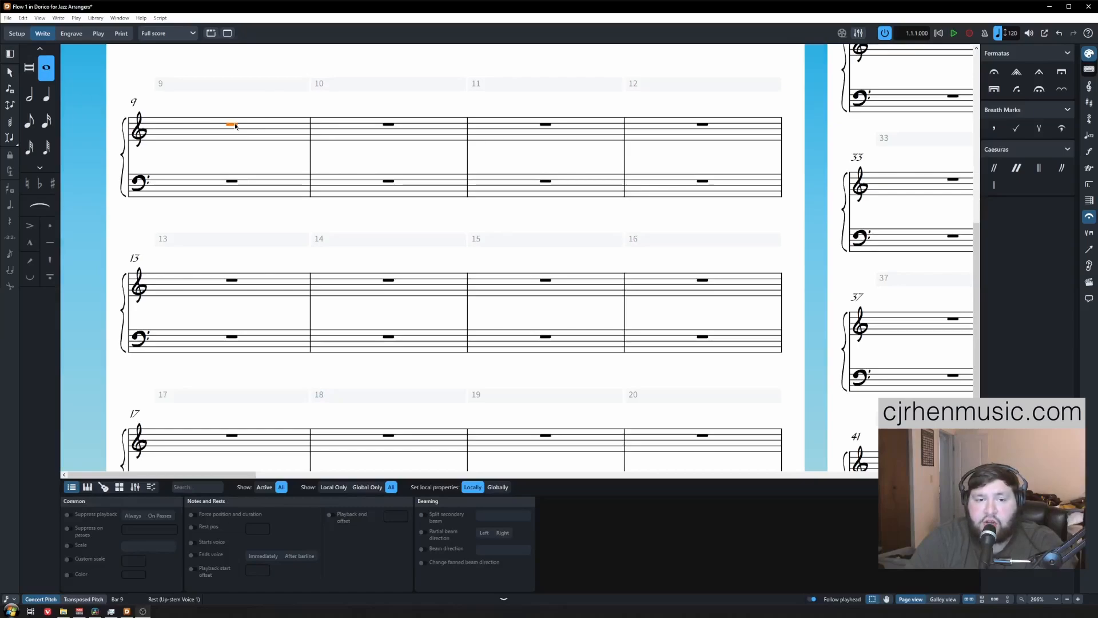
key(shift+q)
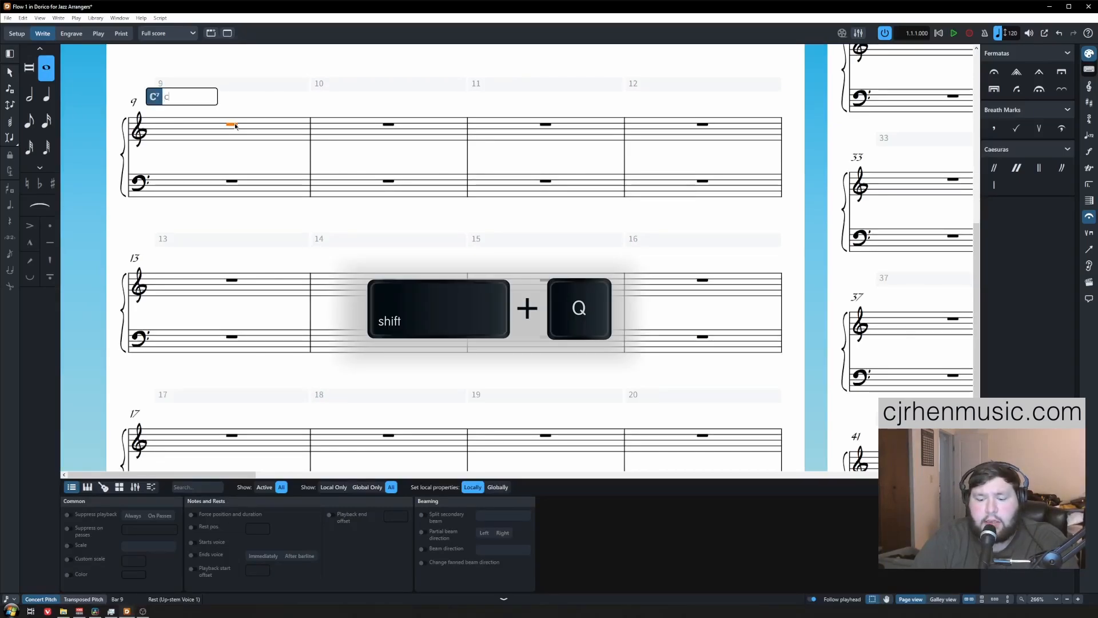
text(Cmaj)
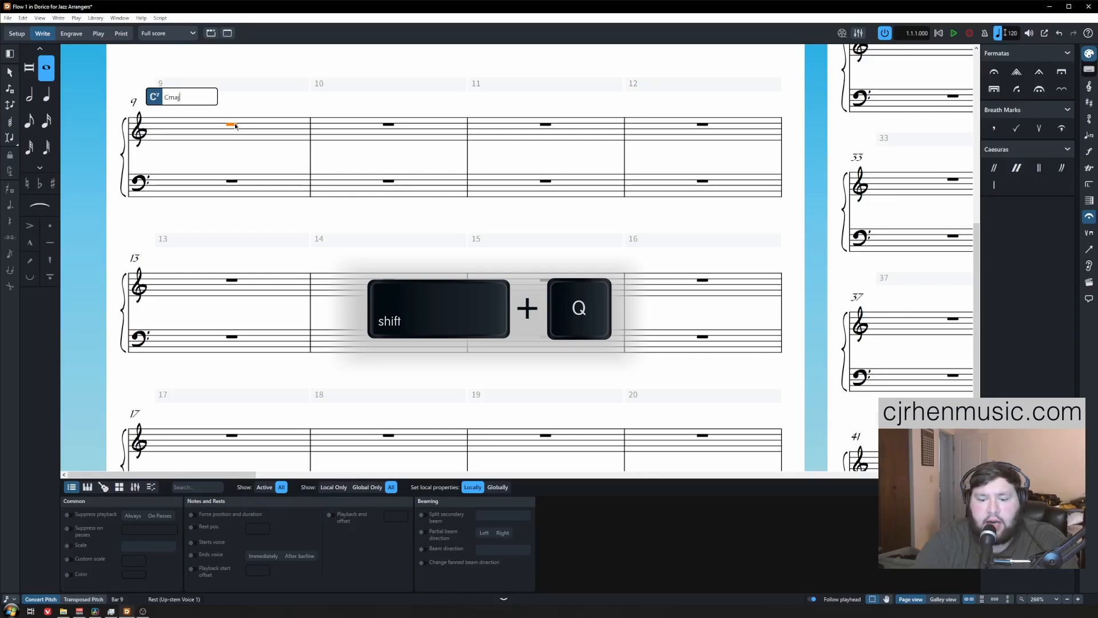
text(7)
key(Return)
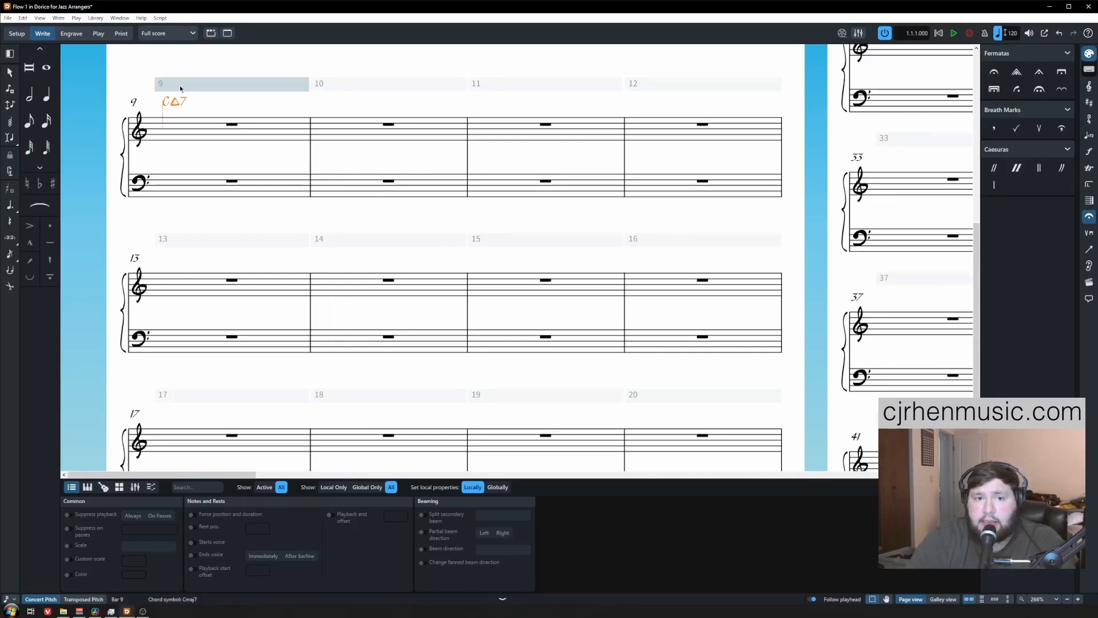
key(Escape)
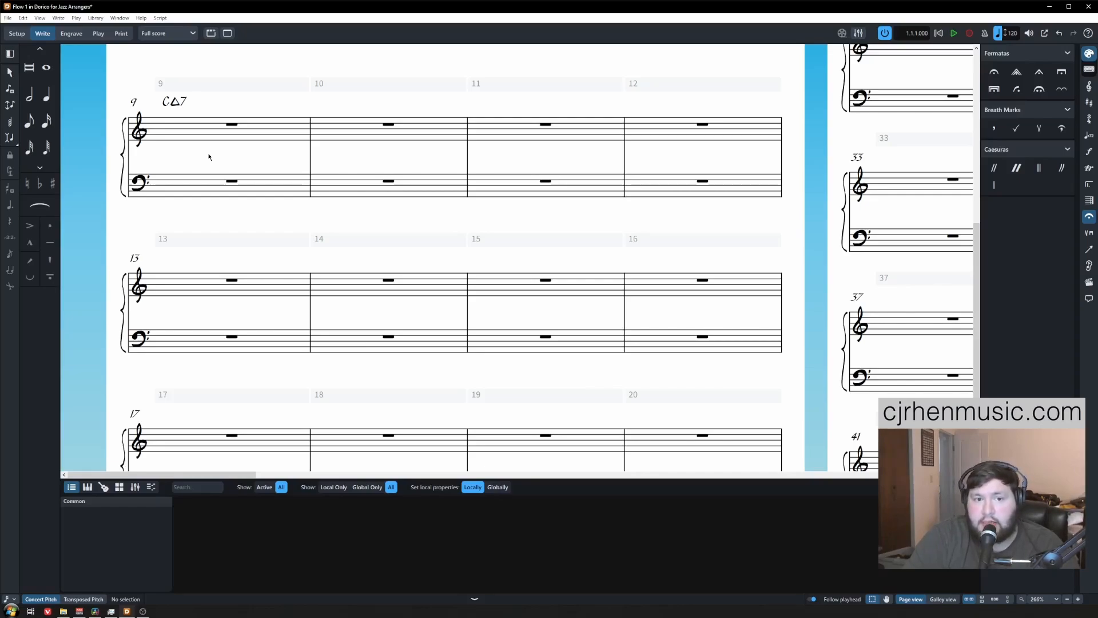
Step: Add a Cmaj9#11 chord symbol at the start of bar 10
click(389, 125)
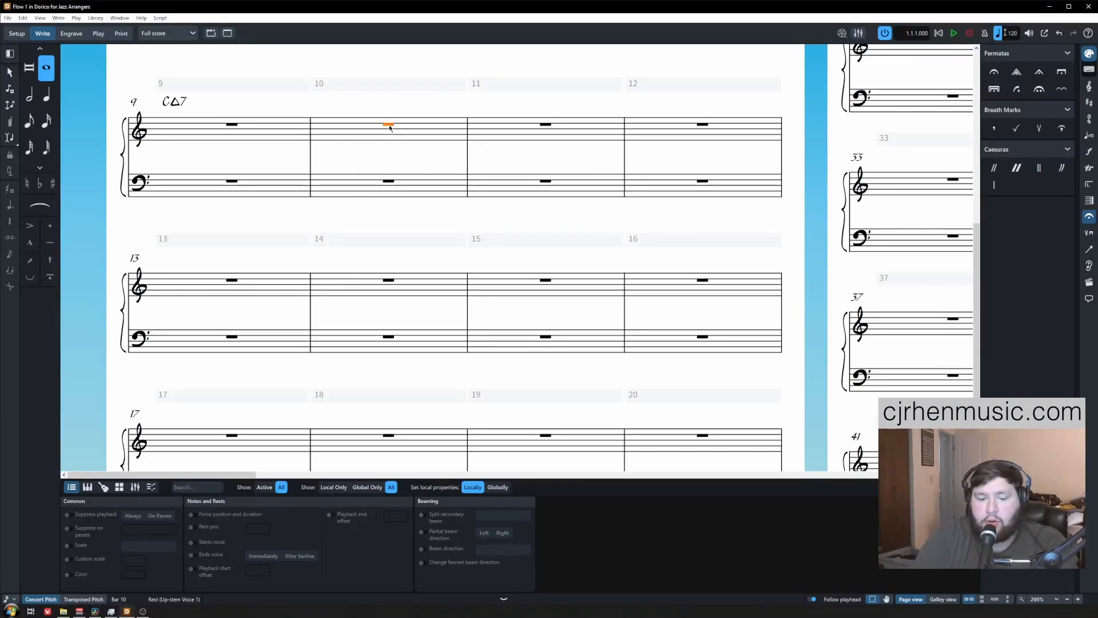
key(shift+q)
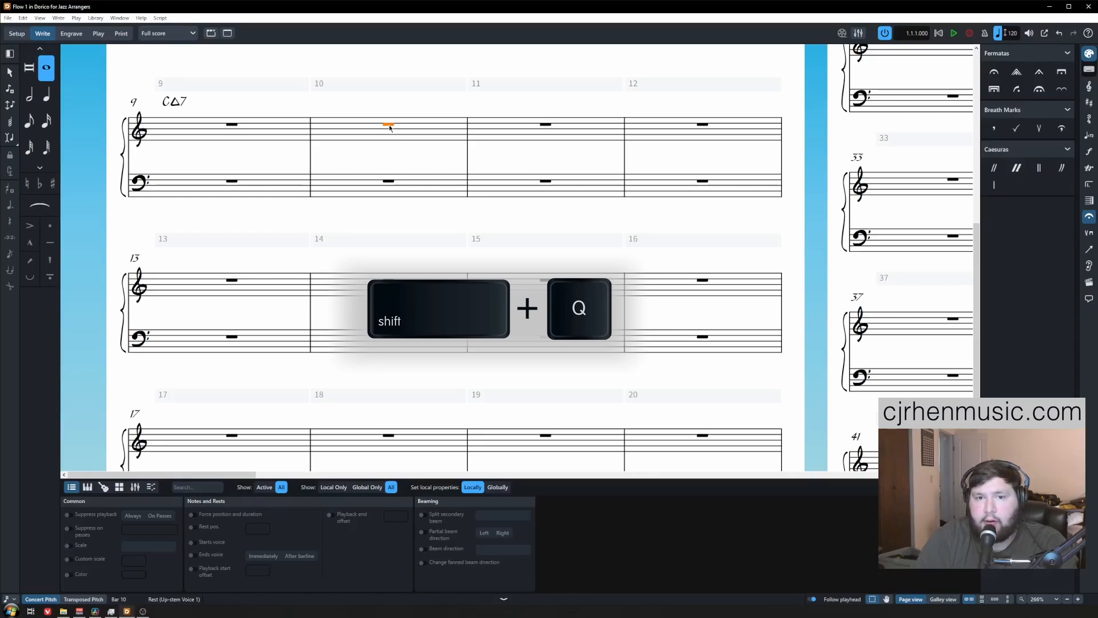
key(shift+q)
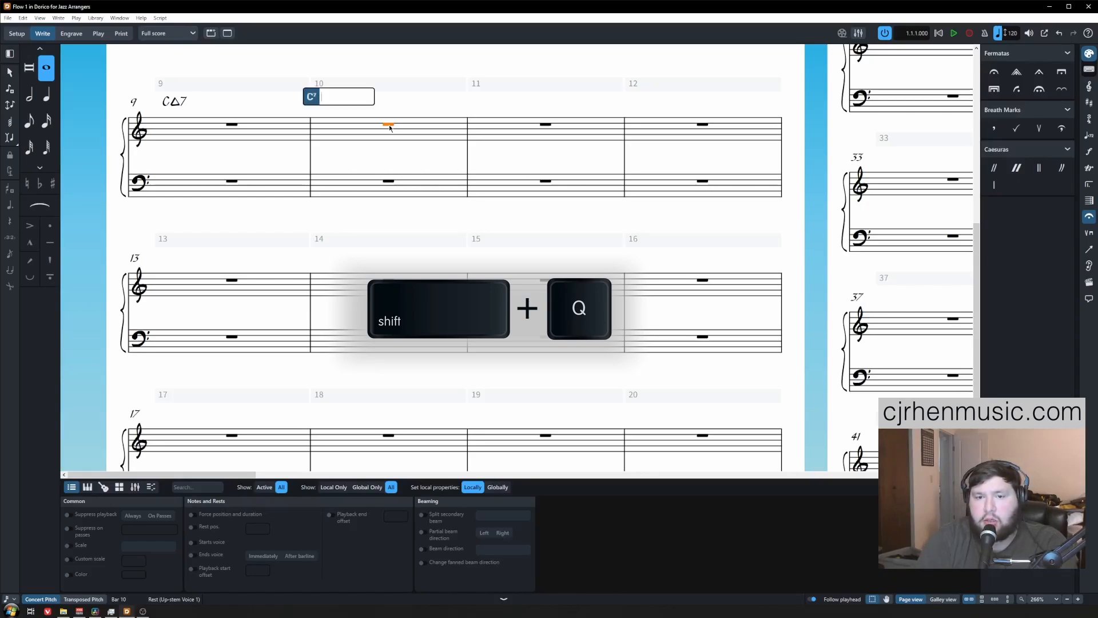
text(Cmaj9)
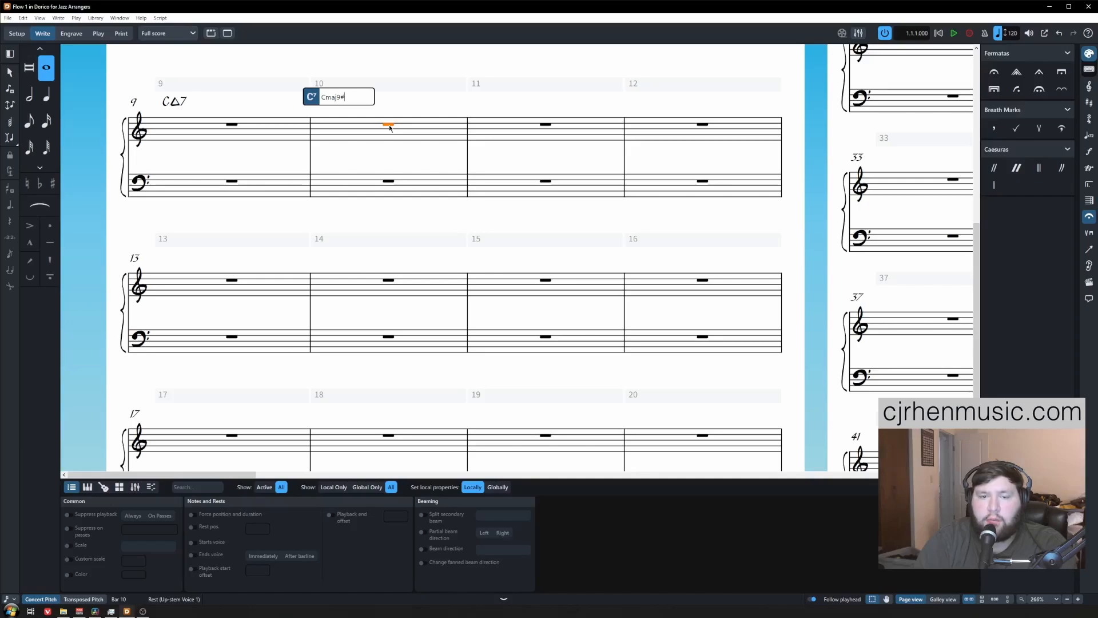
text(#11)
key(Return)
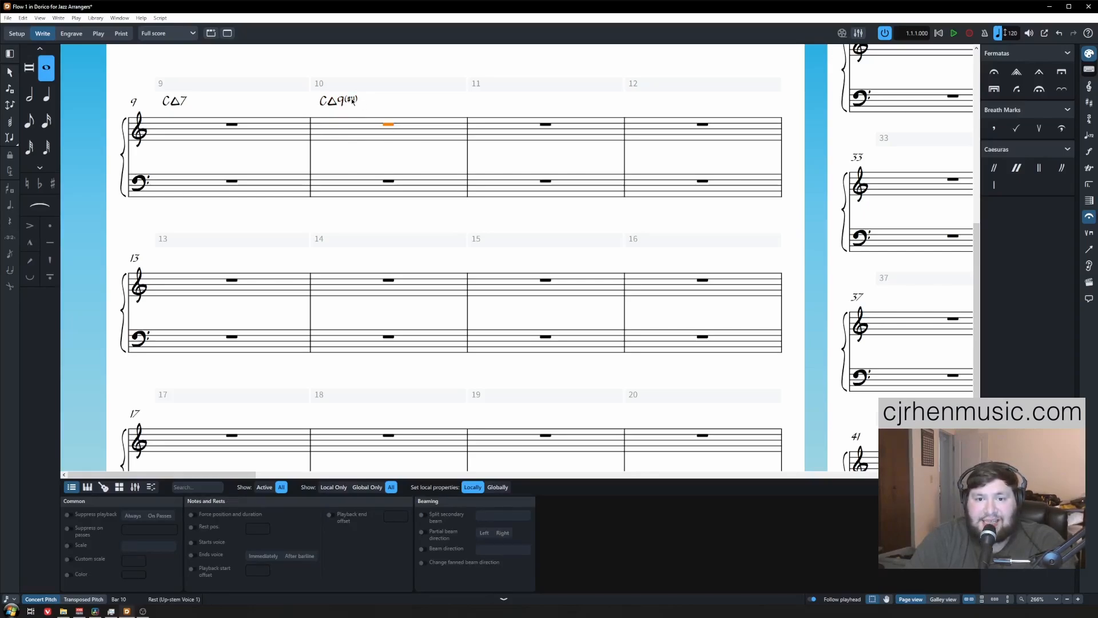
Step: Add a Dm11 chord symbol at the start of bar 11 and clear the selection
click(546, 181)
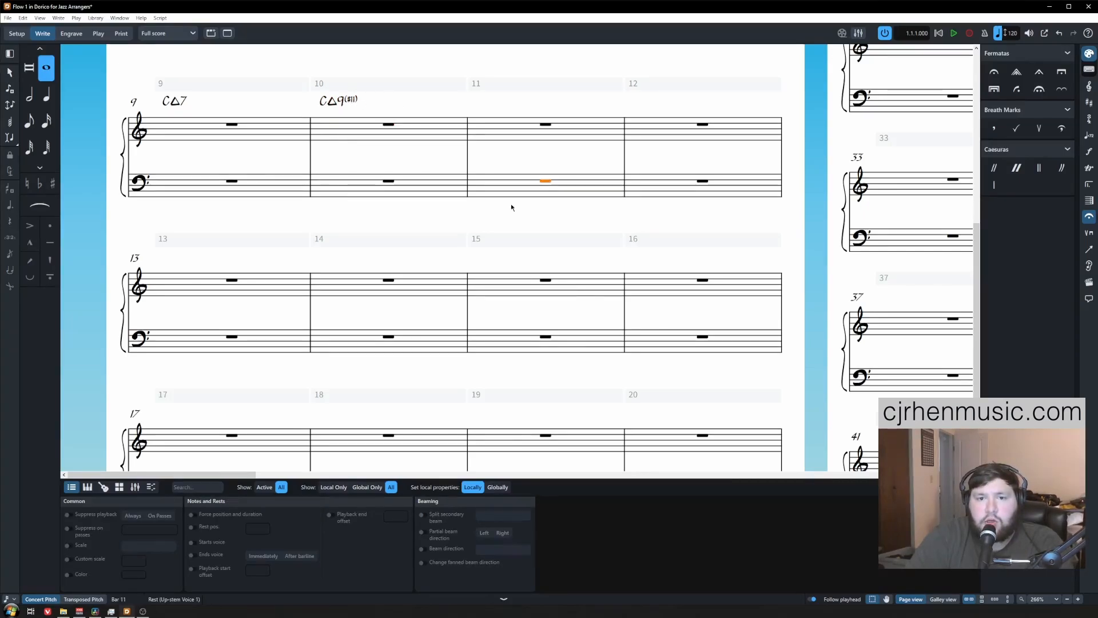
click(550, 128)
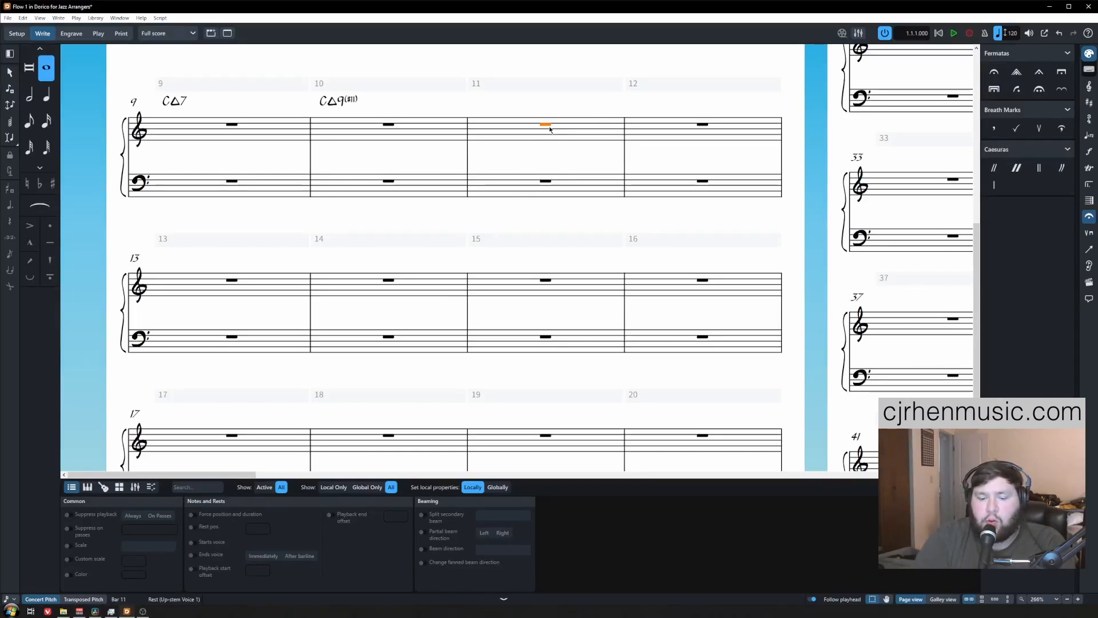
key(shift+q)
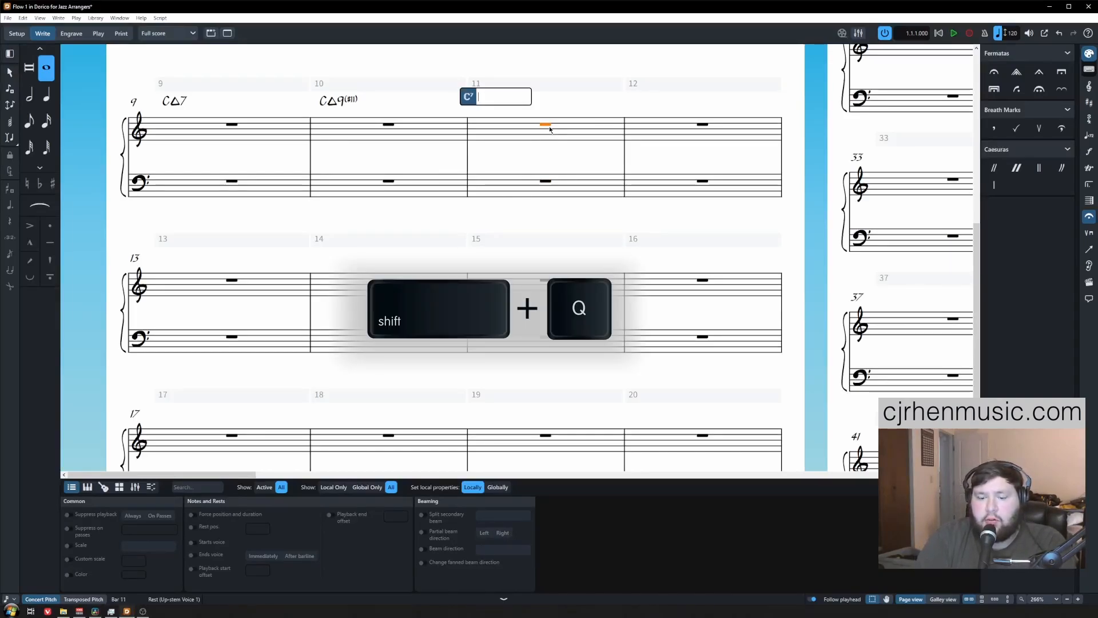
text(D)
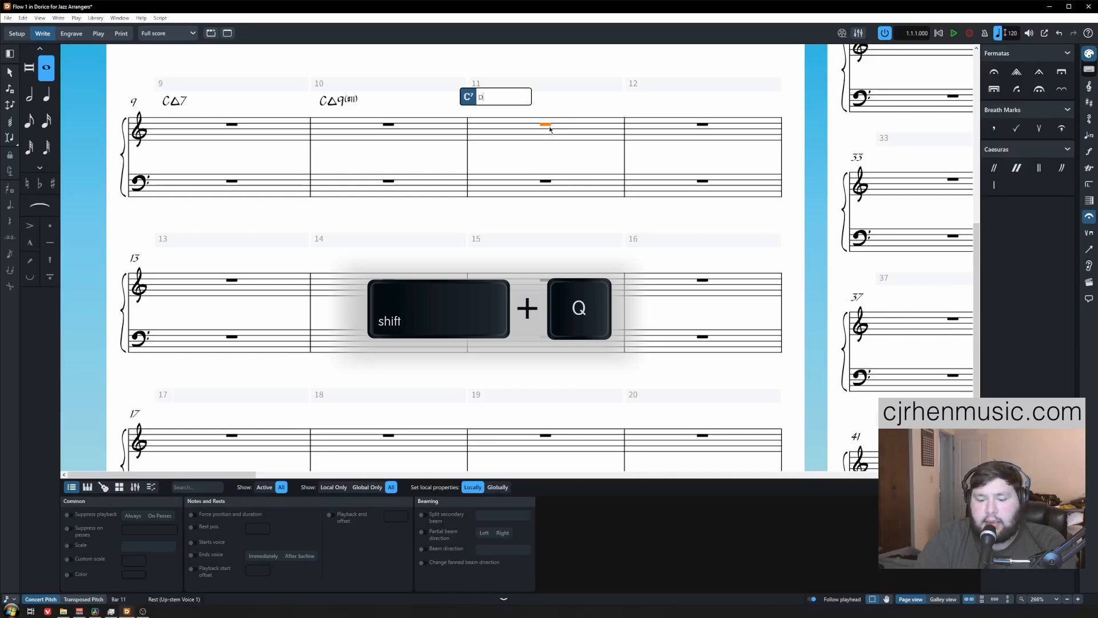
text(m11)
key(Return)
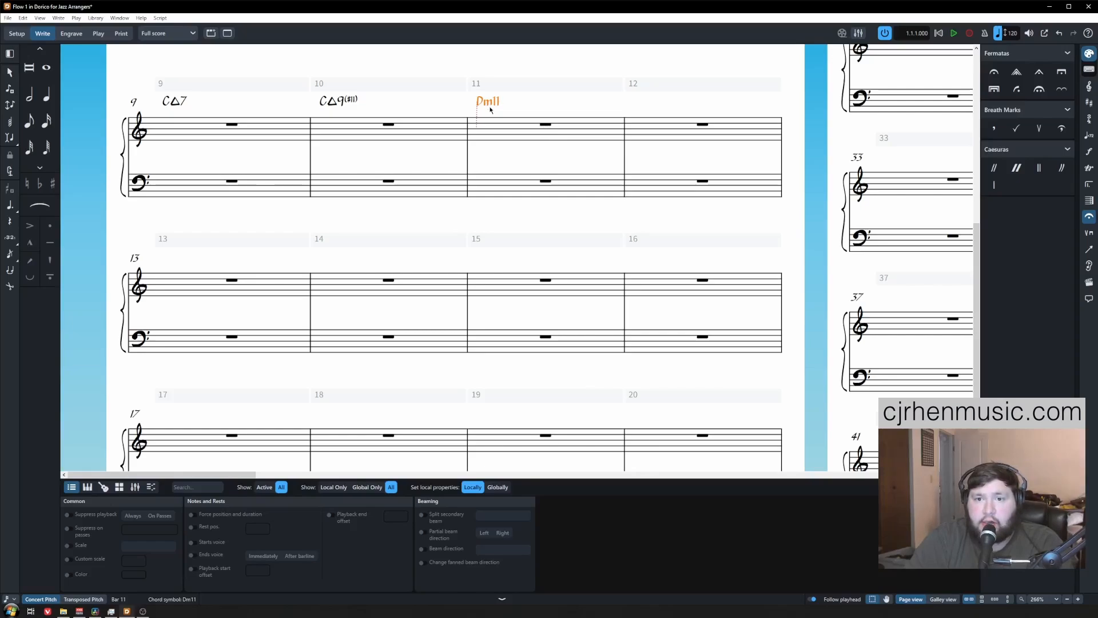
key(Down)
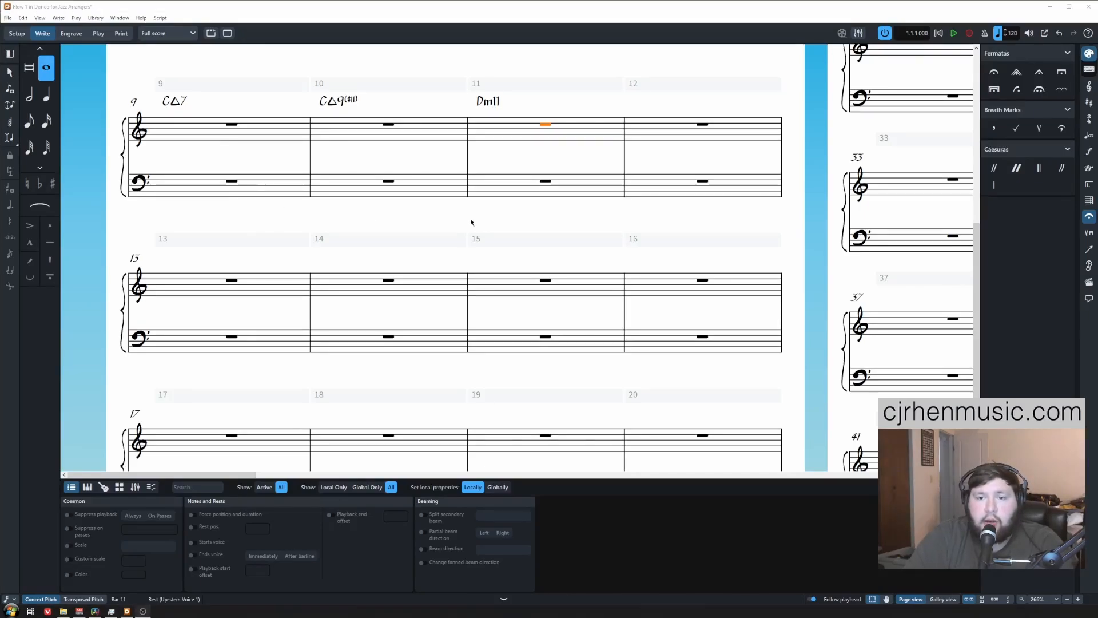
click(487, 212)
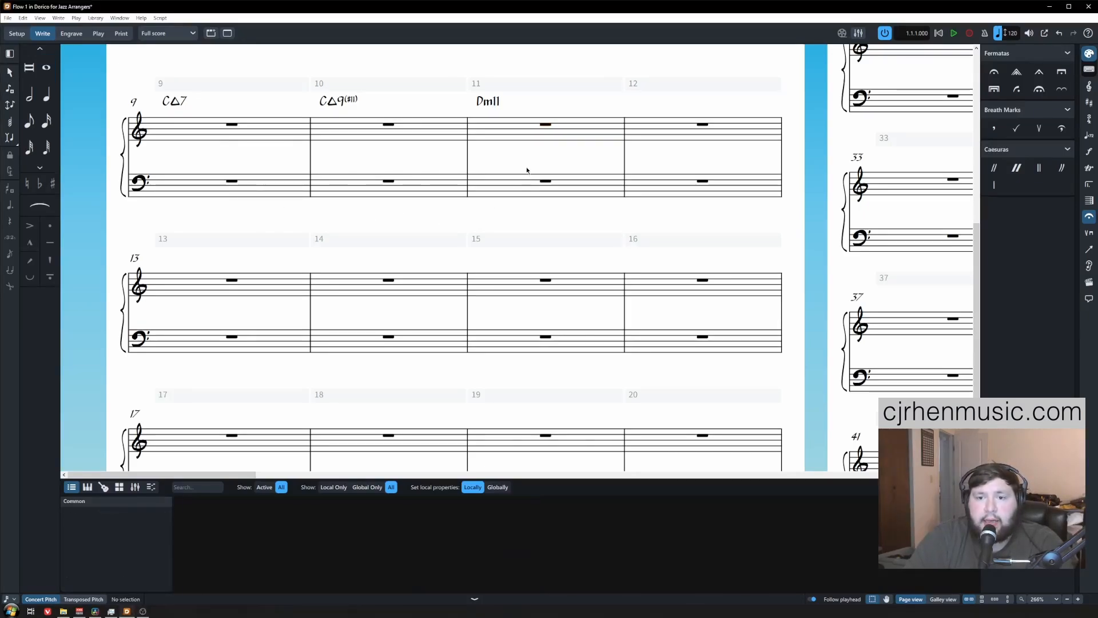
Step: Enter a half-diminished chord symbol at the start of bar 12 as Ehalfdim7 and clear the selection
click(702, 125)
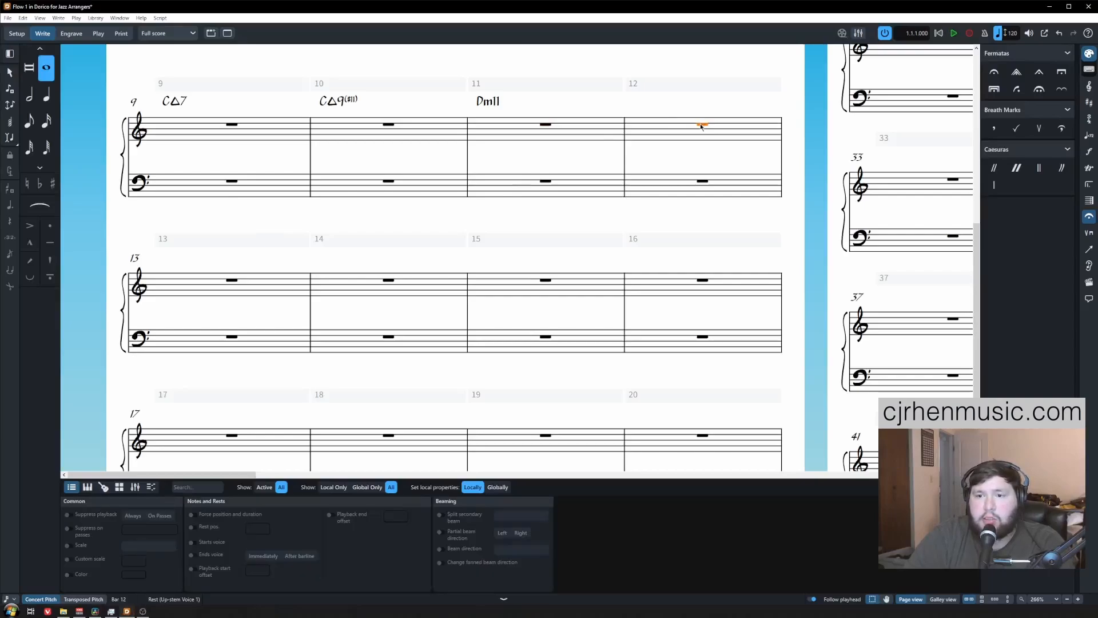
key(shift+q)
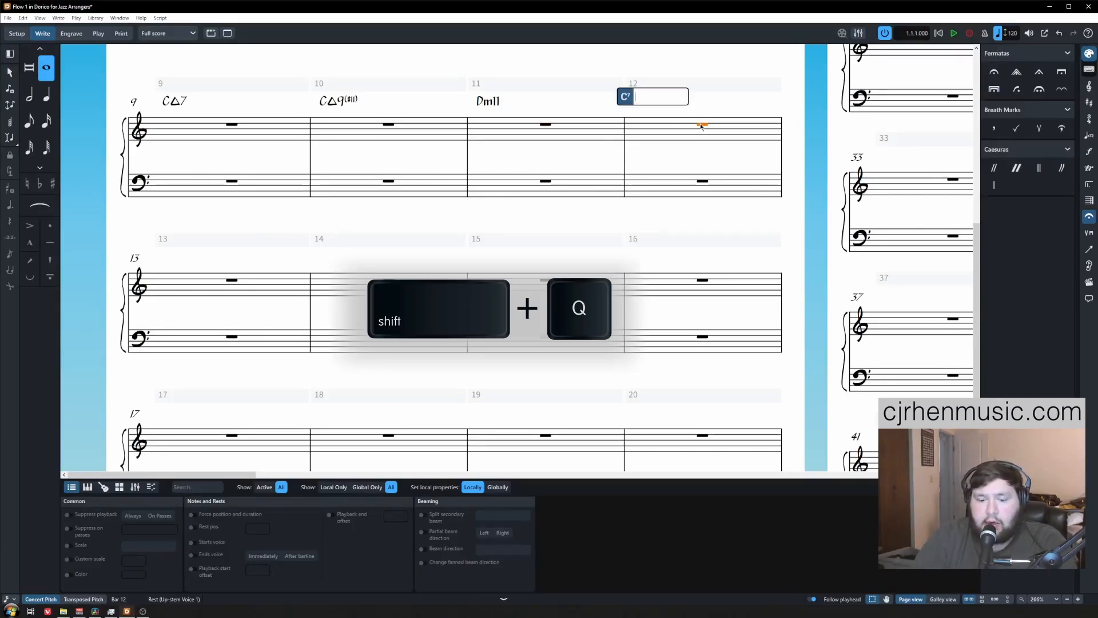
text(E)
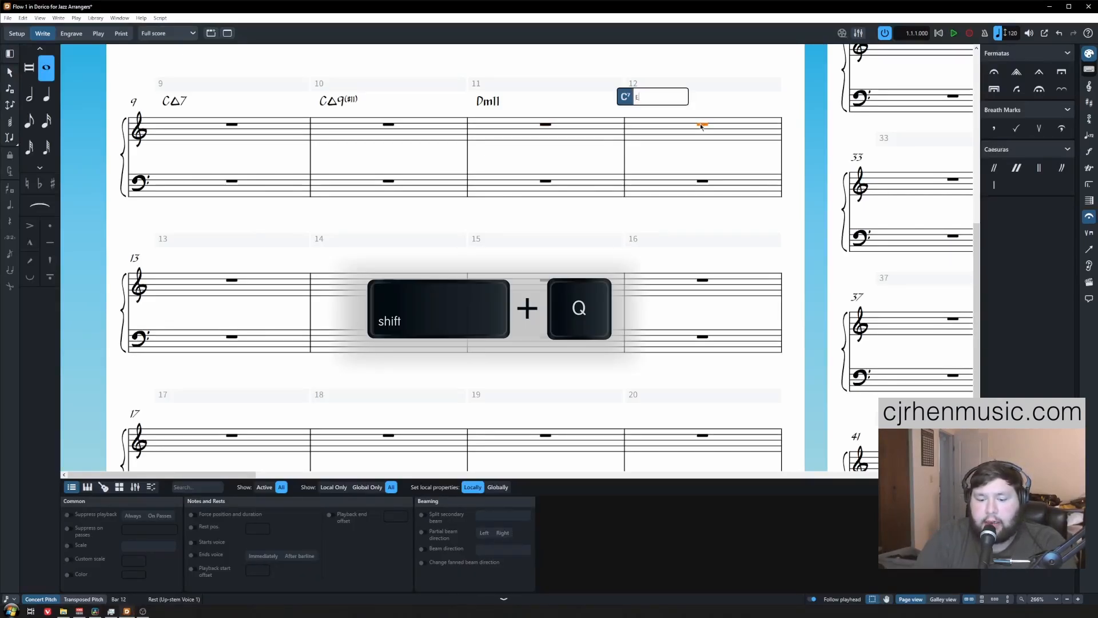
text(halfdim)
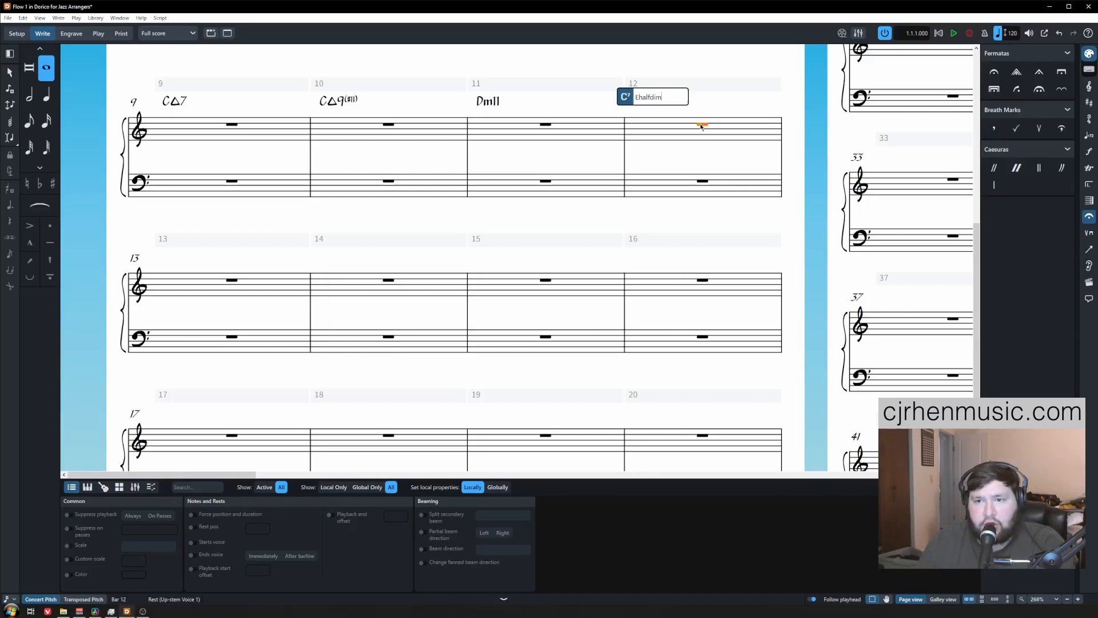
text(7)
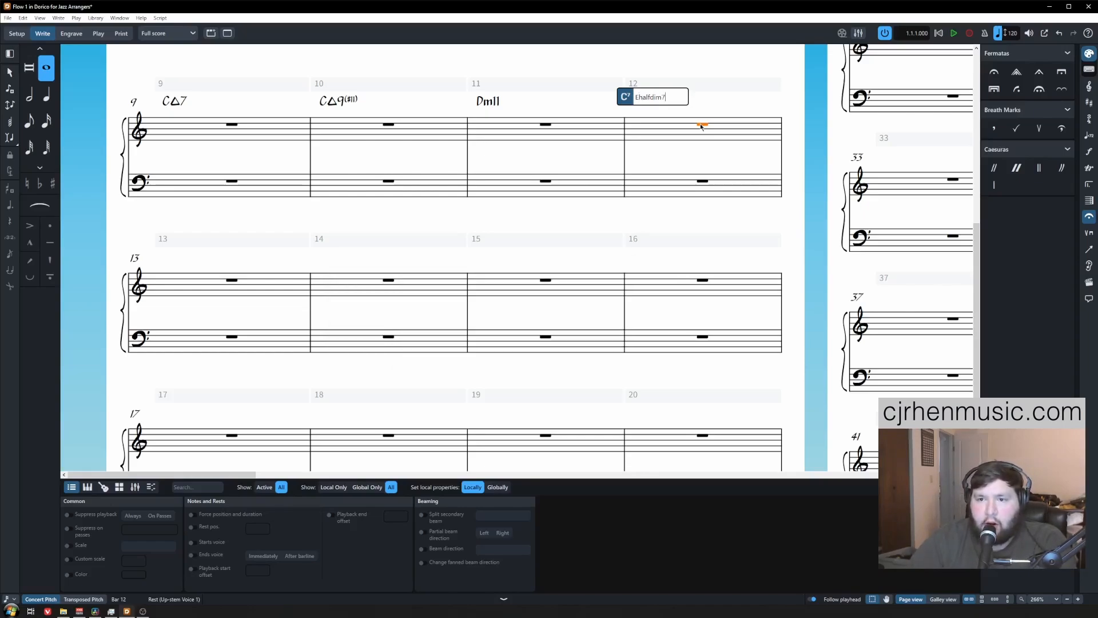
key(Return)
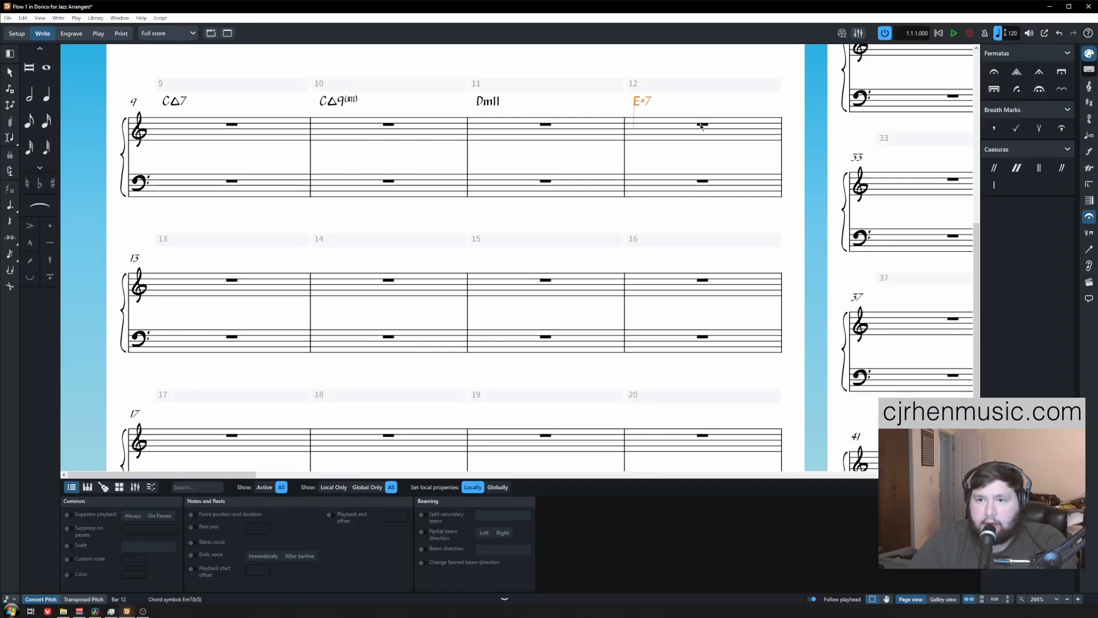
click(345, 223)
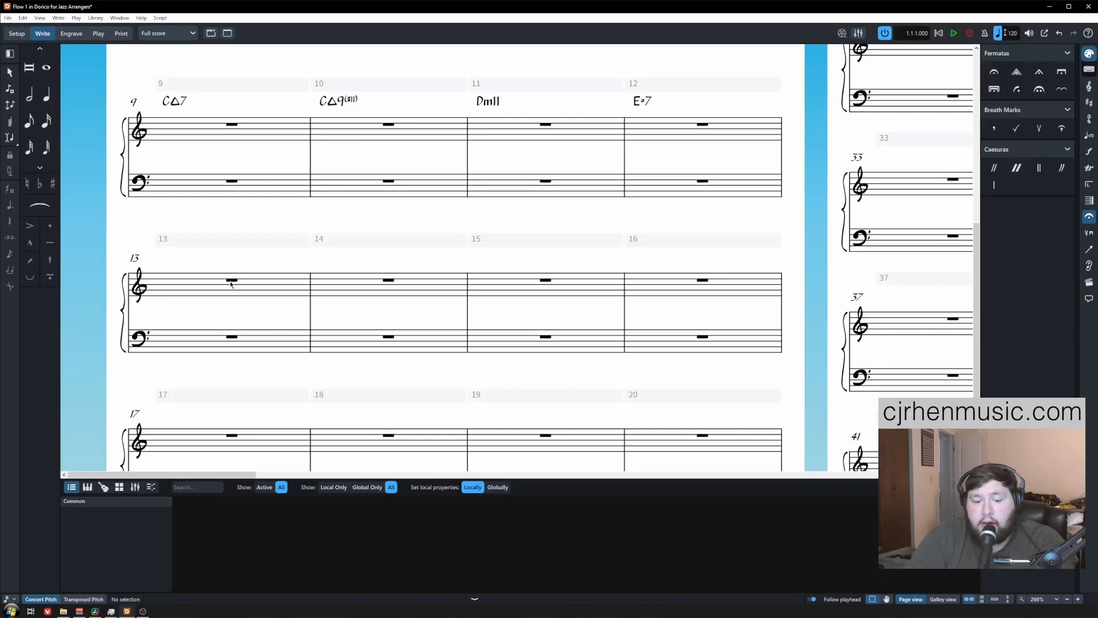
Step: Enter the half-diminished chord symbol at the start of bar 13, spelled as Emin7b5
click(232, 280)
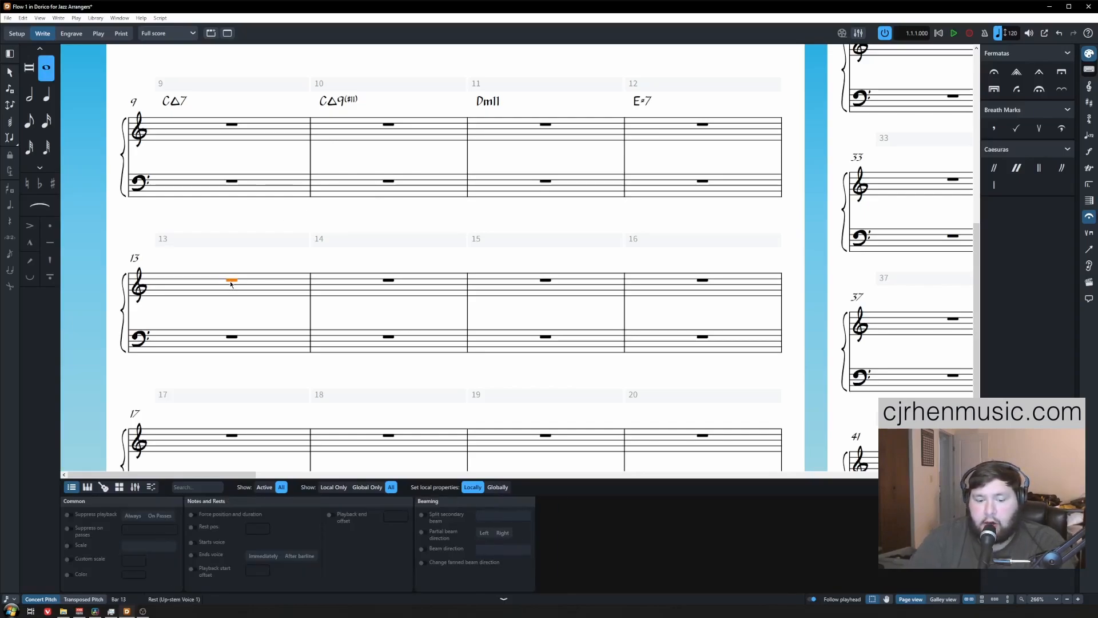
key(shift+q)
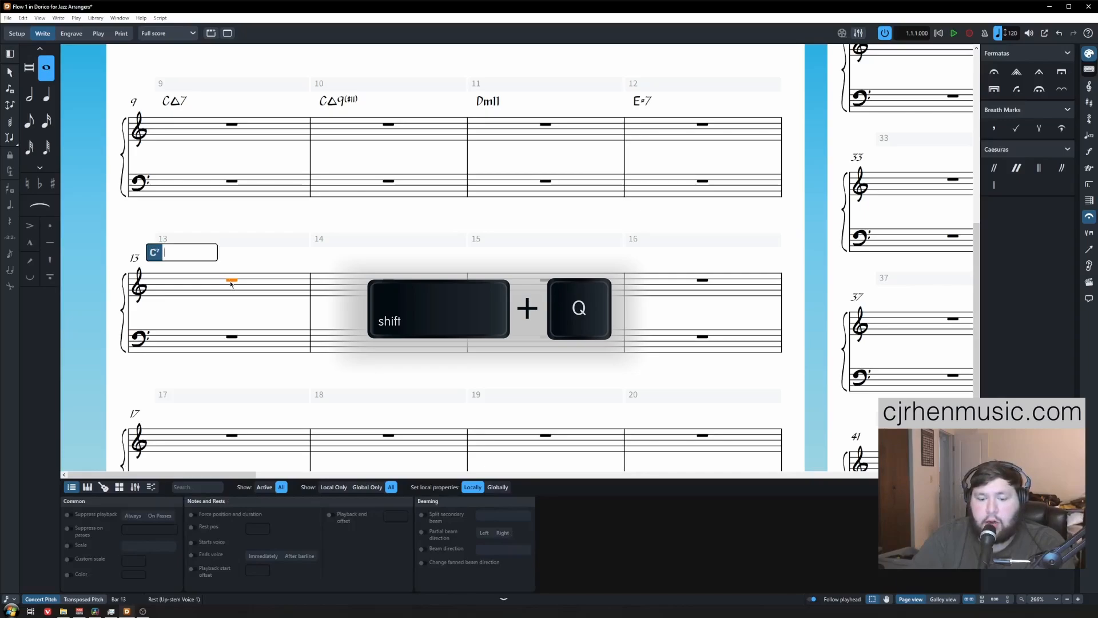
text(E)
text(min7b5)
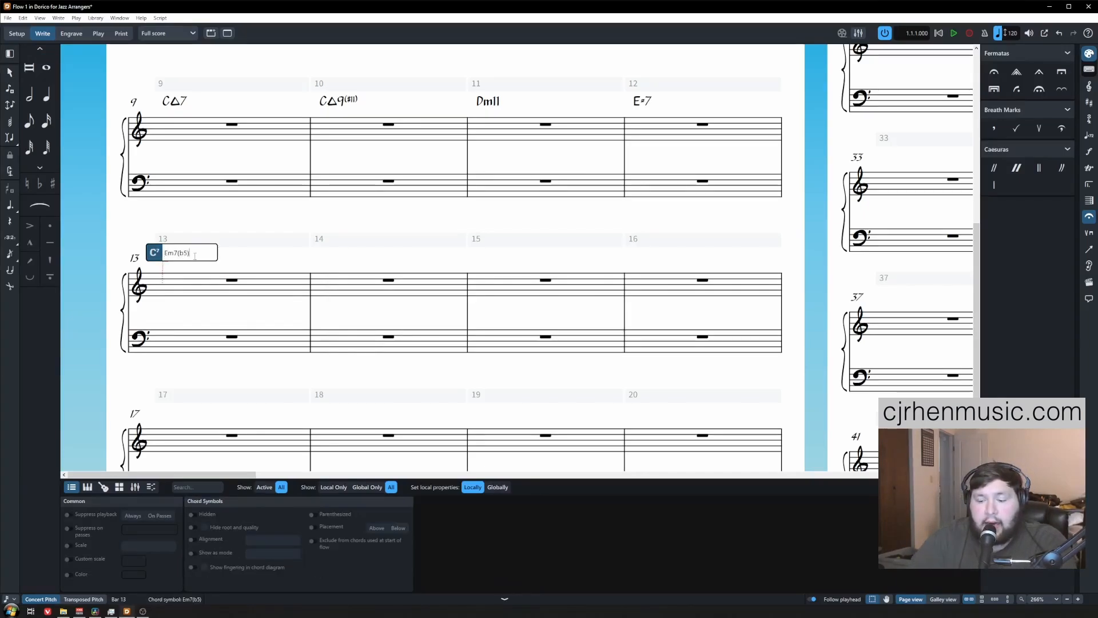
key(Return)
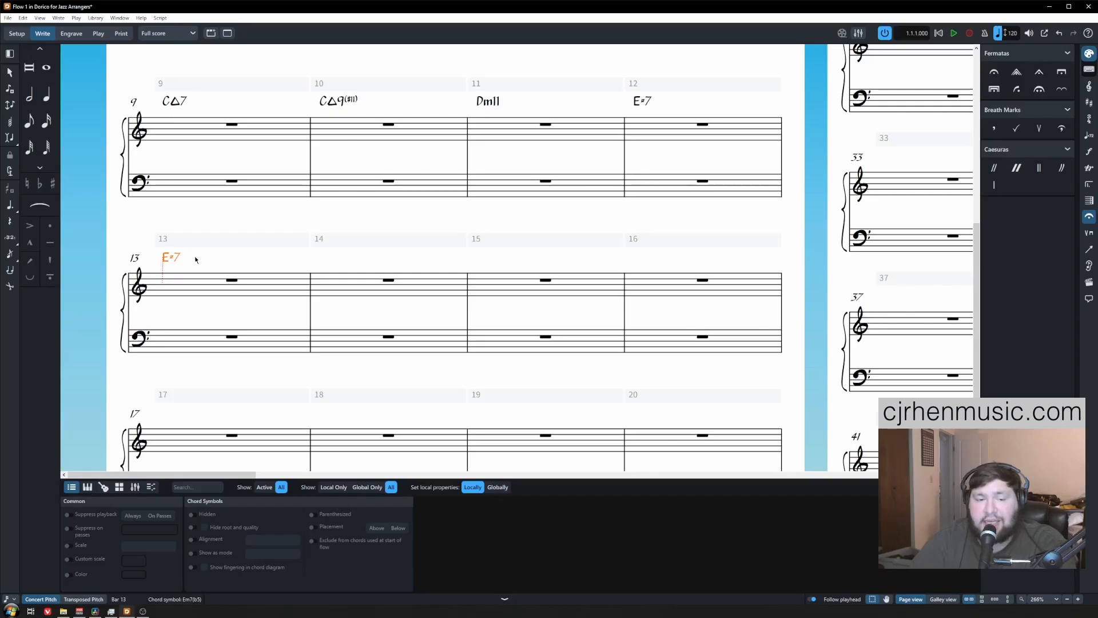
click(231, 281)
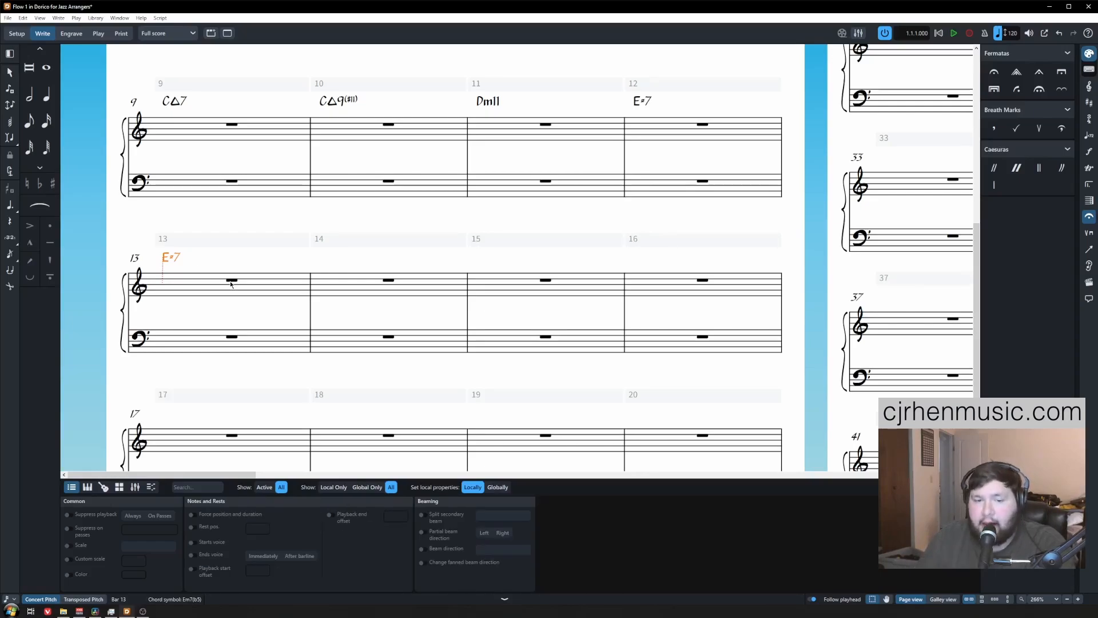
Step: Add a G diminished chord symbol at the start of bar 14, entered as Go, and clear the selection
click(389, 281)
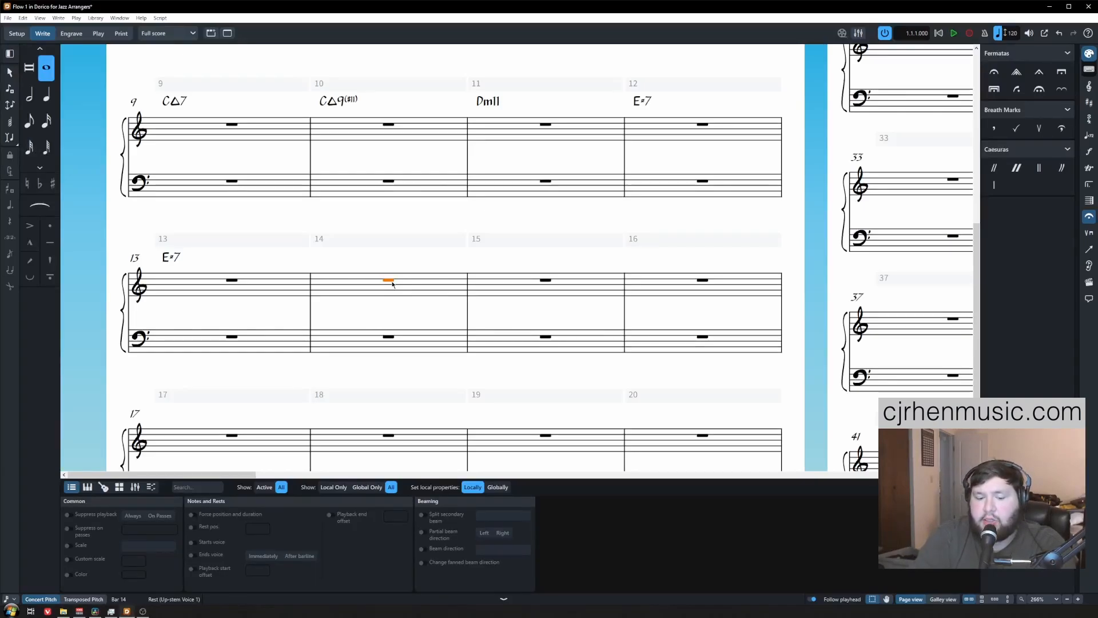
key(shift+q)
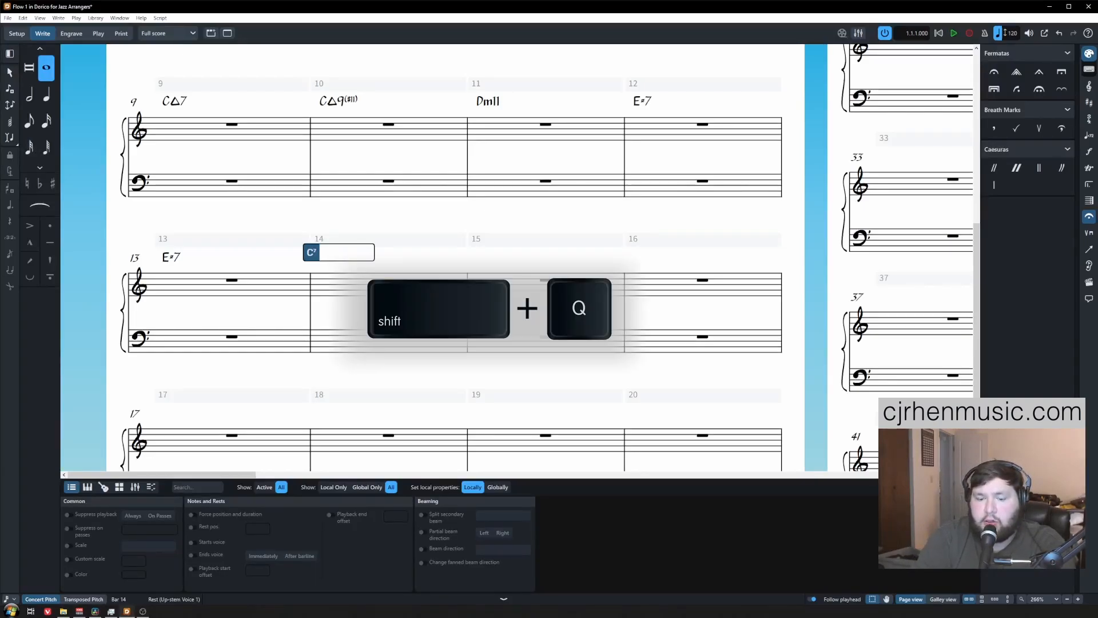
text(G)
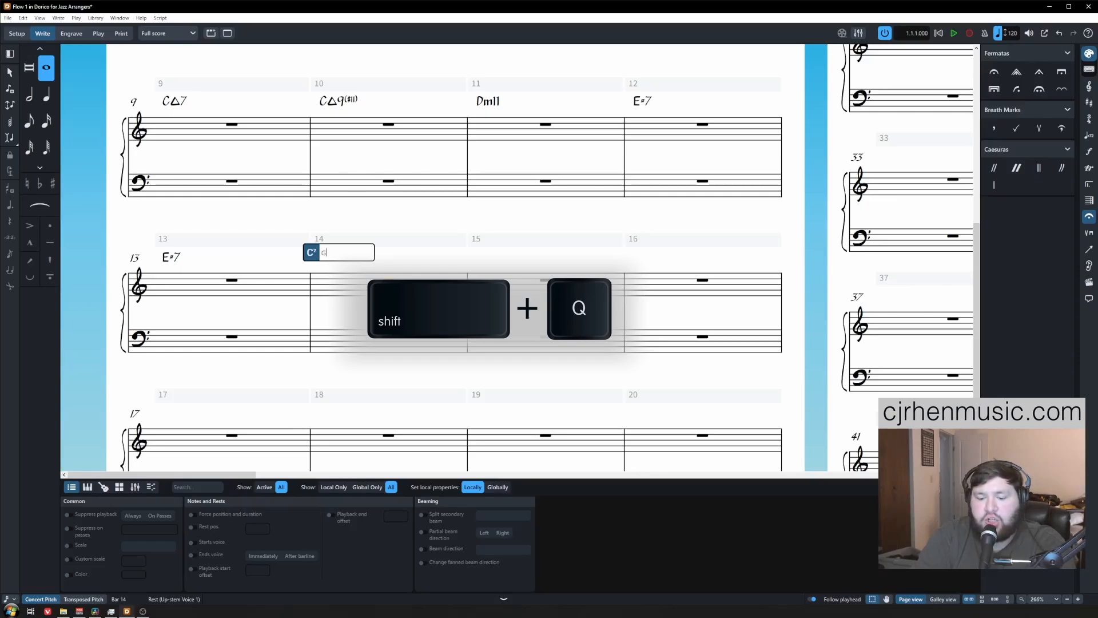
text(o)
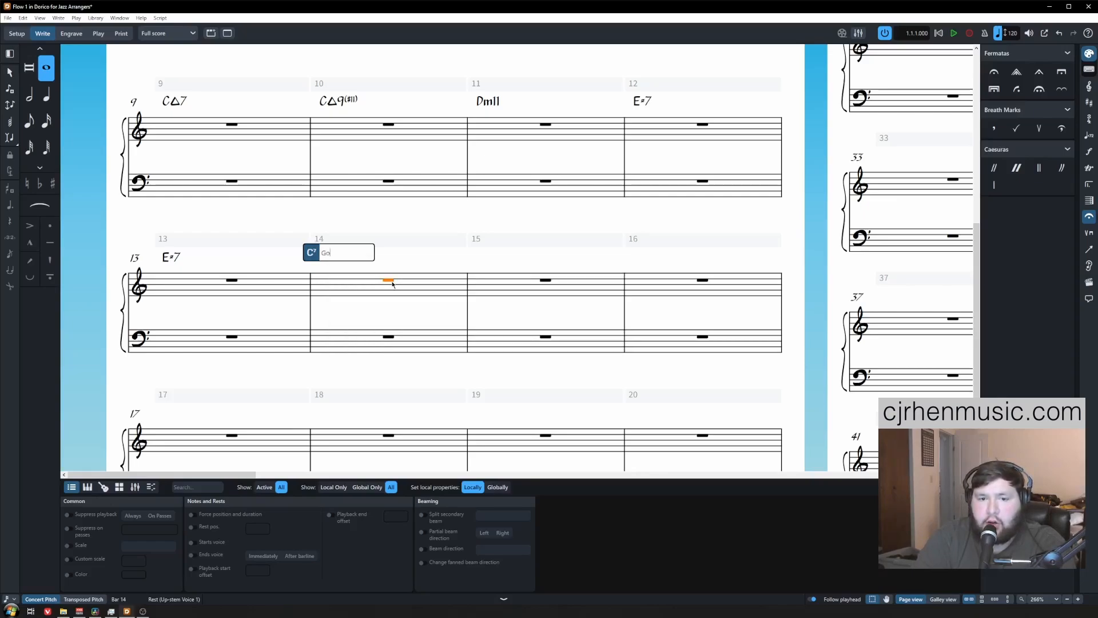
key(Return)
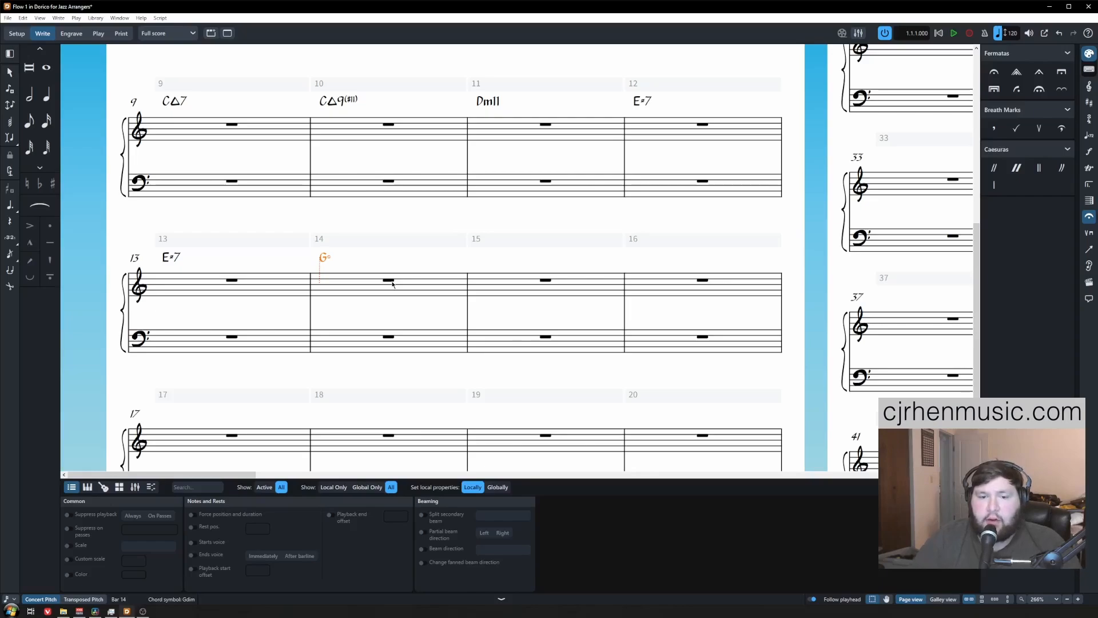
key(Escape)
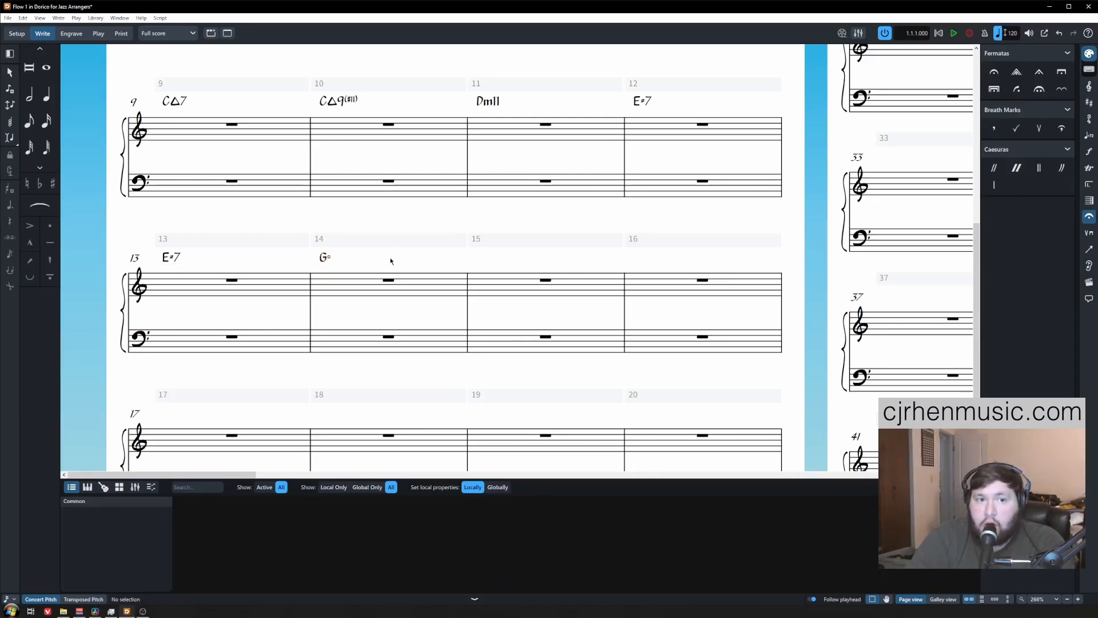
Step: Add an Adim7 chord symbol at the start of bar 15 and clear the selection
click(542, 281)
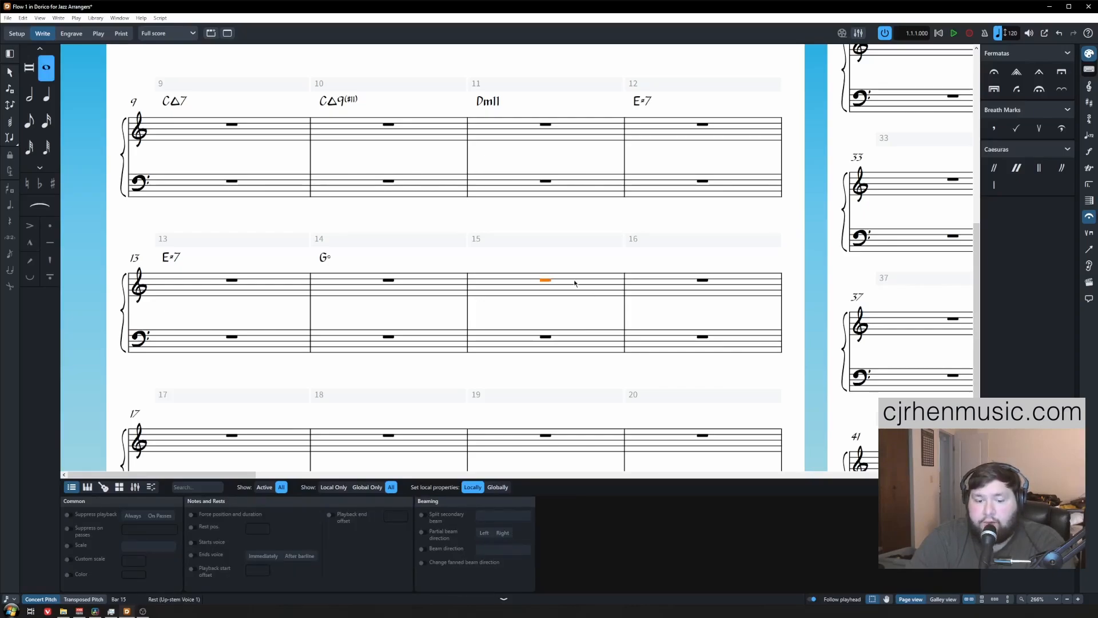
key(shift+q)
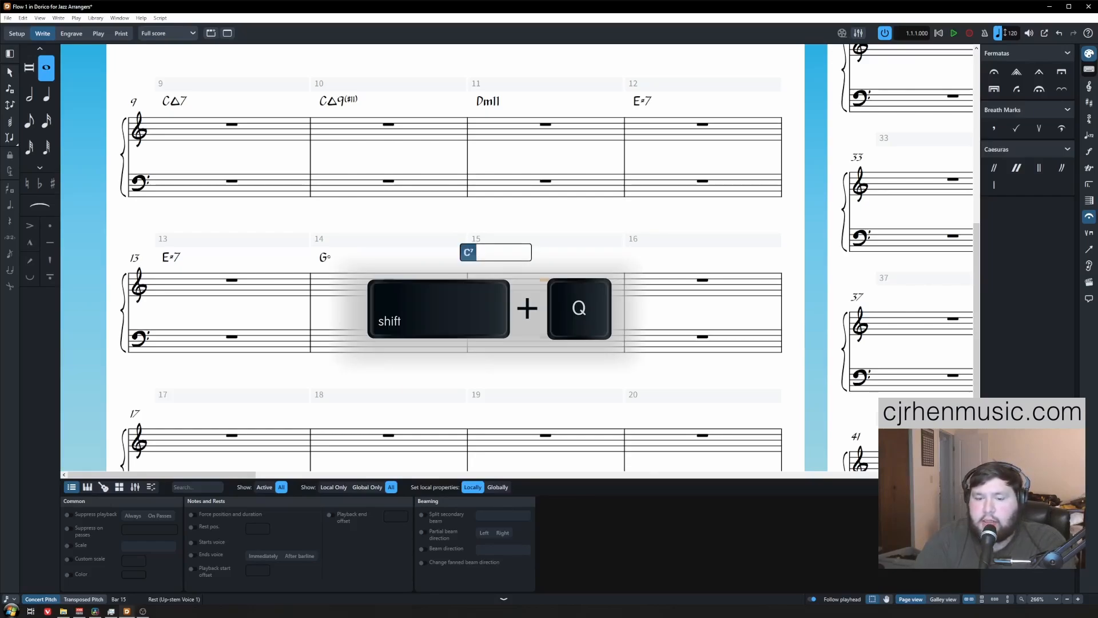
text(Adim)
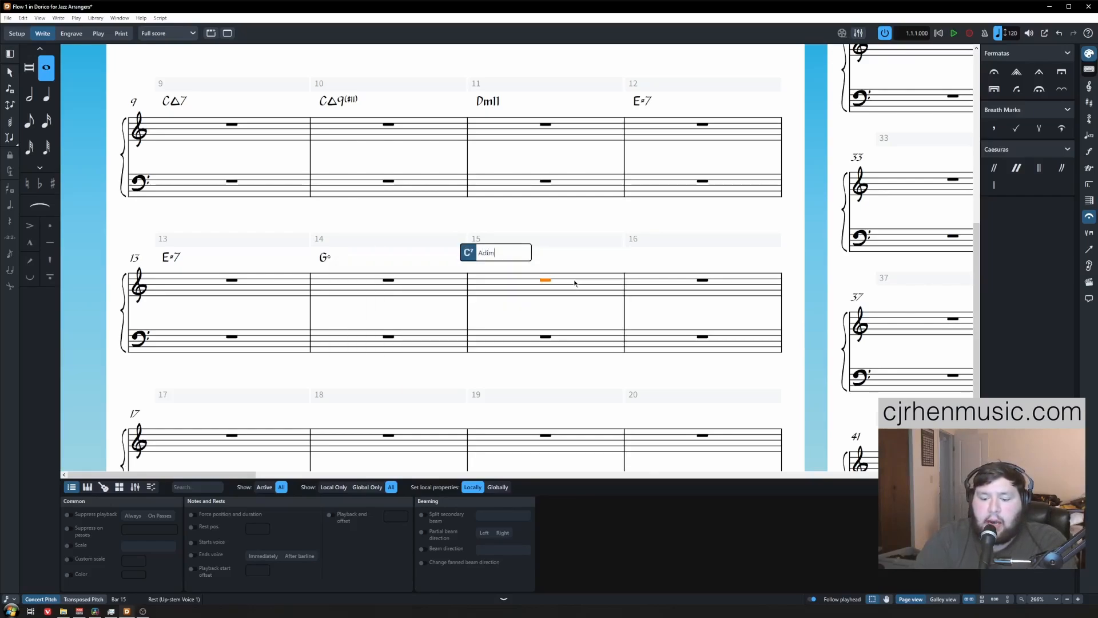
text(7)
key(Return)
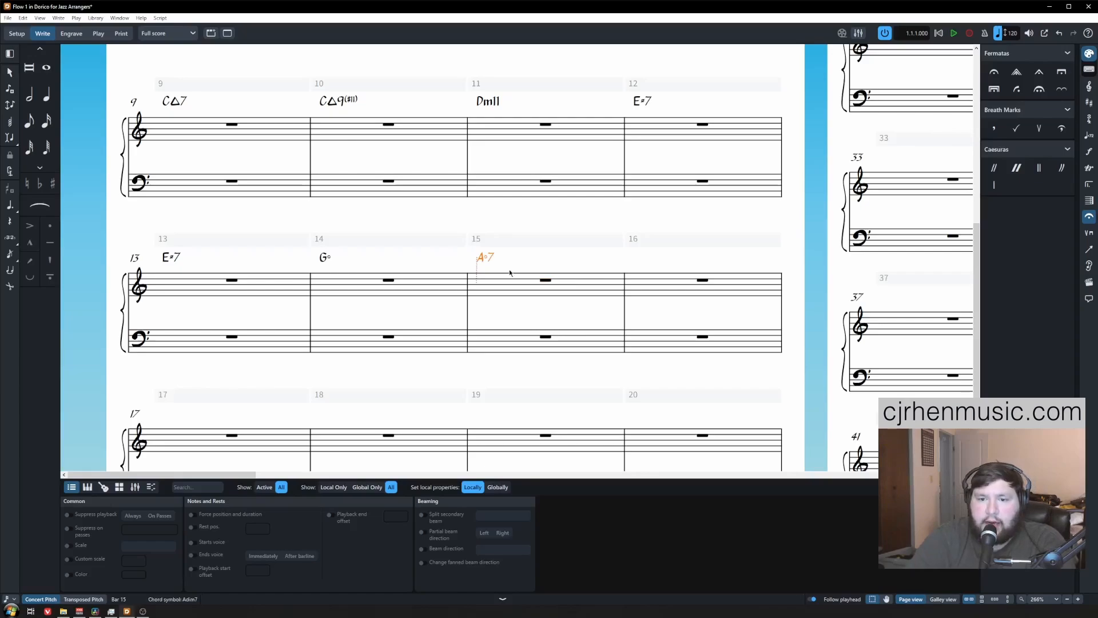
key(Escape)
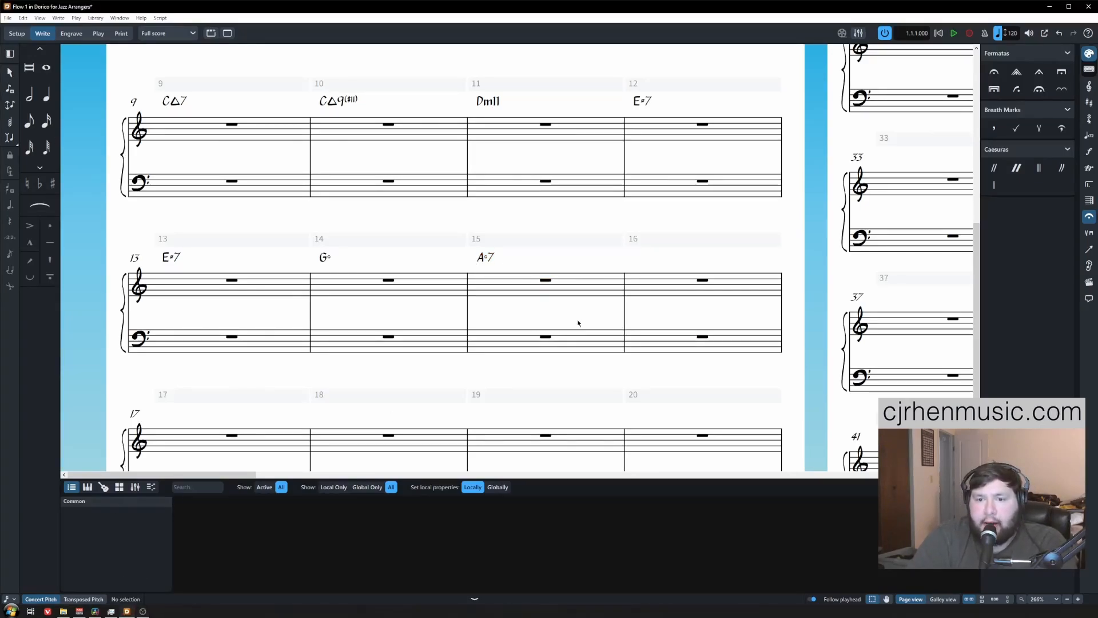
Step: Add a D augmented chord symbol at the start of bar 16, entered as Daug, and clear the selection
scroll(577, 321, down, 3)
click(703, 154)
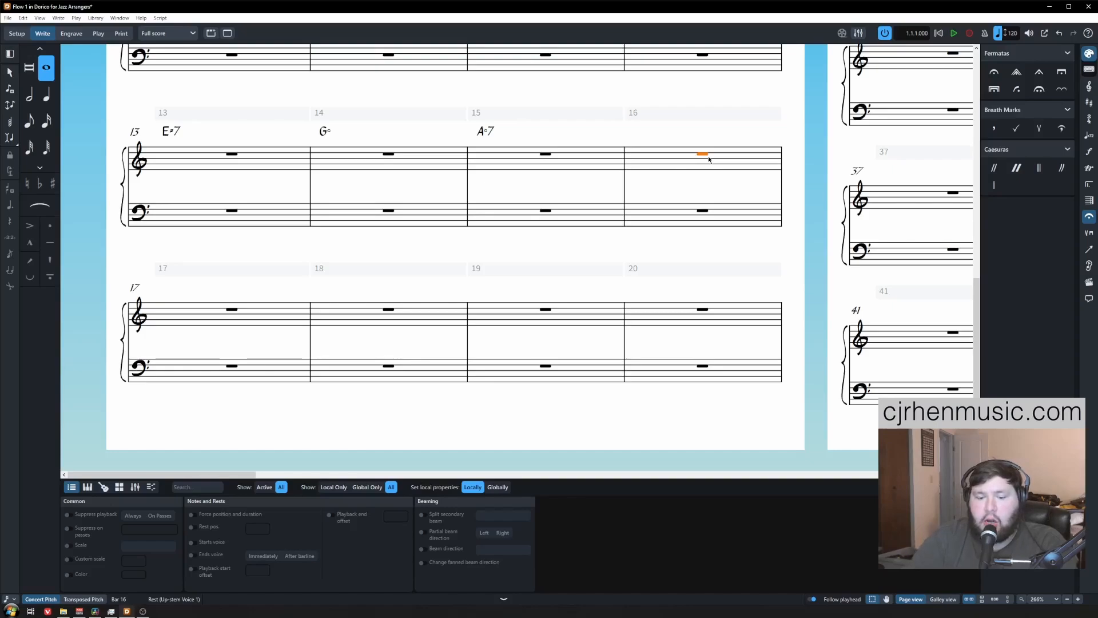
key(shift+q)
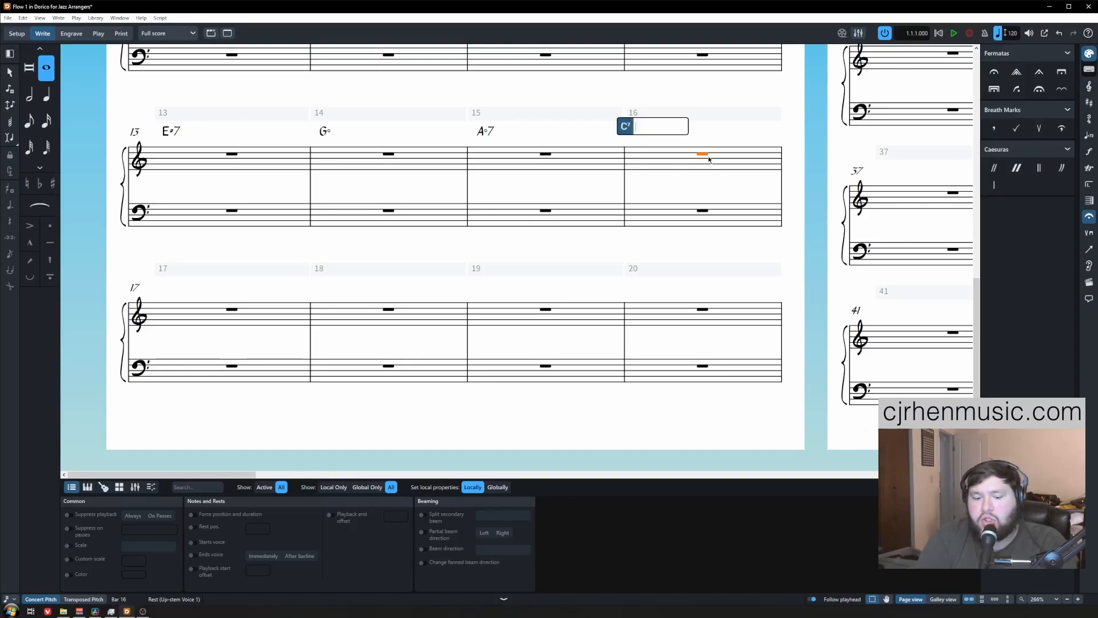
text(Daug)
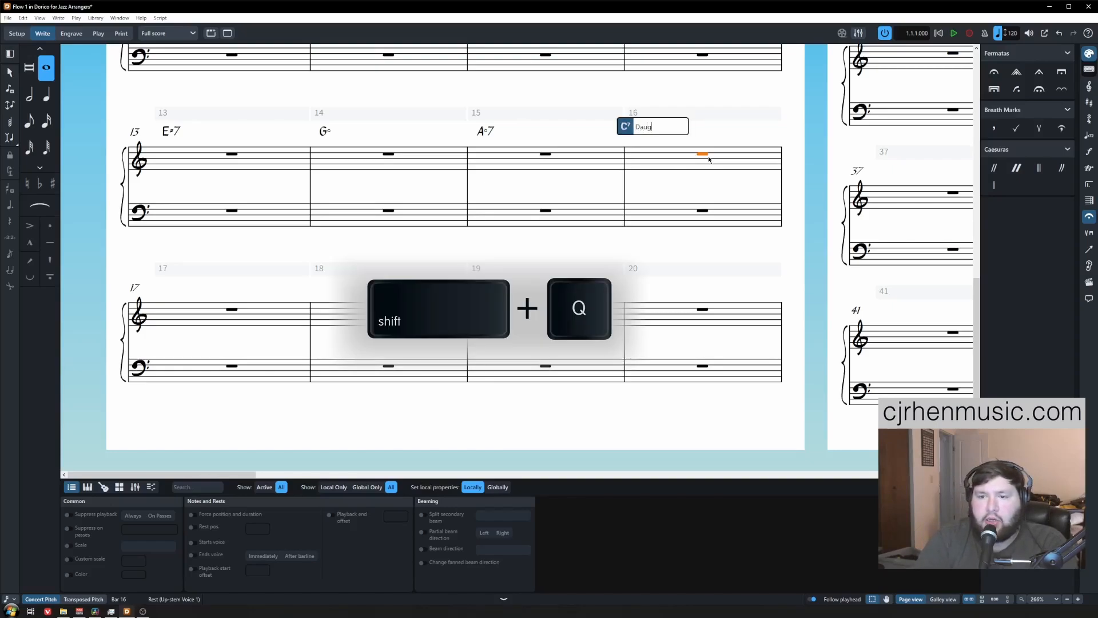
key(Return)
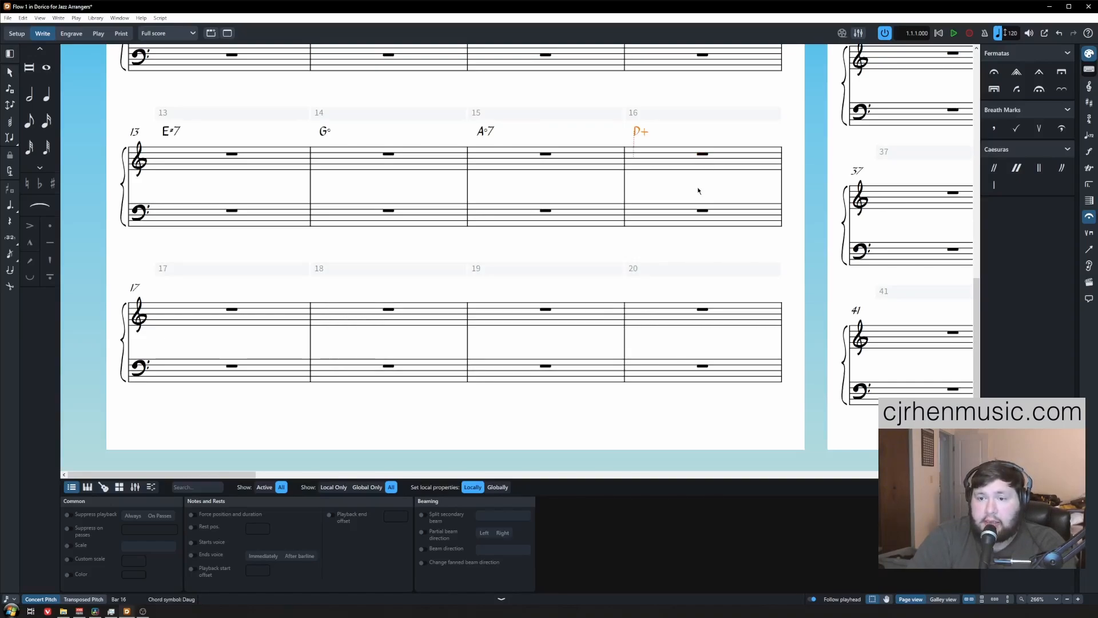
key(Escape)
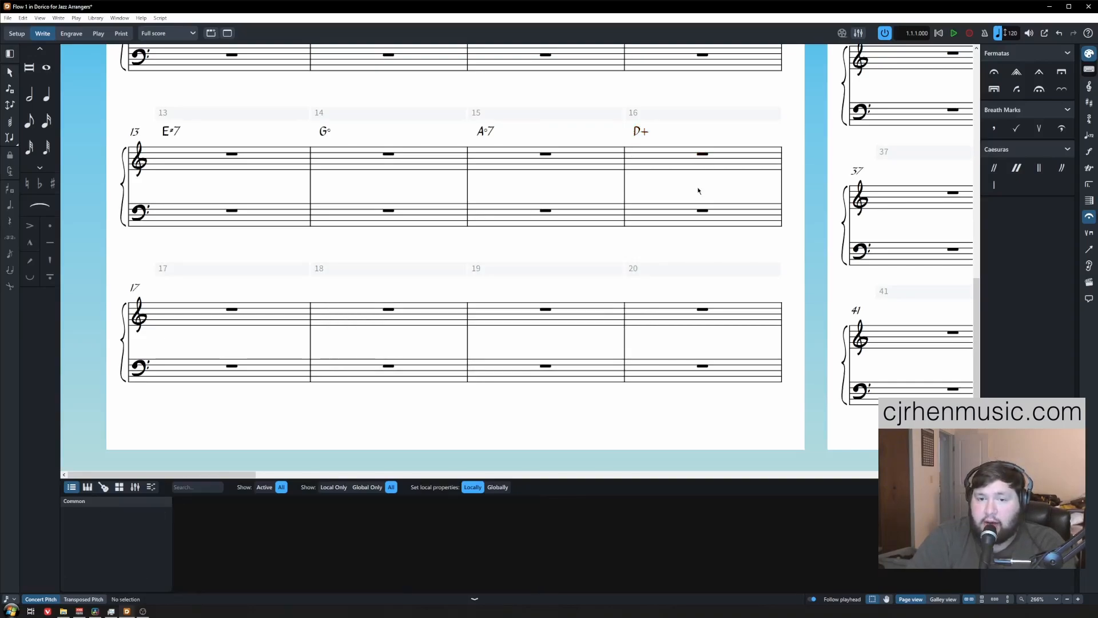
Step: Add a D augmented chord symbol at the start of bar 17, entered as D+, and clear the selection
click(235, 314)
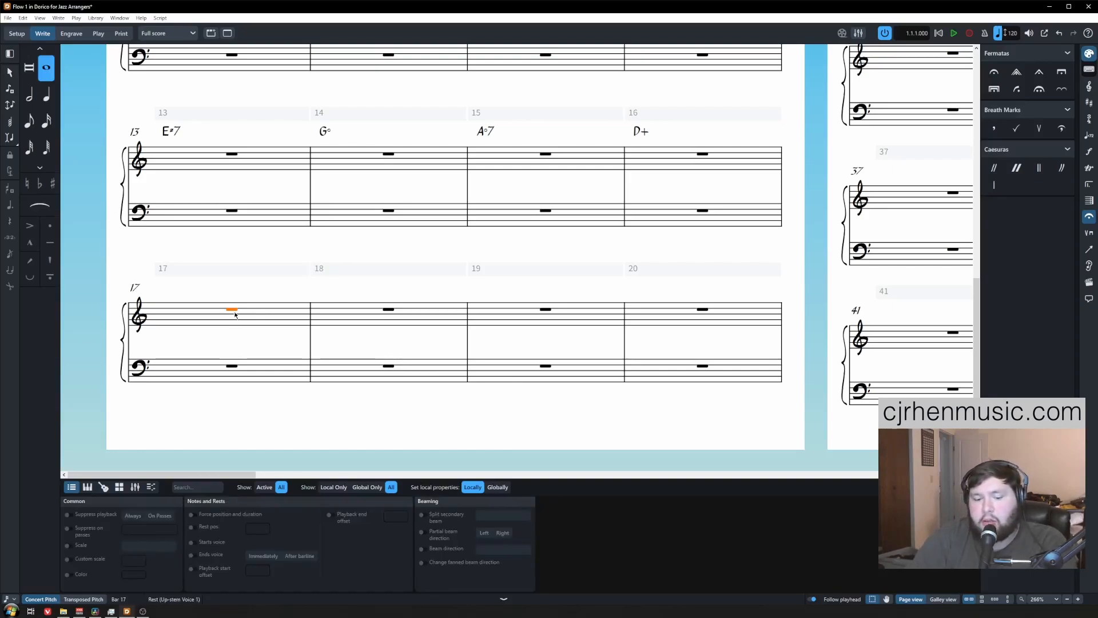
key(shift+q)
text(D+)
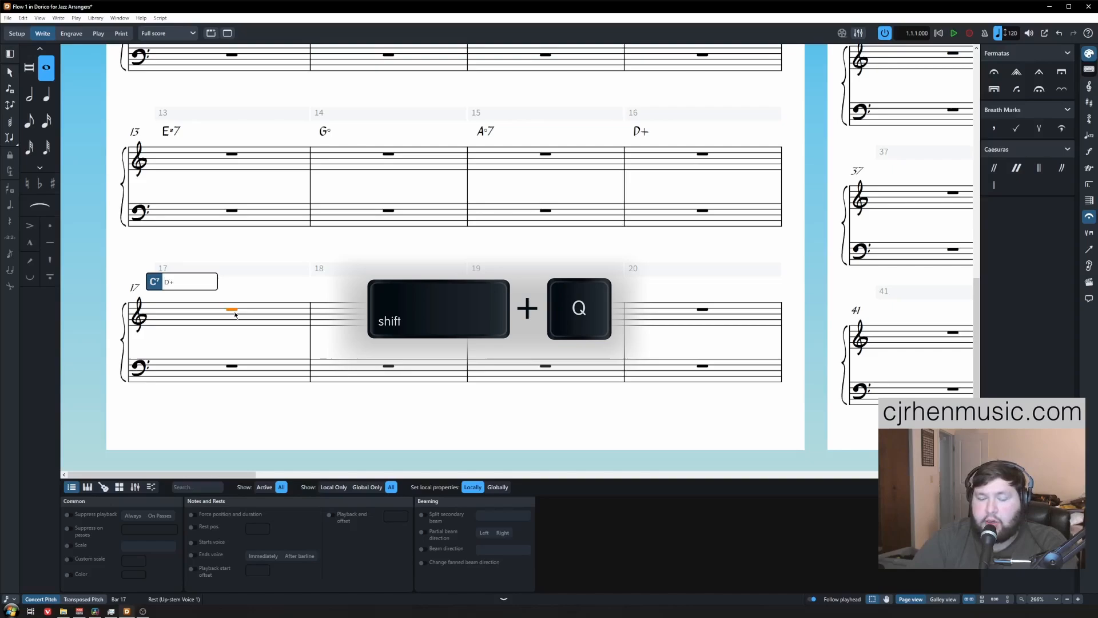
key(Return)
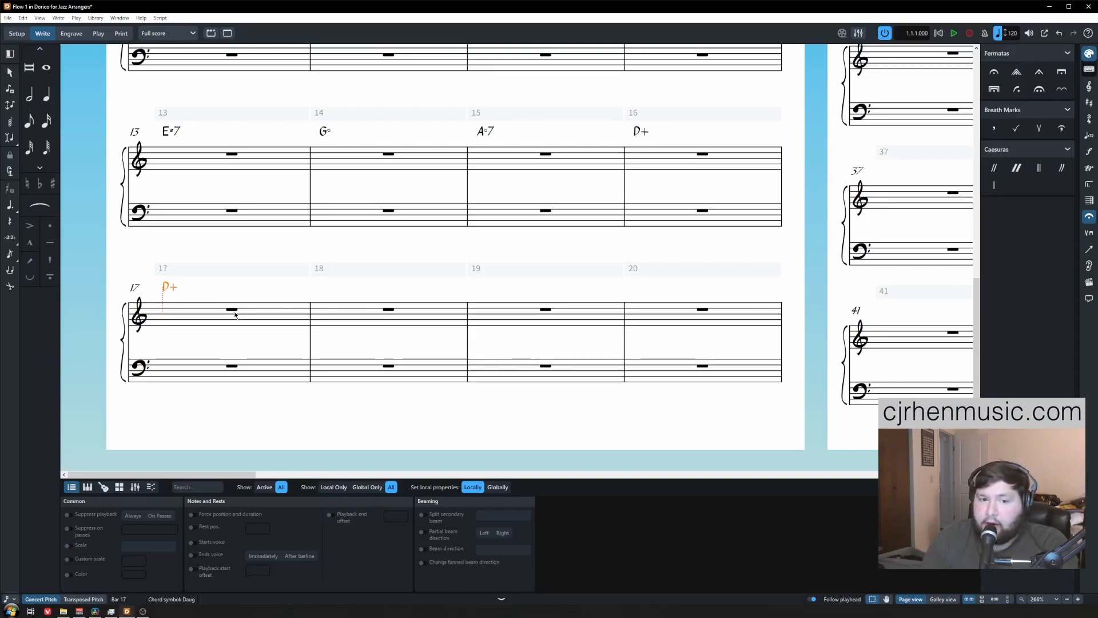
click(453, 246)
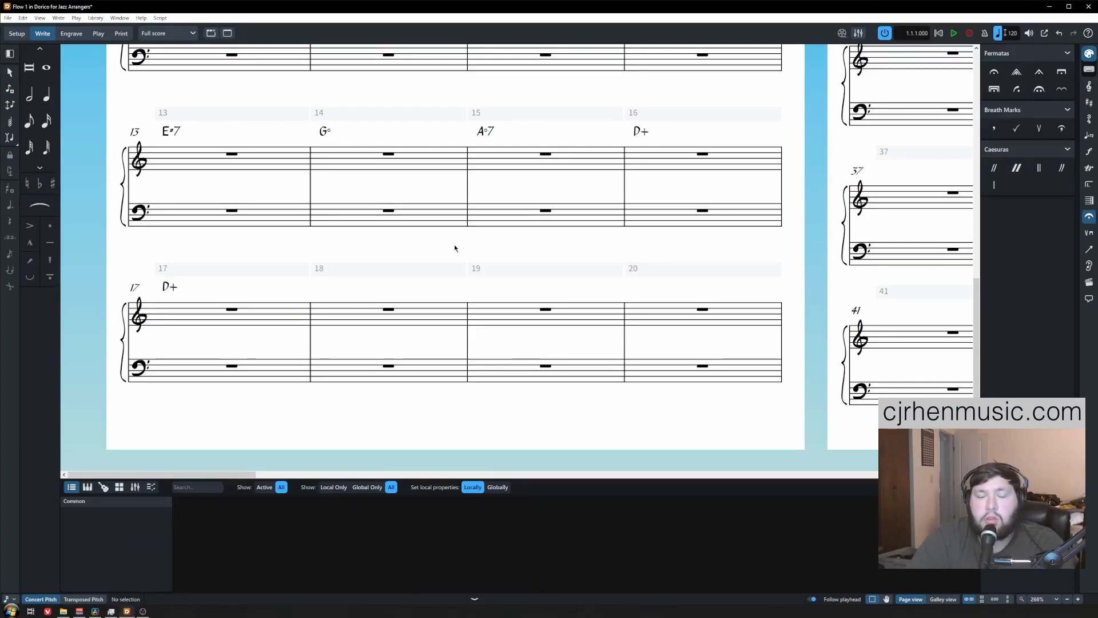
Step: Add a B-flat augmented seventh chord symbol at the start of bar 18, entered as Bbaug7, and clear the selection
click(389, 310)
key(shift+q)
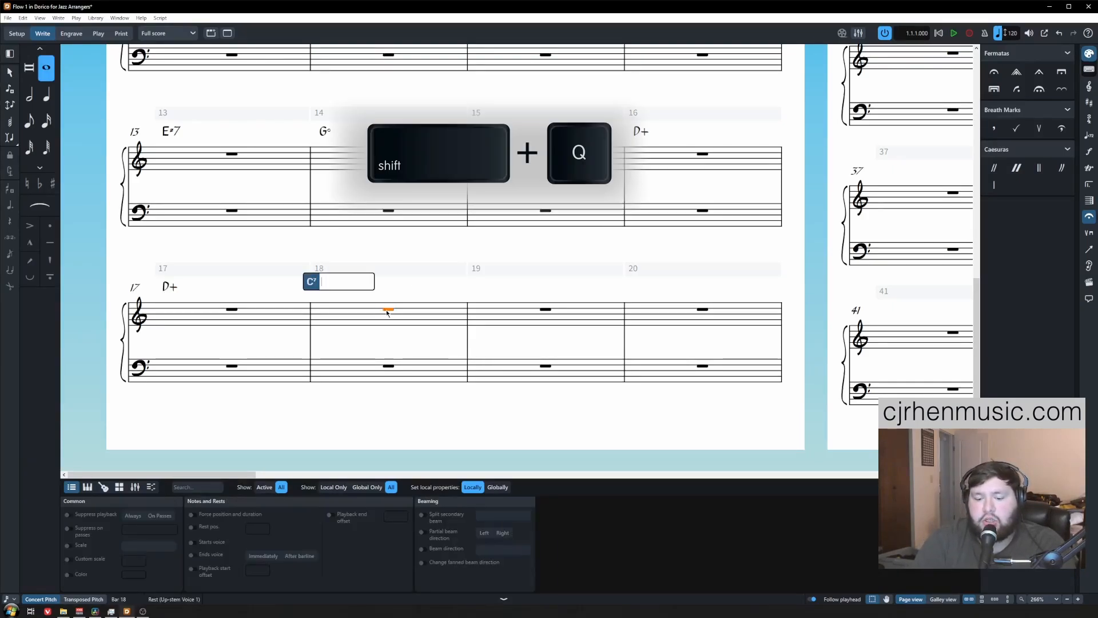
text(Bb)
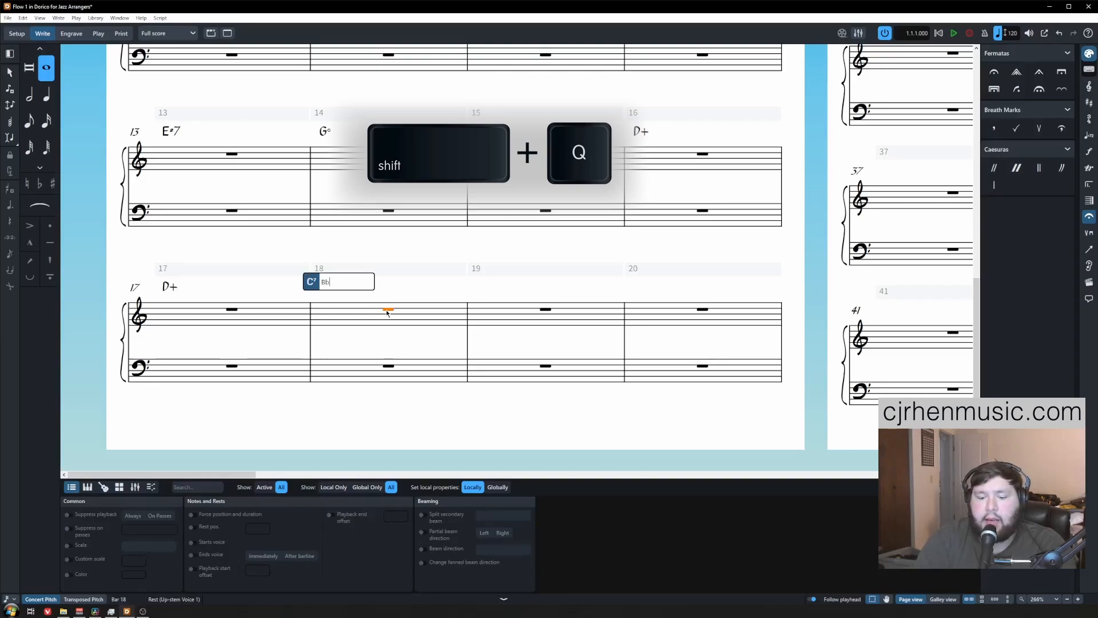
text(aug7)
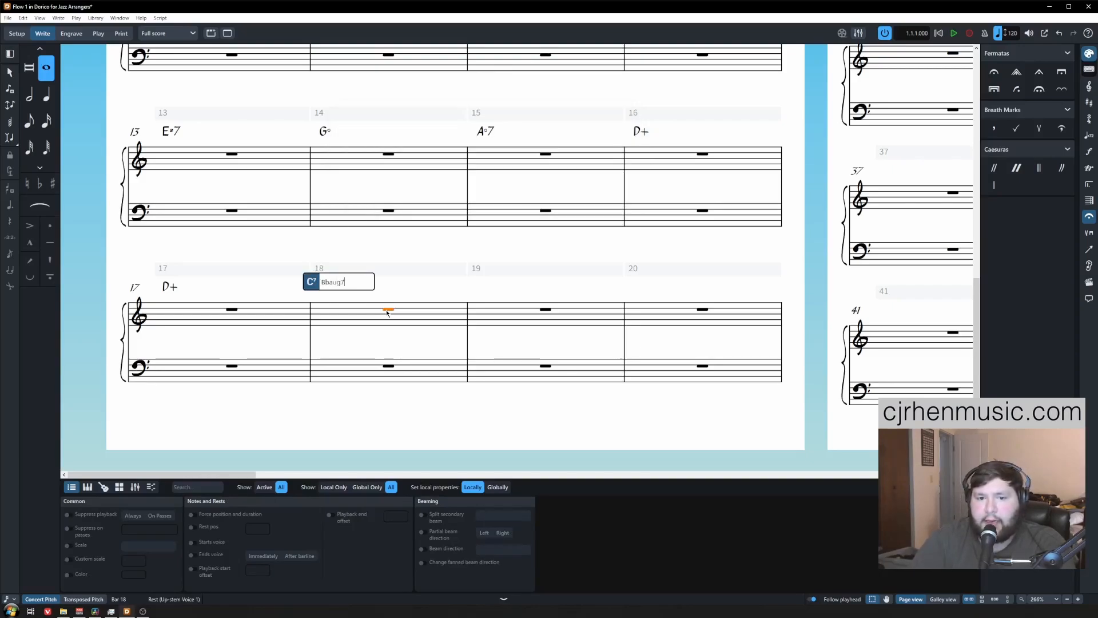
key(Return)
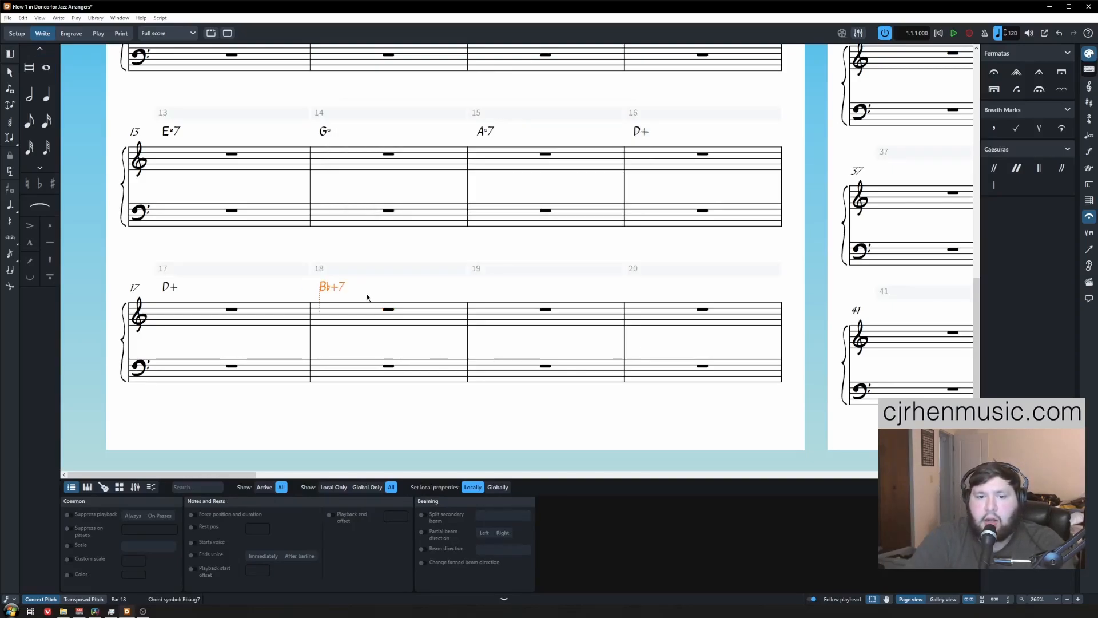
key(Escape)
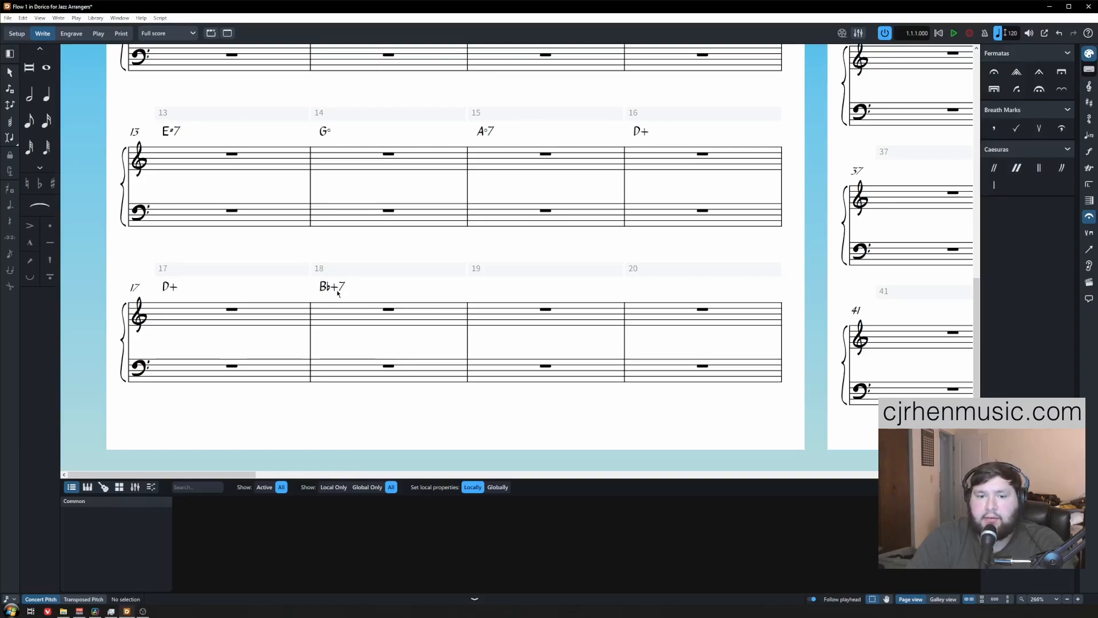
Step: Add a B-flat augmented major seventh chord symbol at the start of bar 19, entered as Bbaugmaj7, and clear the selection
click(545, 310)
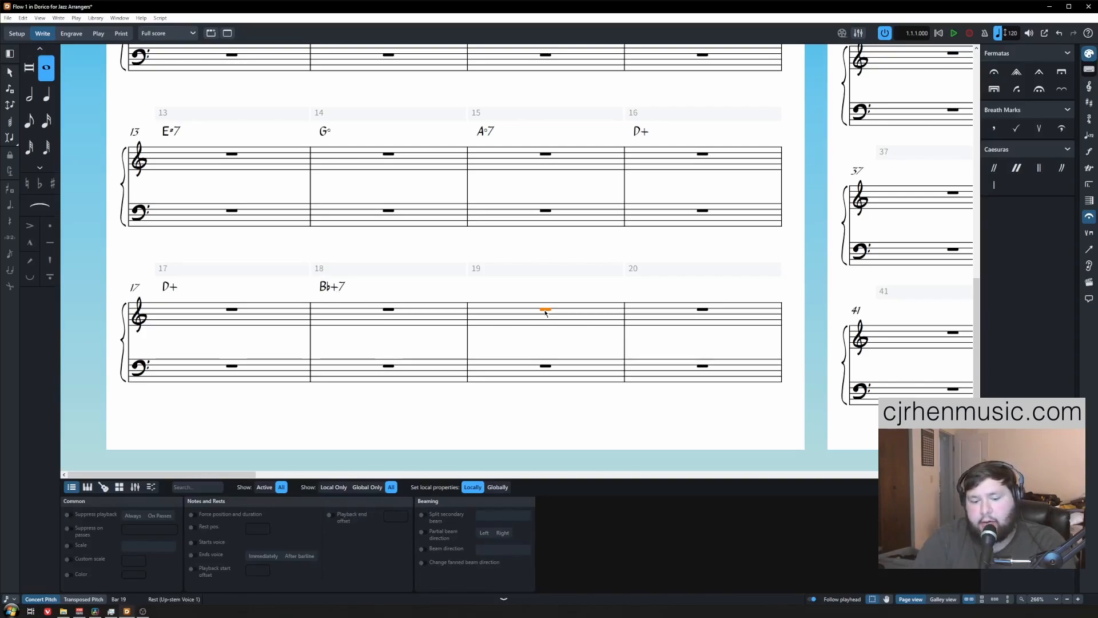
key(shift+q)
text(F)
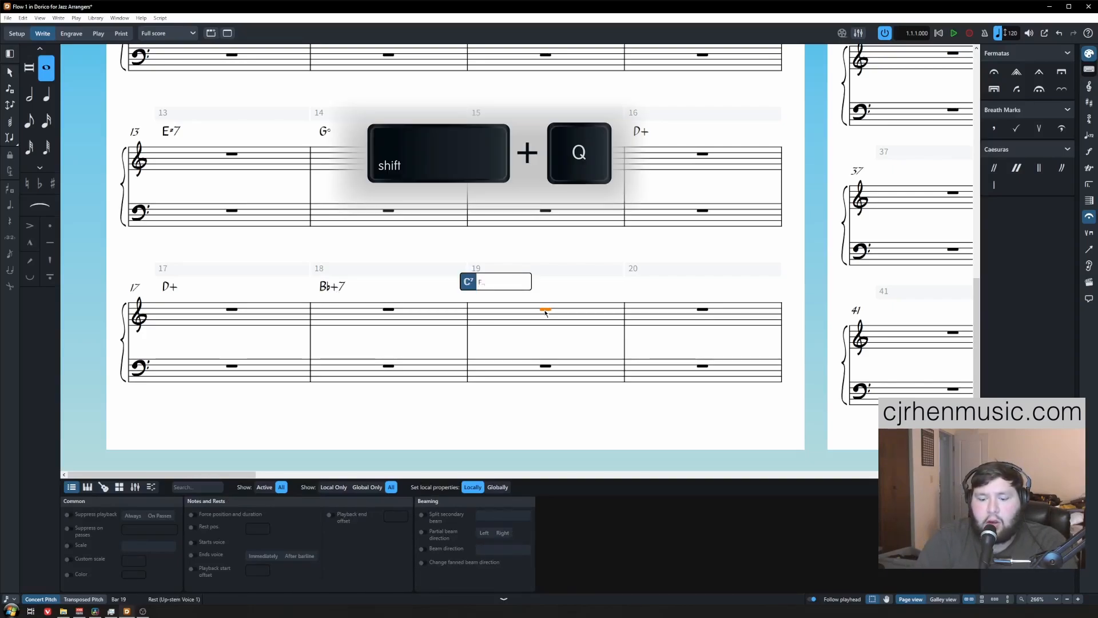
text(augmaj7)
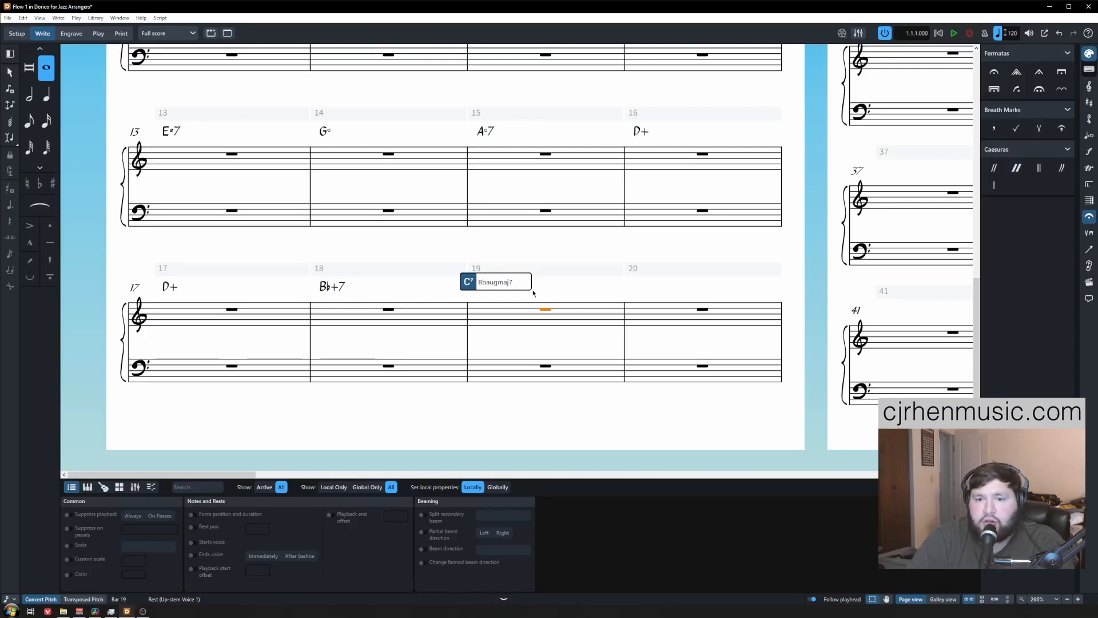
key(Return)
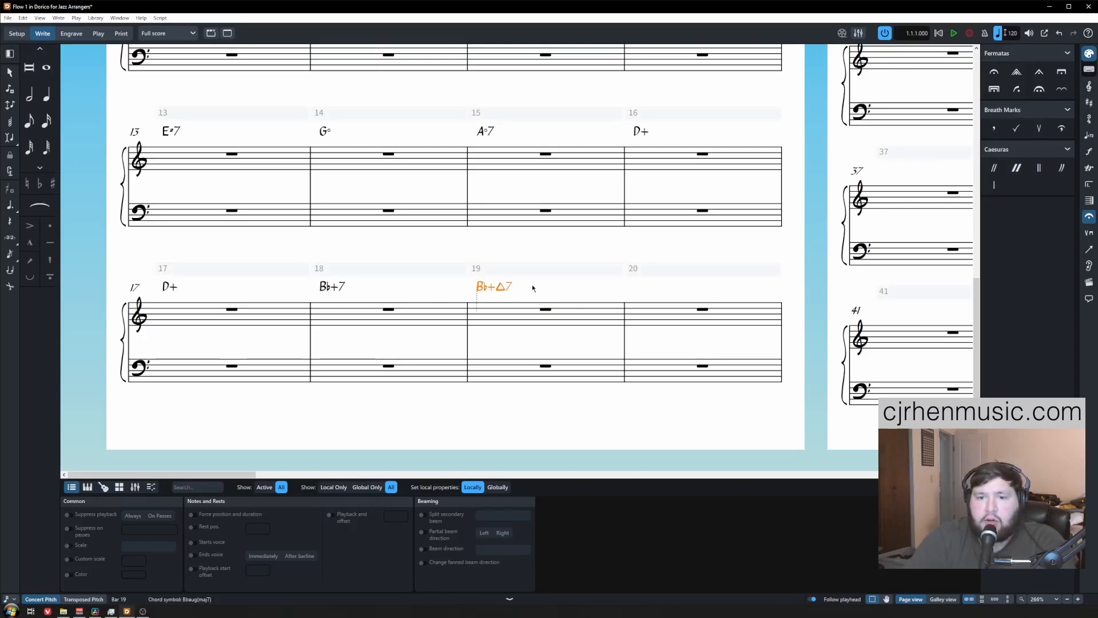
key(Escape)
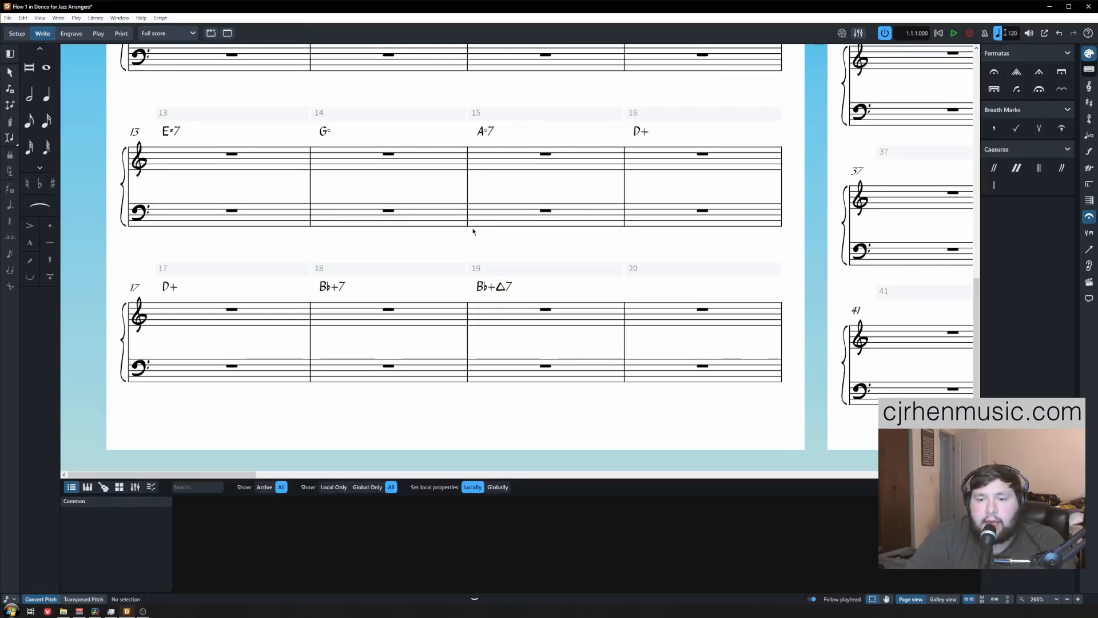
Step: Add a B minor-major seventh chord symbol at the start of bar 20, entered as Bminmaj7, and clear the selection
click(707, 312)
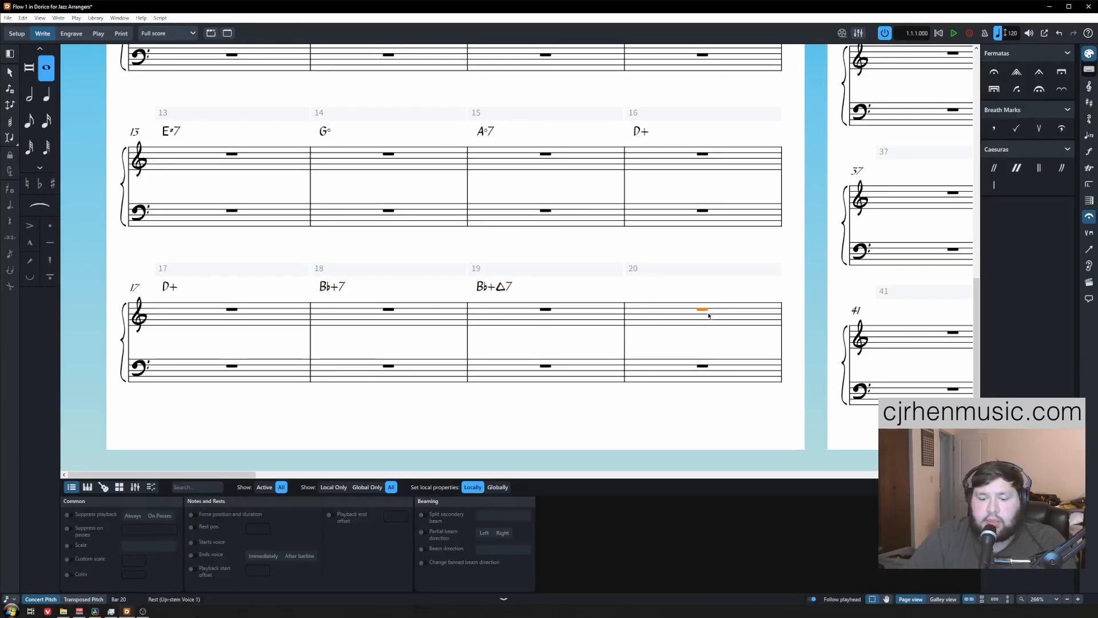
key(shift+q)
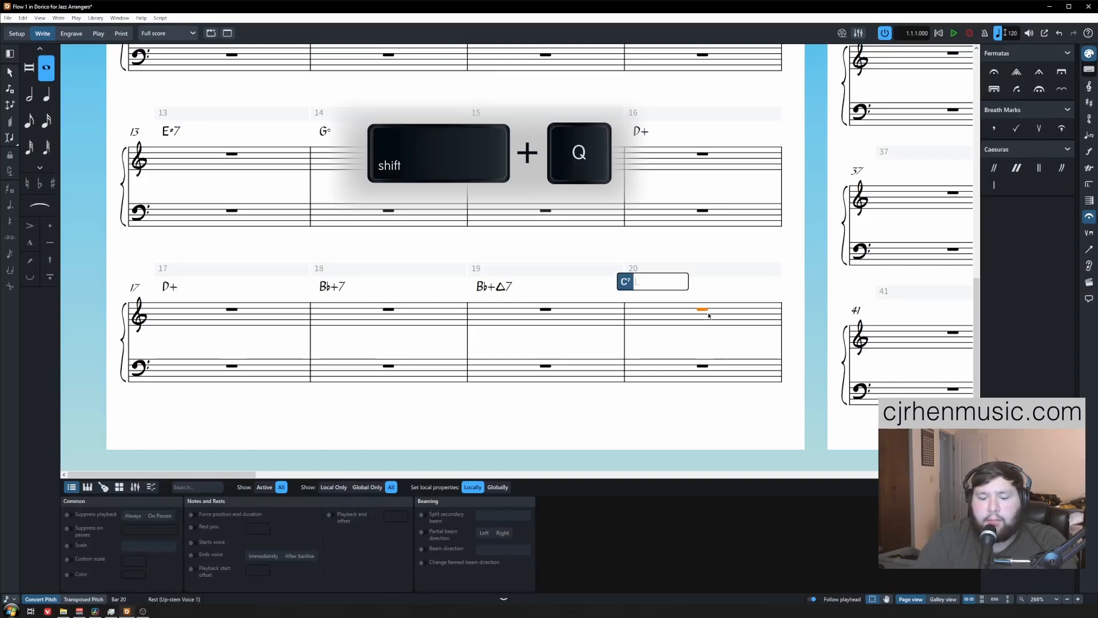
text(Bminmaj)
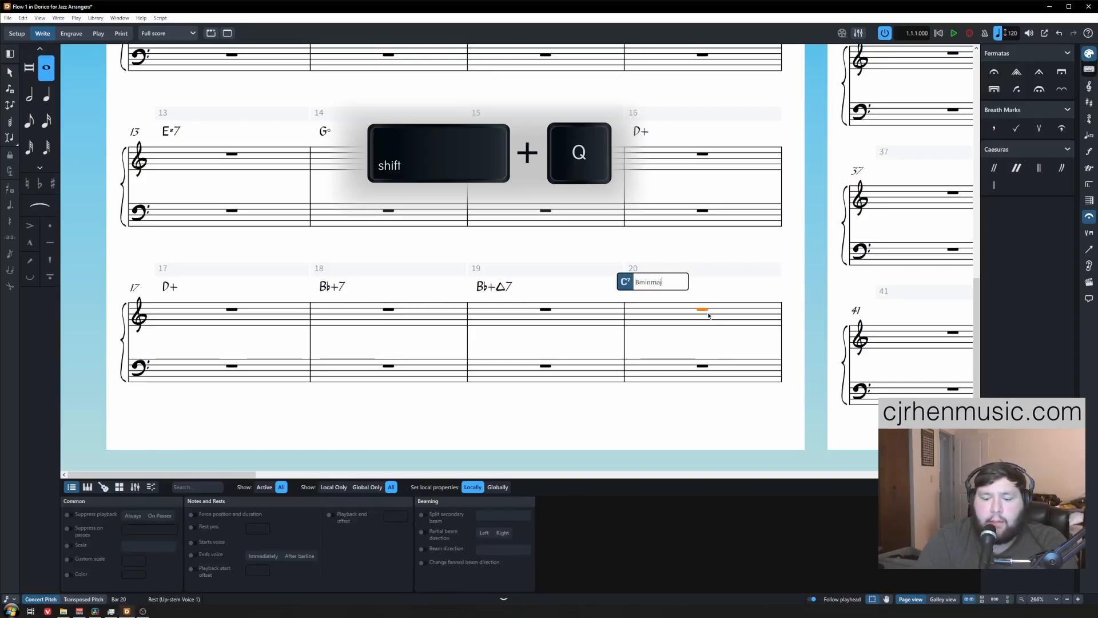
text(7)
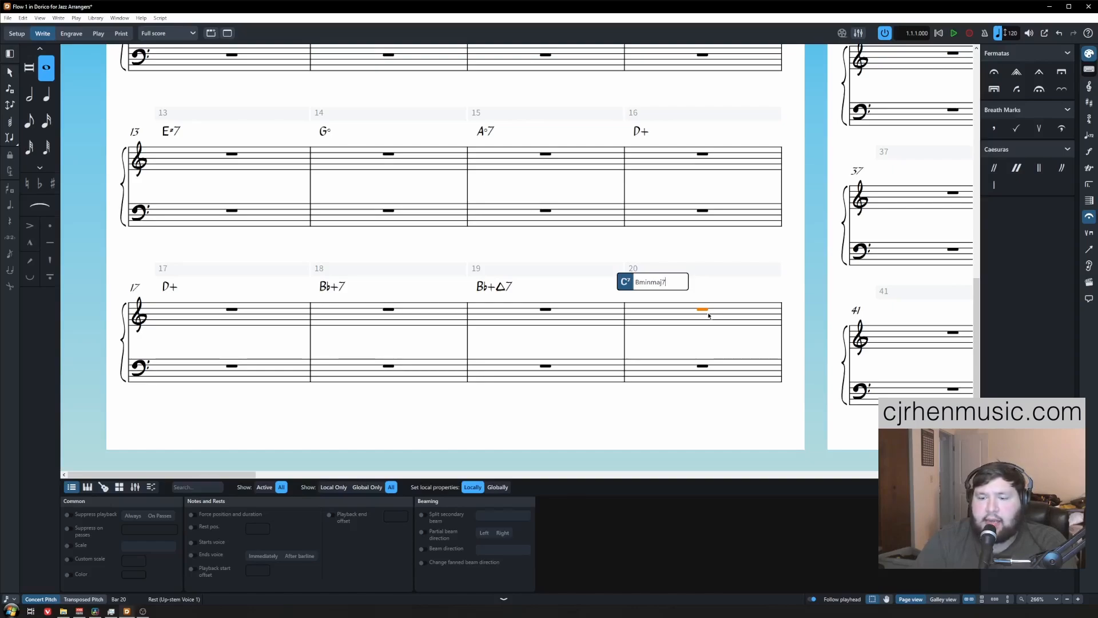
key(Return)
key(Escape)
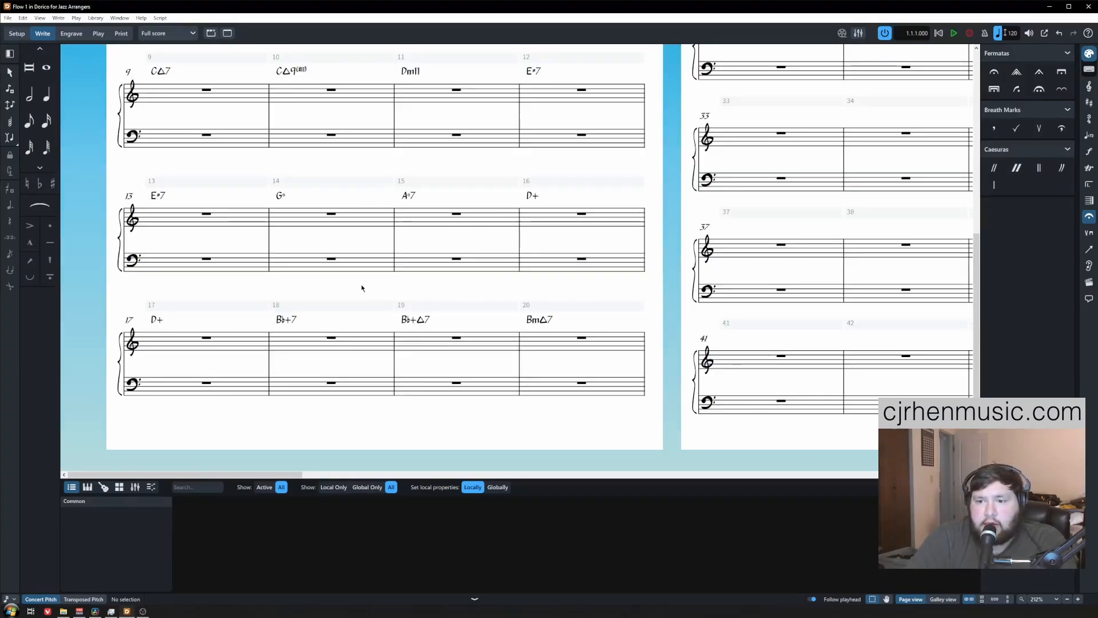
Step: Add a Csus4 chord symbol at the start of bar 21 on page 2 and clear the selection
scroll(343, 284, right, 5)
scroll(465, 305, up, 5)
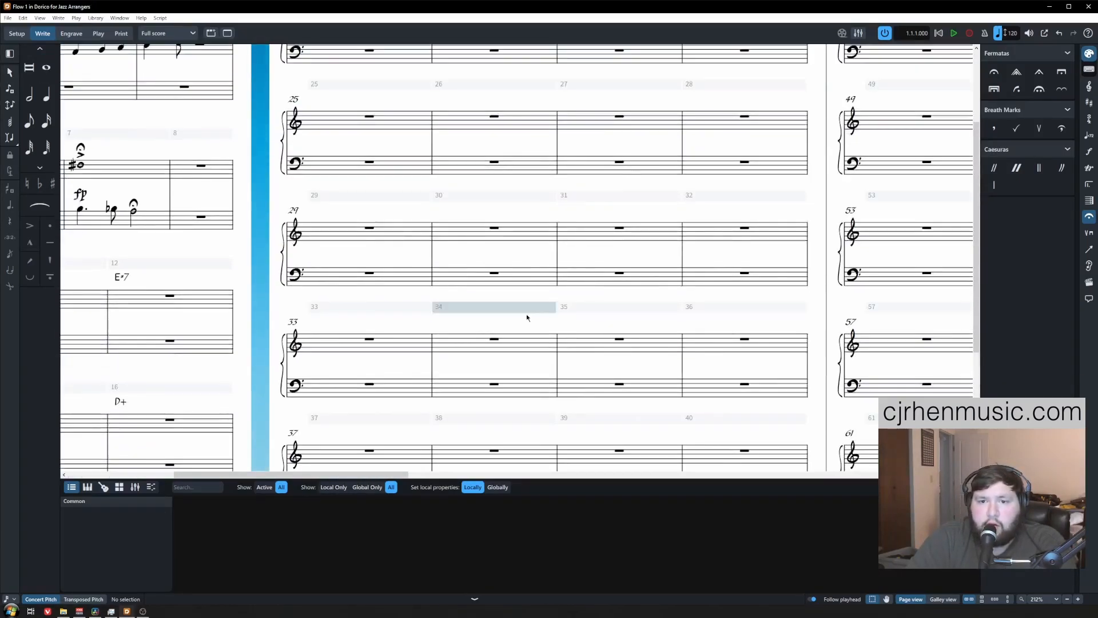
scroll(420, 324, up, 3)
click(304, 81)
scroll(337, 206, up, 2)
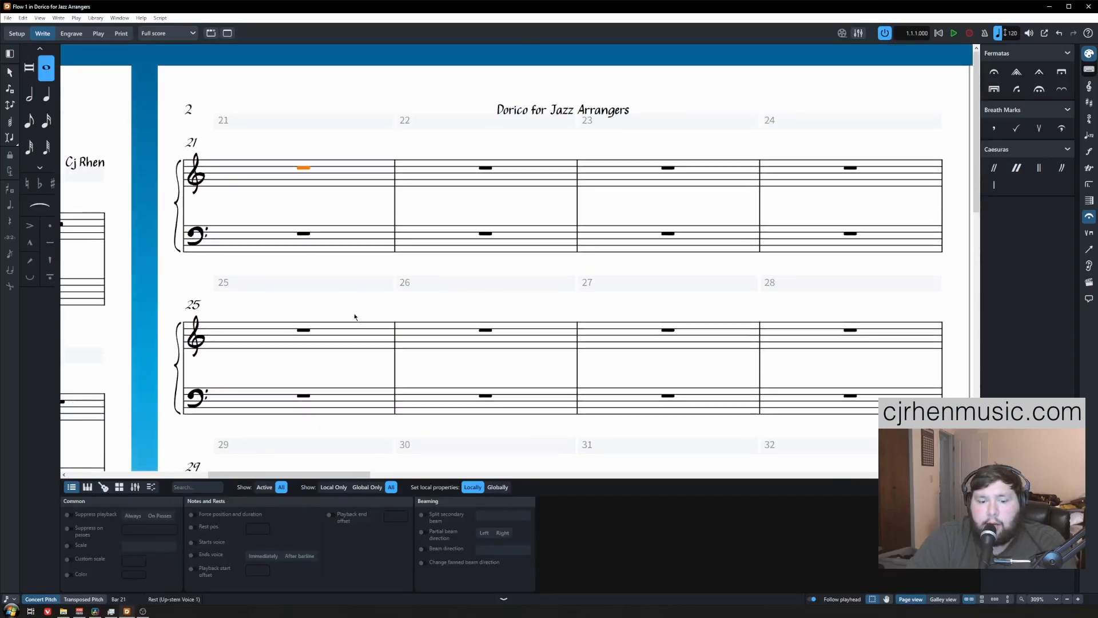
key(shift+q)
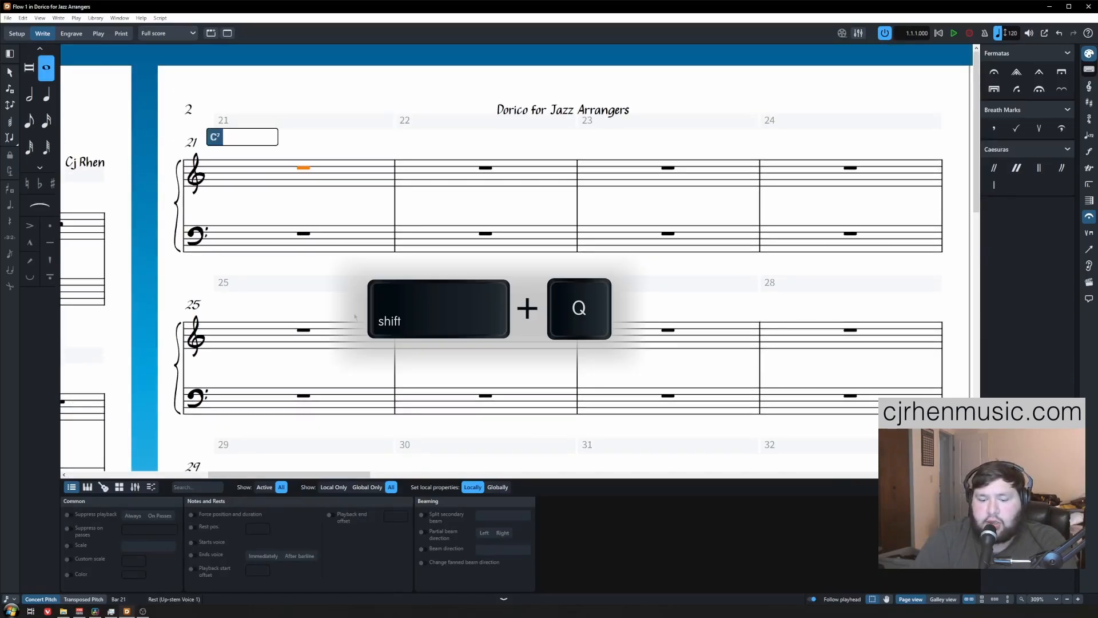
text(csus4)
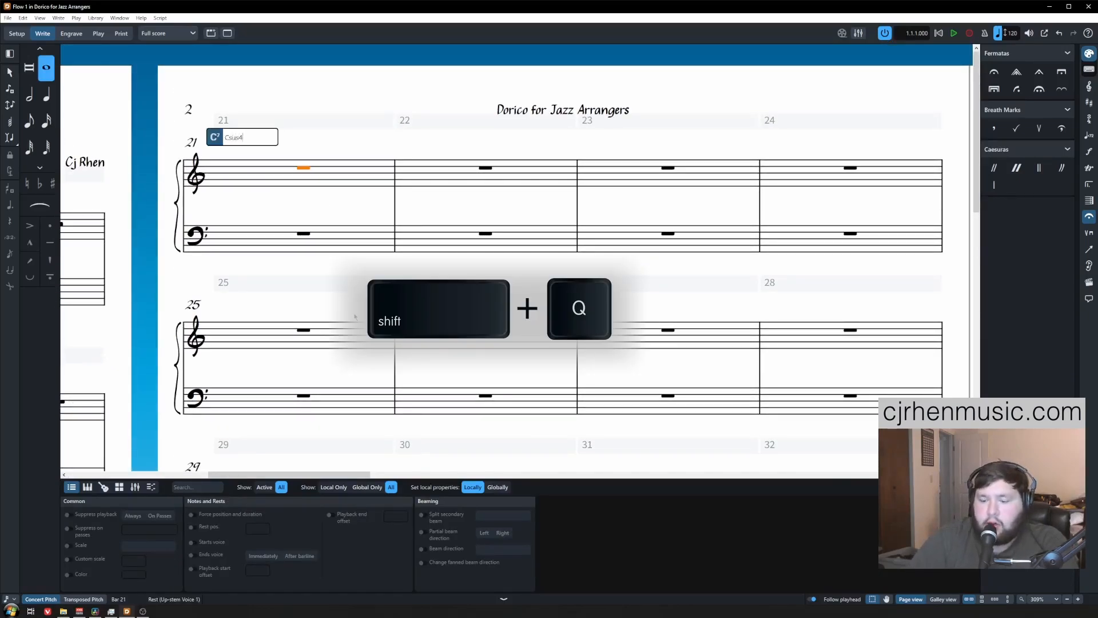
key(Return)
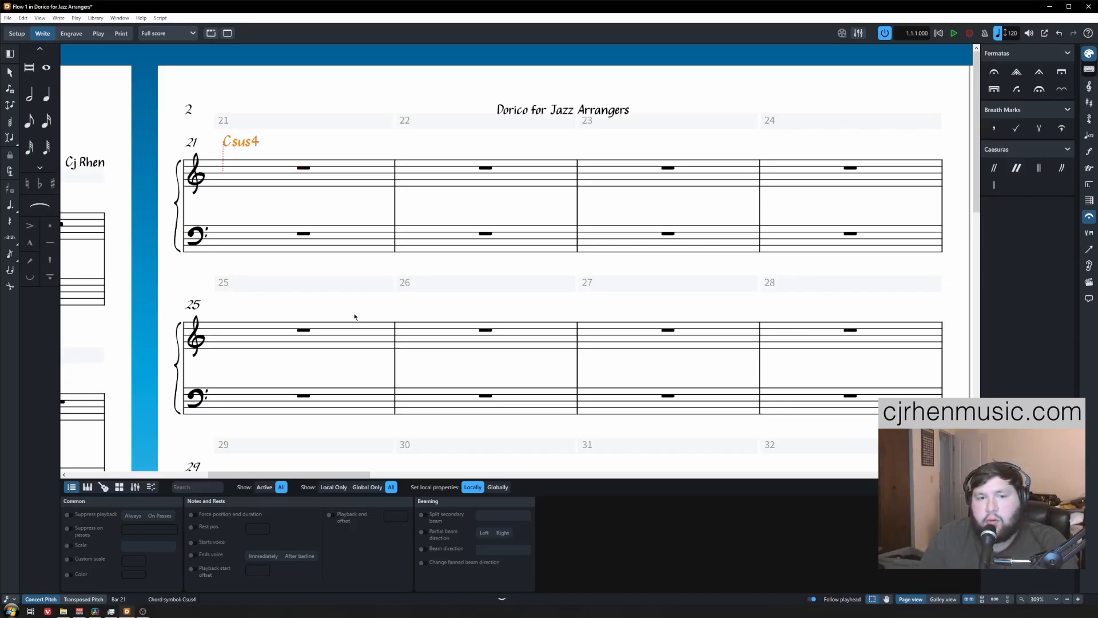
key(Escape)
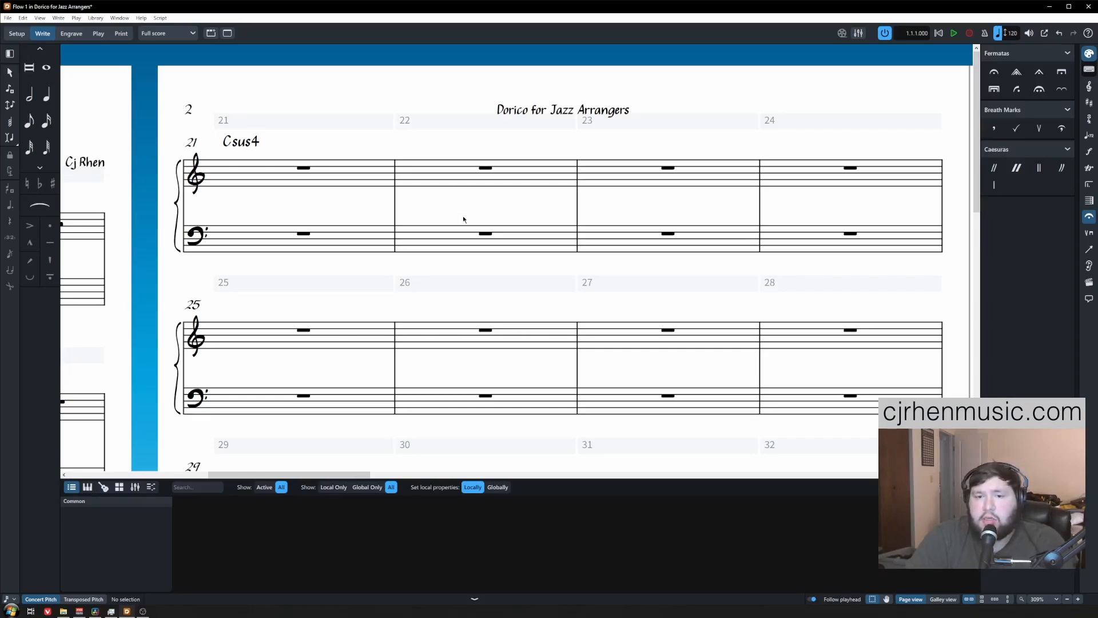
Step: Add an F minor seventh over B-flat slash chord at the start of bar 22, entered as Fmin7/Bb, and clear the selection
click(464, 219)
click(485, 168)
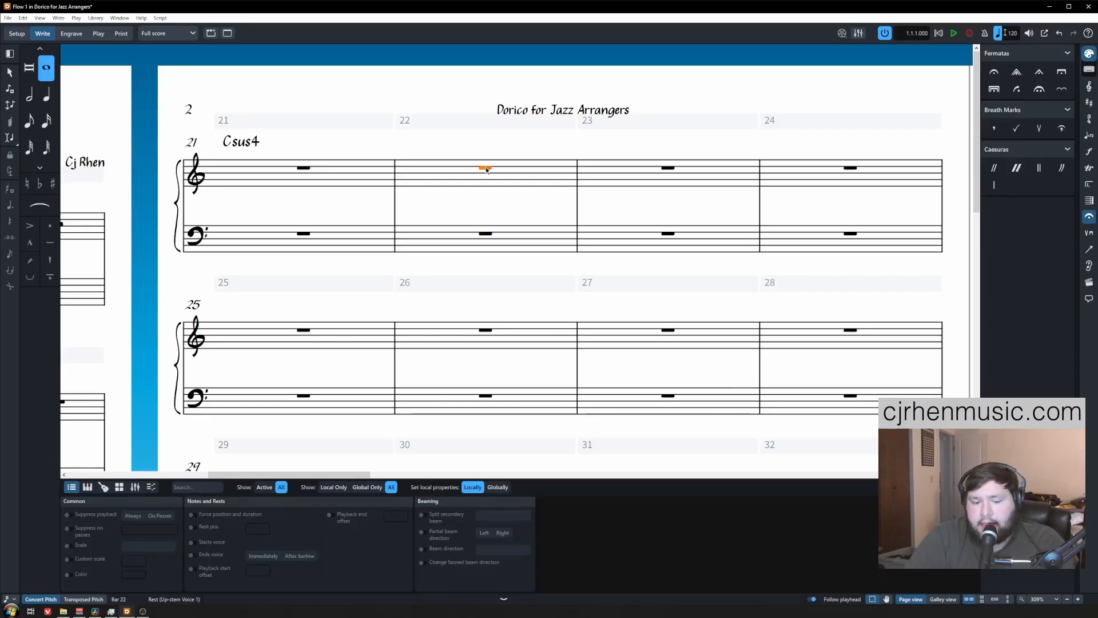
key(shift+q)
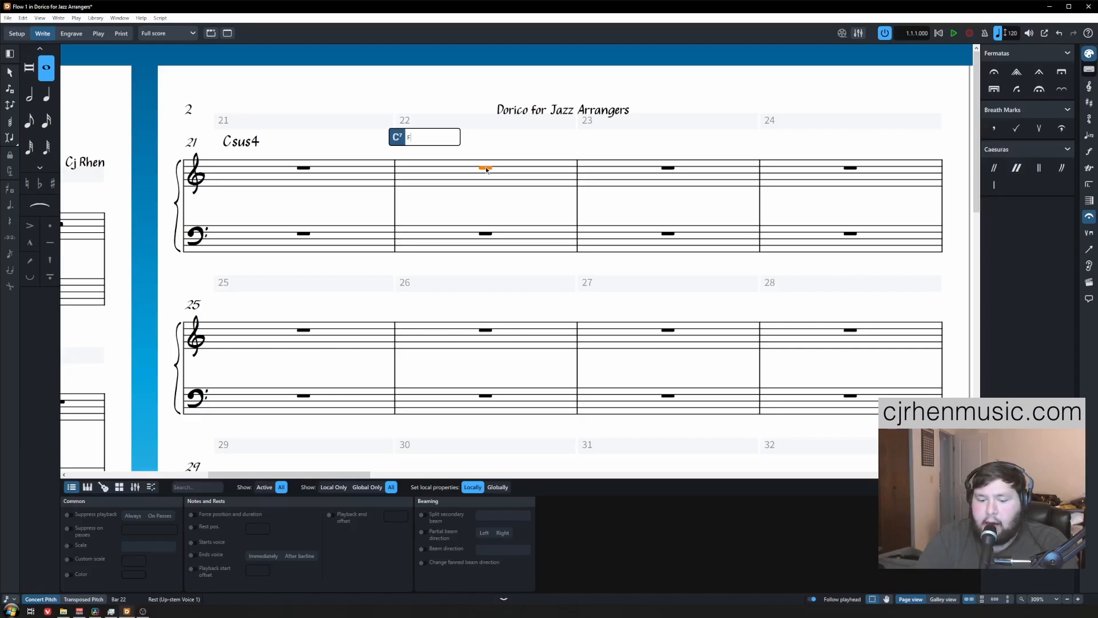
text(min7/)
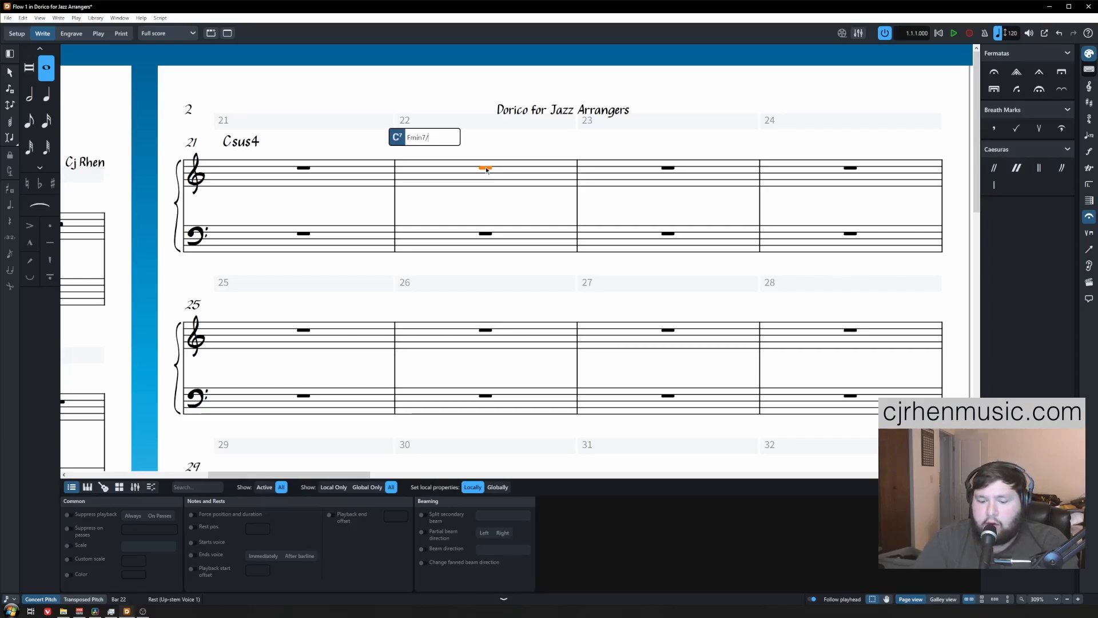
text(Bb)
key(Return)
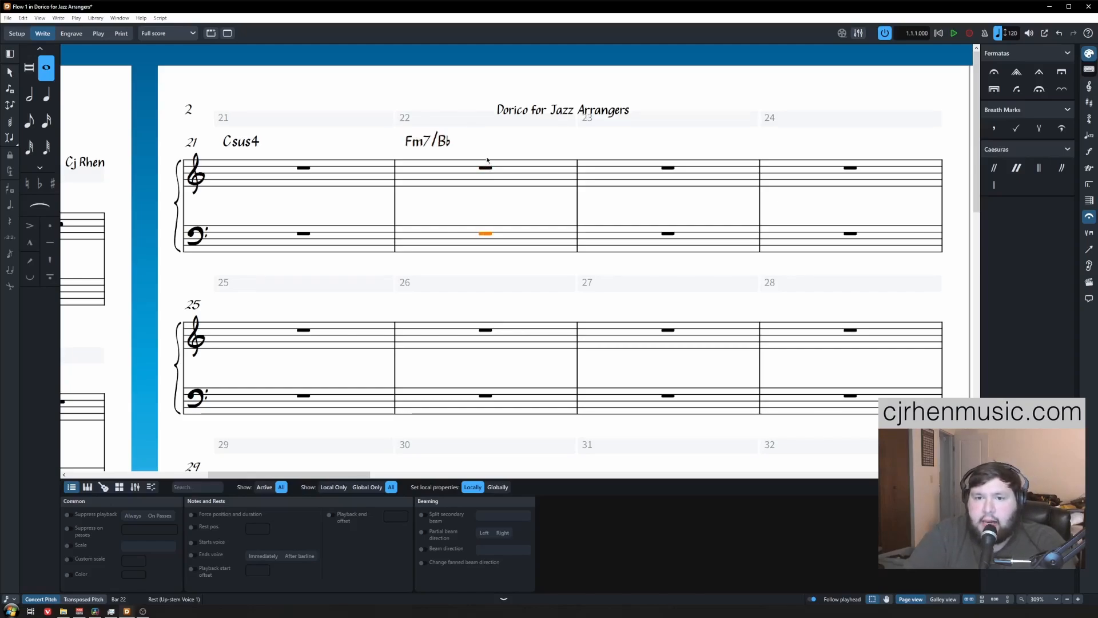
key(Escape)
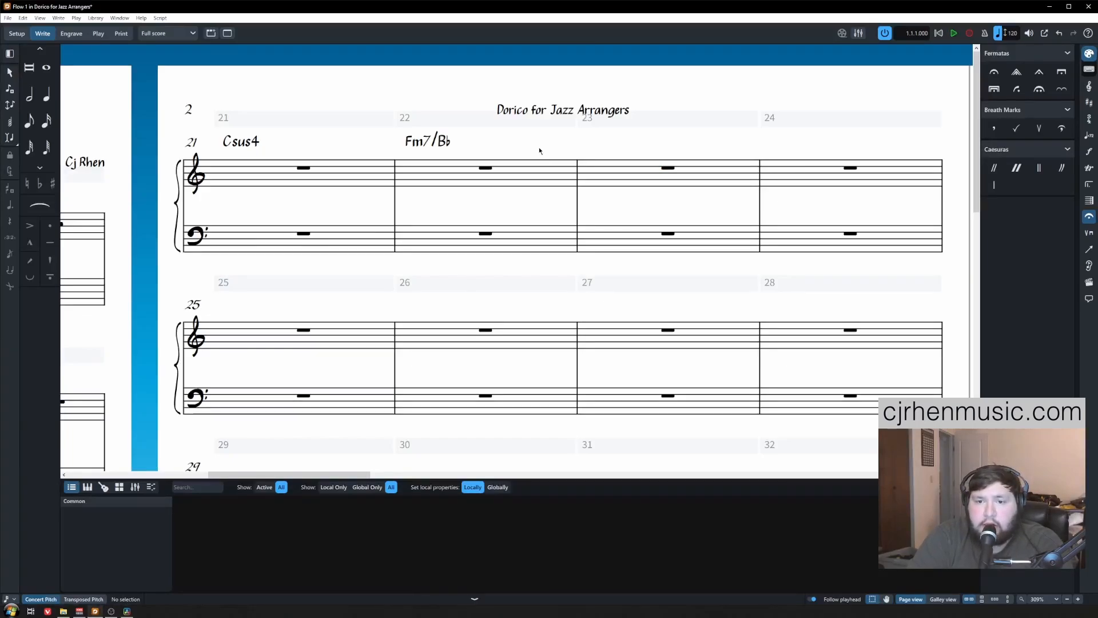
Step: Add a G7 chord symbol at the start of bar 23 and clear the selection
click(672, 169)
key(shift+q)
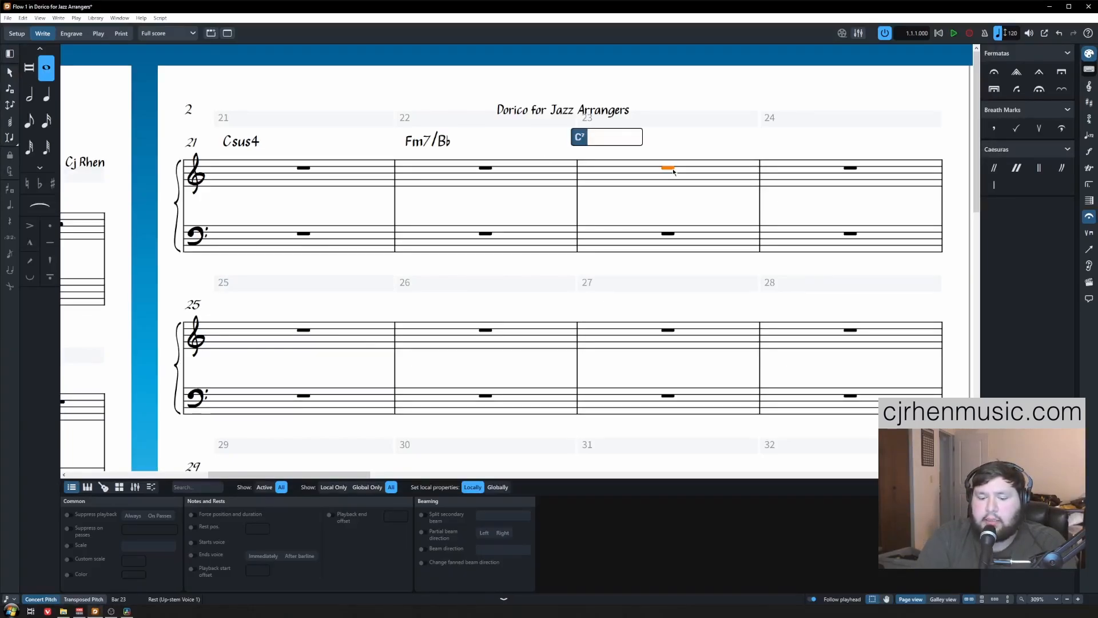
text(G7)
key(Return)
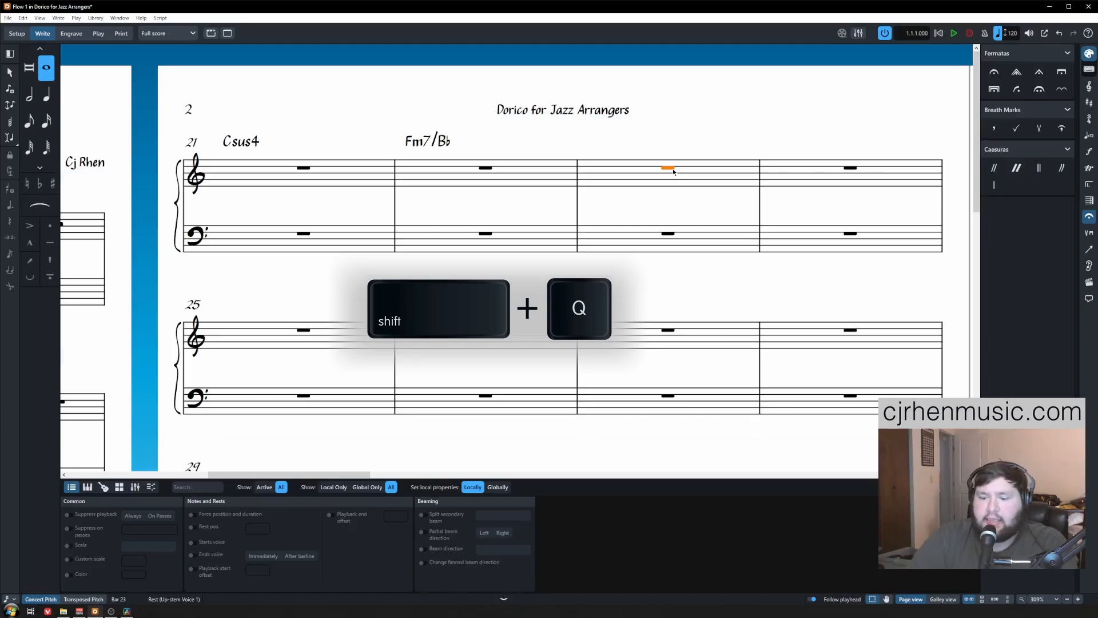
key(Escape)
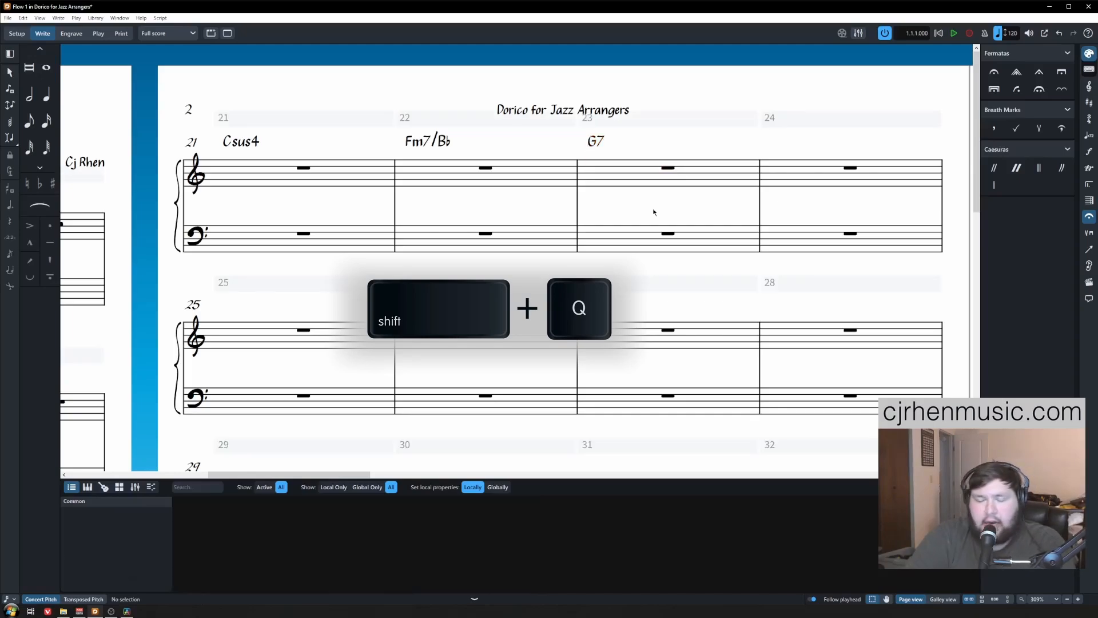
Step: Add an E13 sharp-eleven chord symbol at the start of bar 24, entered as E13#11, and clear the selection
click(851, 169)
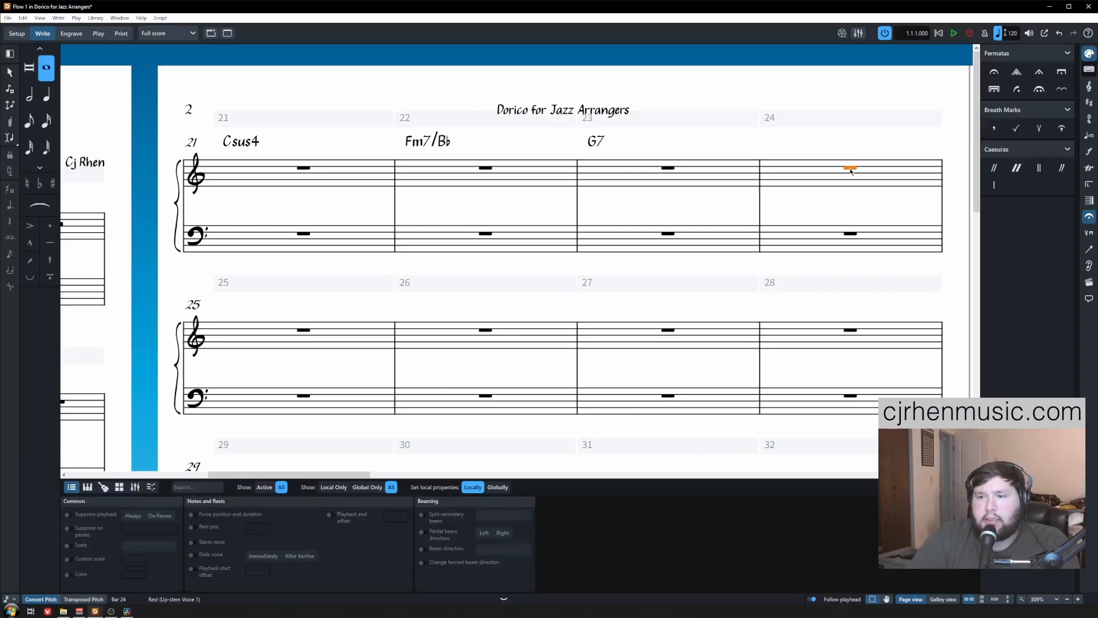
key(shift+q)
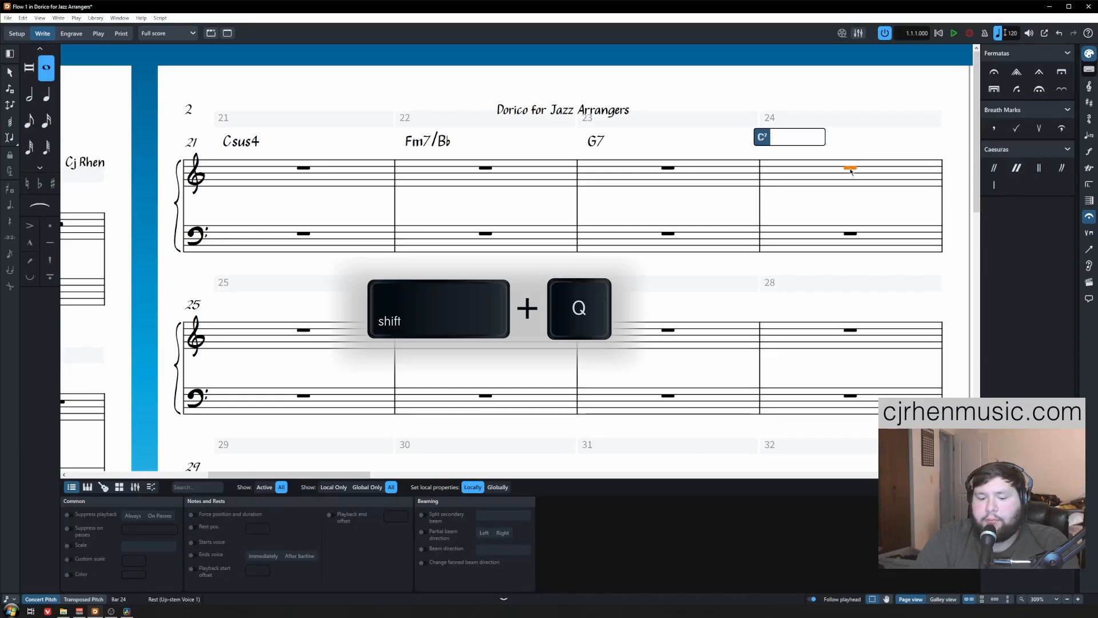
text(E13#11)
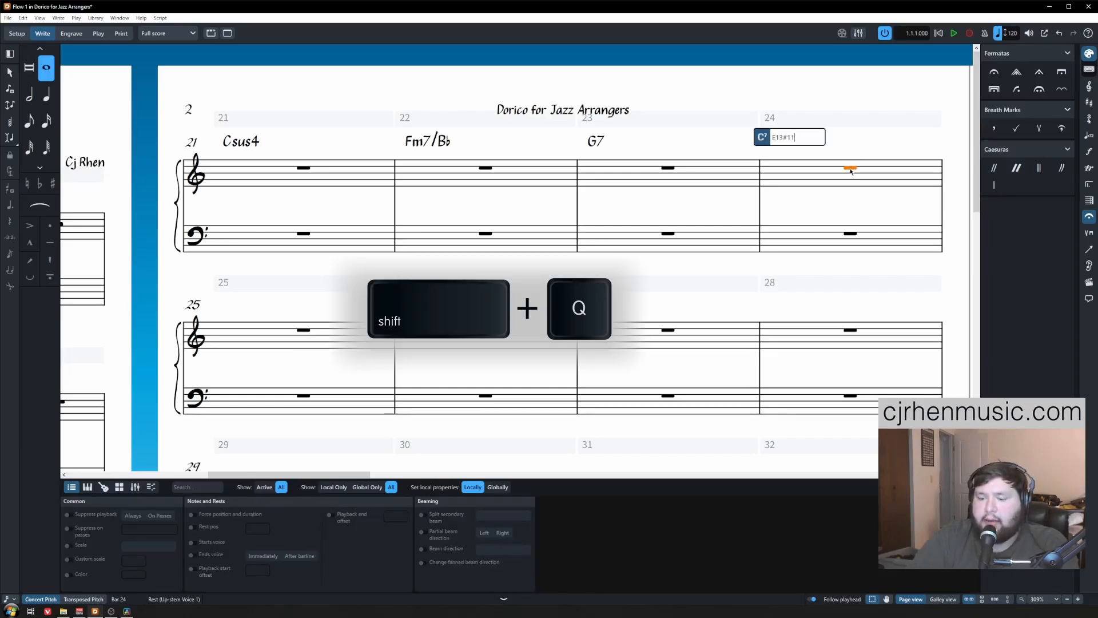
key(Return)
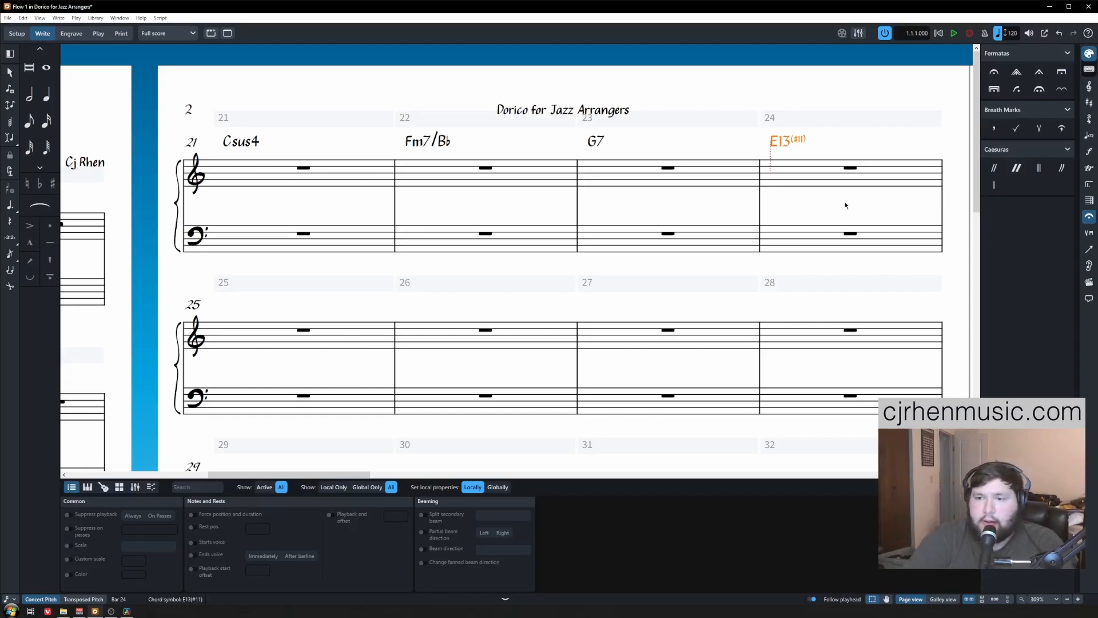
key(Escape)
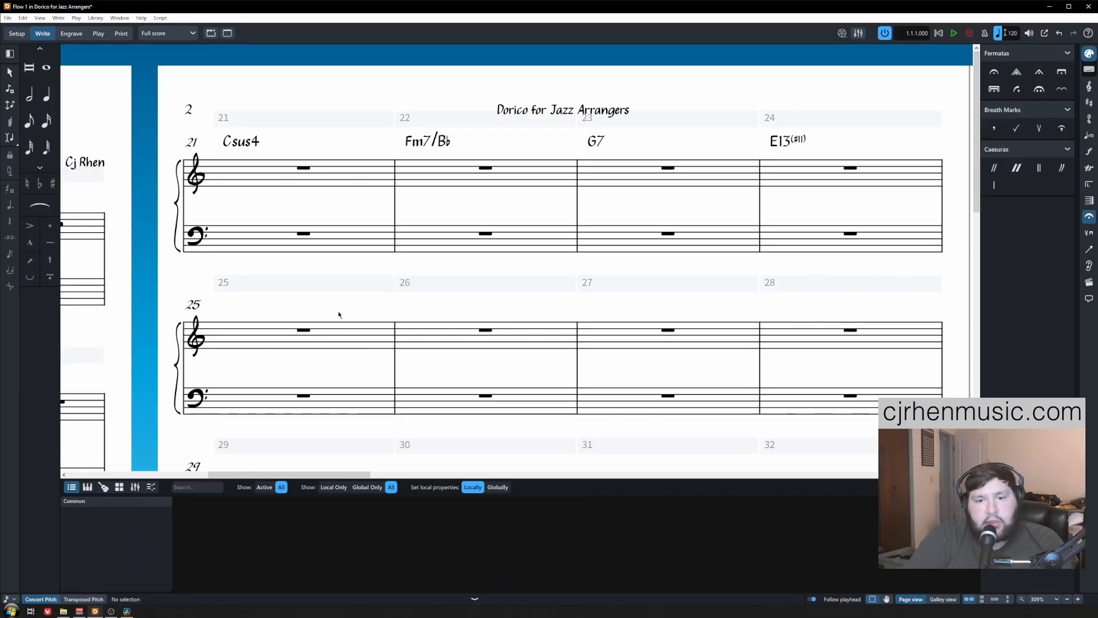
Step: Add an F-sharp seventh chord symbol with flat 9, sharp 9 and flat 13 at the start of bar 25, entered as F#7b9#9b13
click(303, 331)
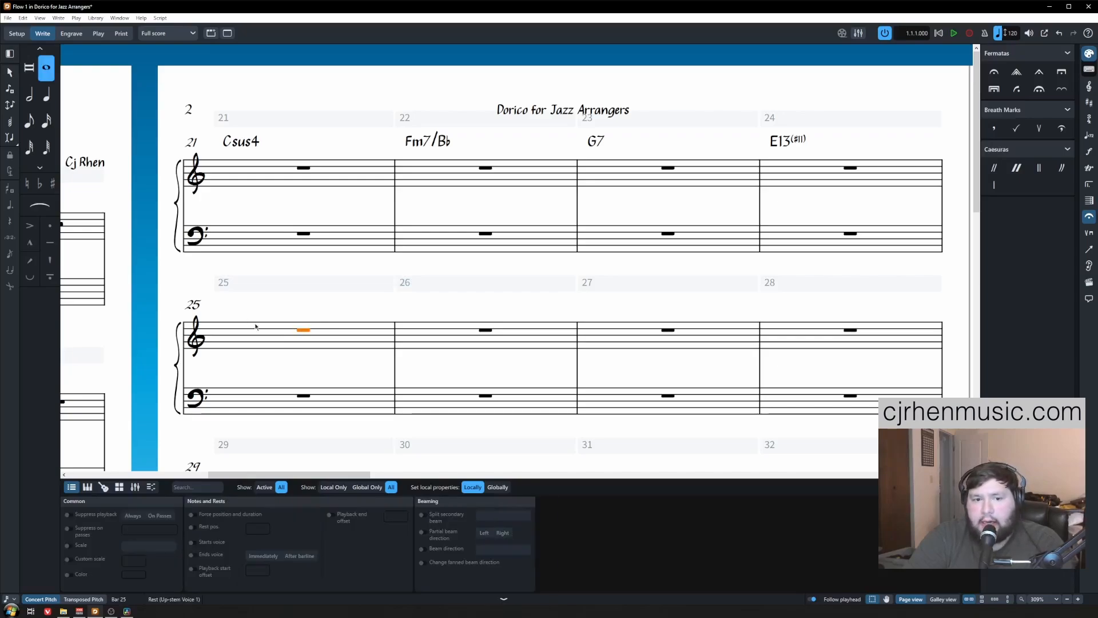
key(shift+q)
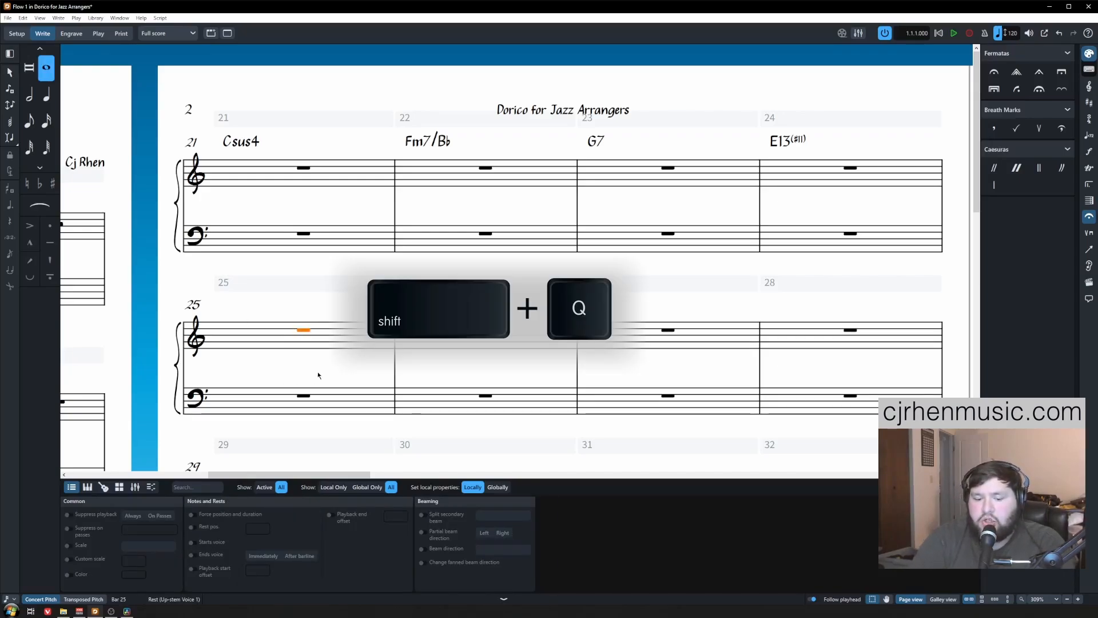
text(F#)
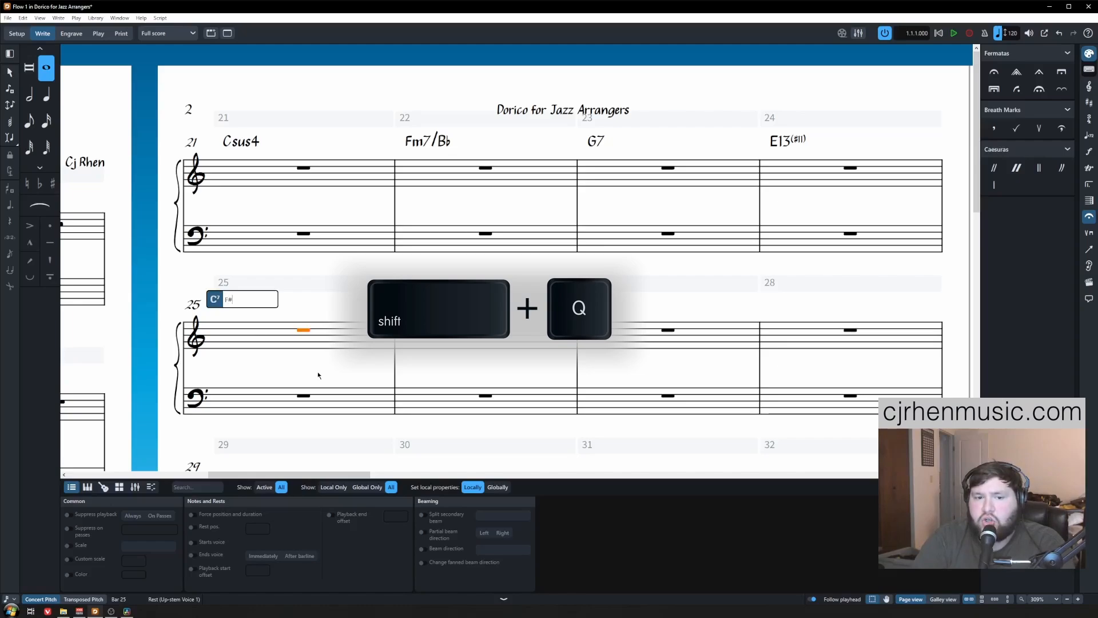
text(7b9)
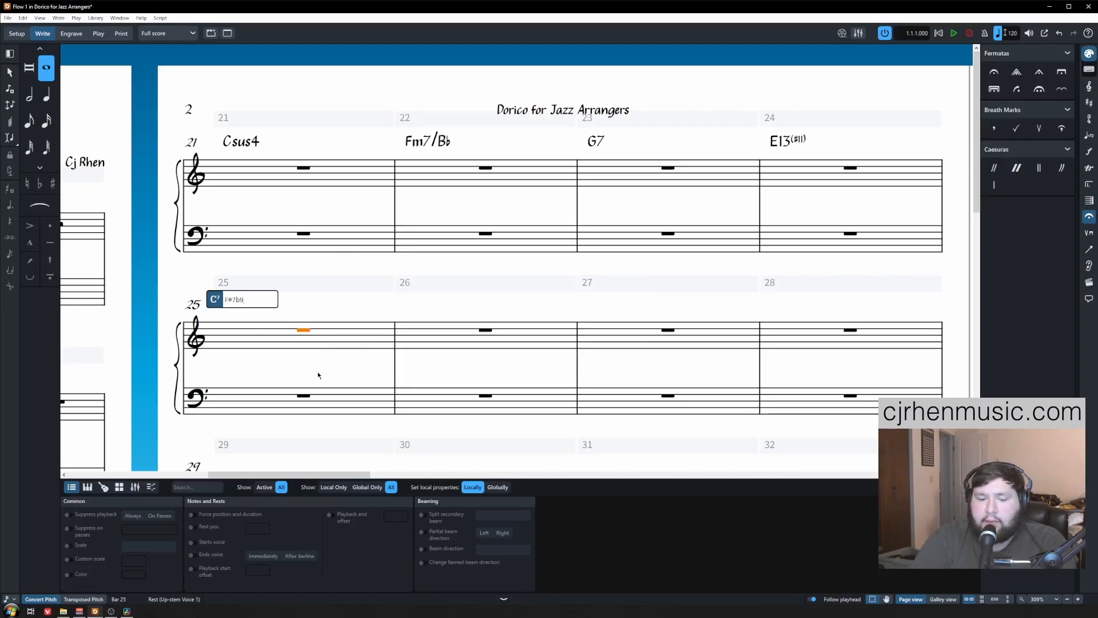
text(#9b13)
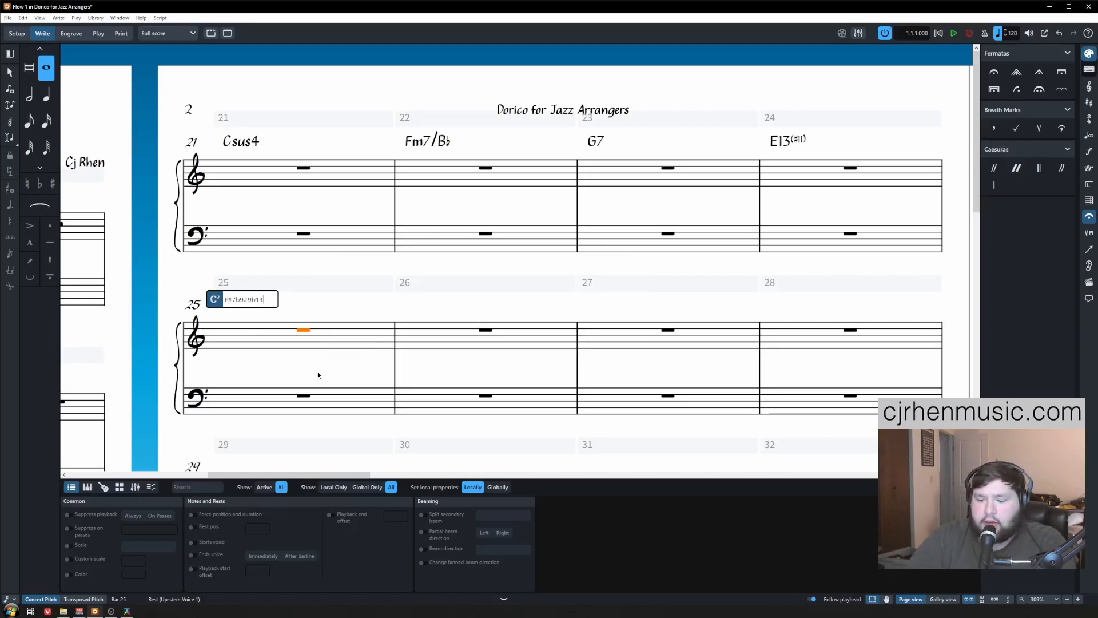
key(Return)
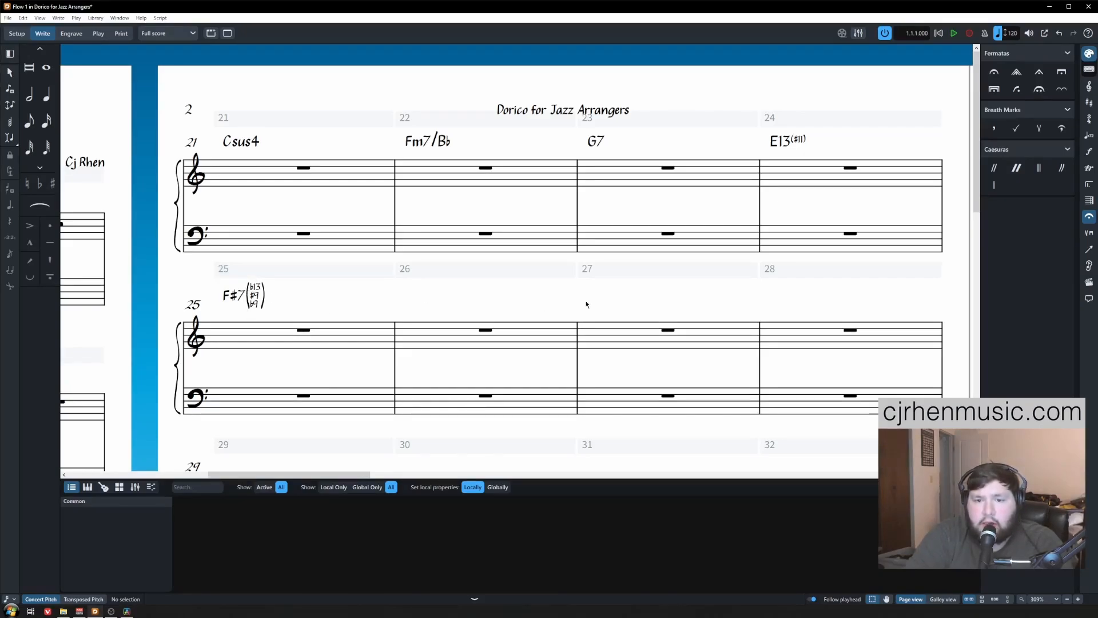
Step: Add an E-flat six-nine chord symbol at the start of bar 26, entered as Eb6/9, and clear the selection
click(484, 330)
key(shift+q)
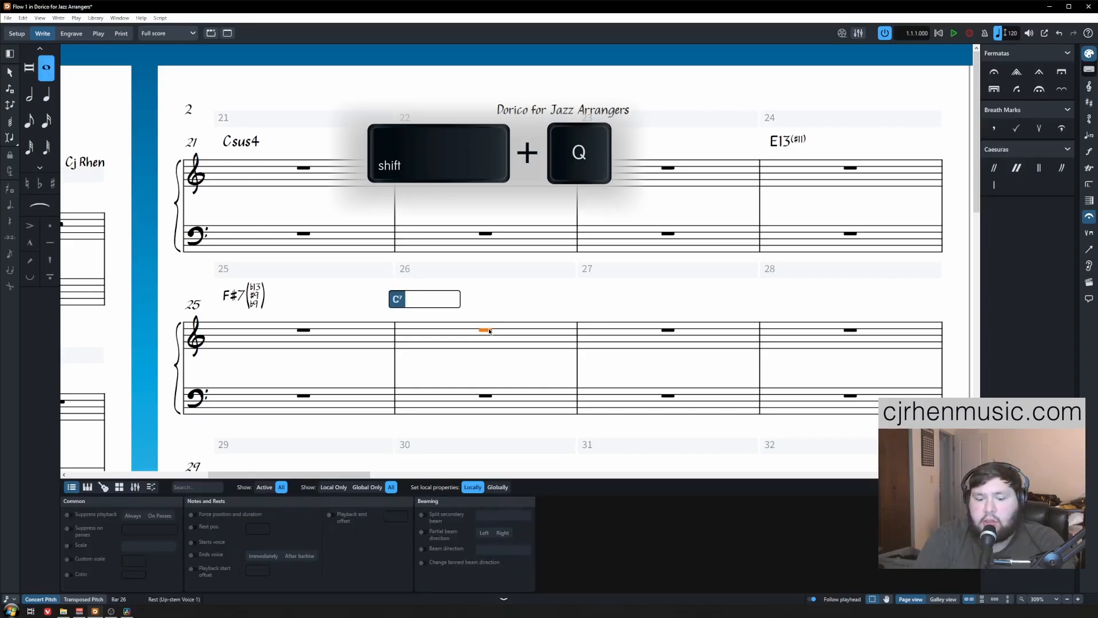
text(Eb)
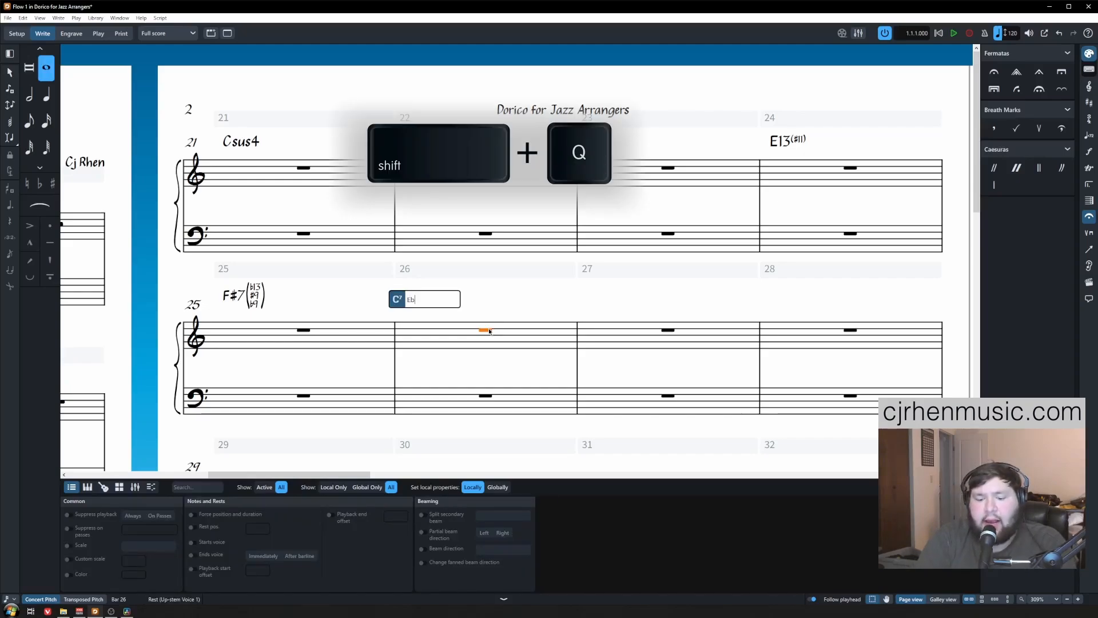
text(6/9)
key(Return)
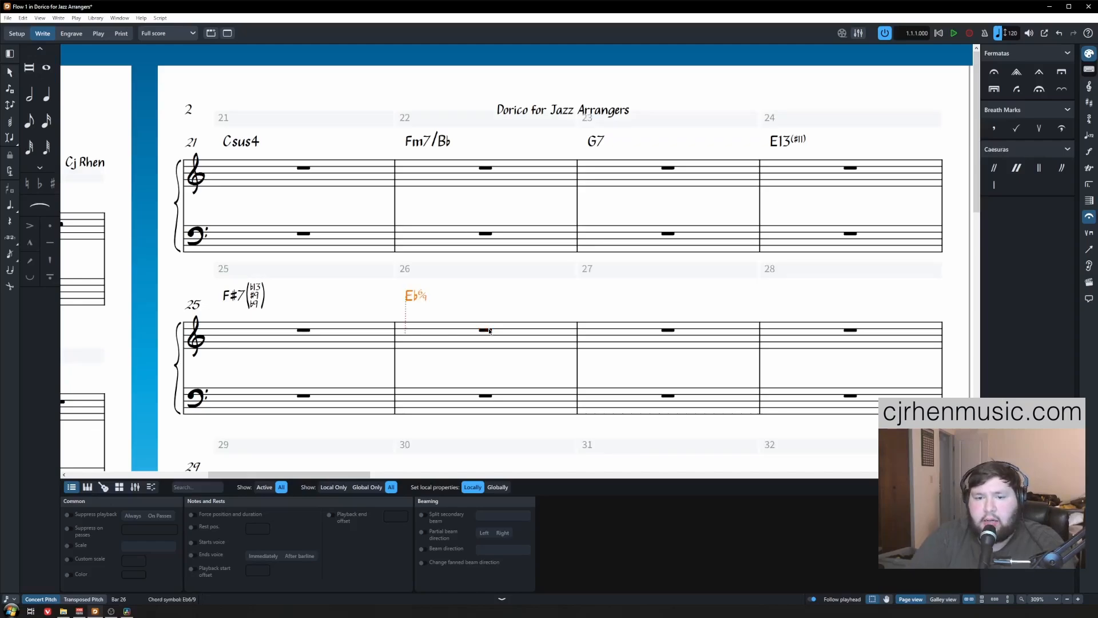
click(498, 296)
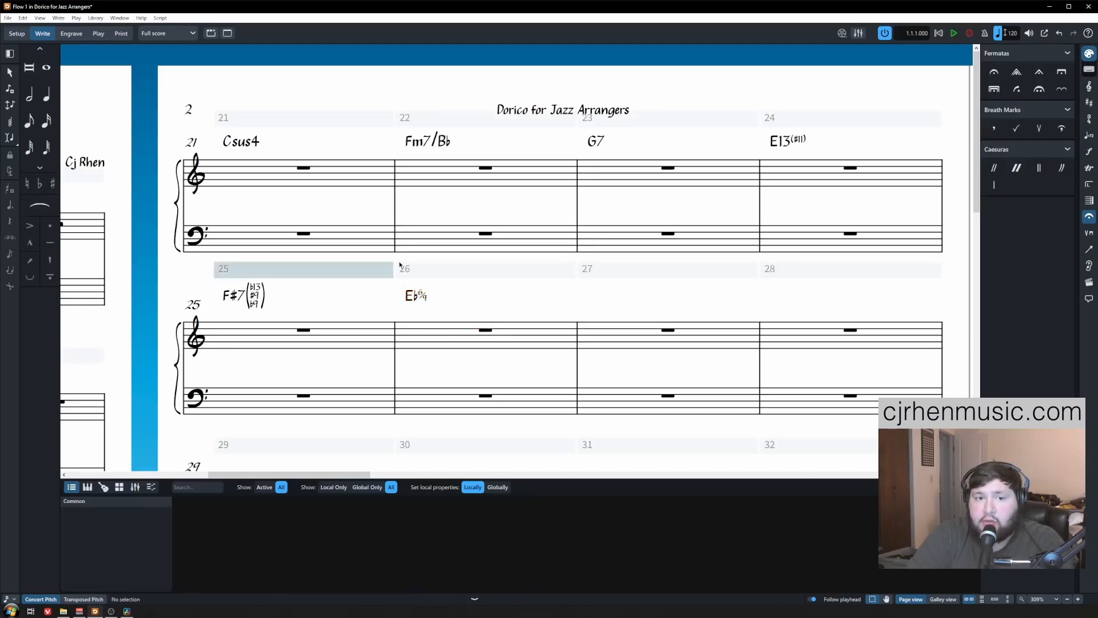
Step: Add an E-flat minor six-nine chord symbol at the start of bar 27, entered as Ebmin6/9
click(668, 332)
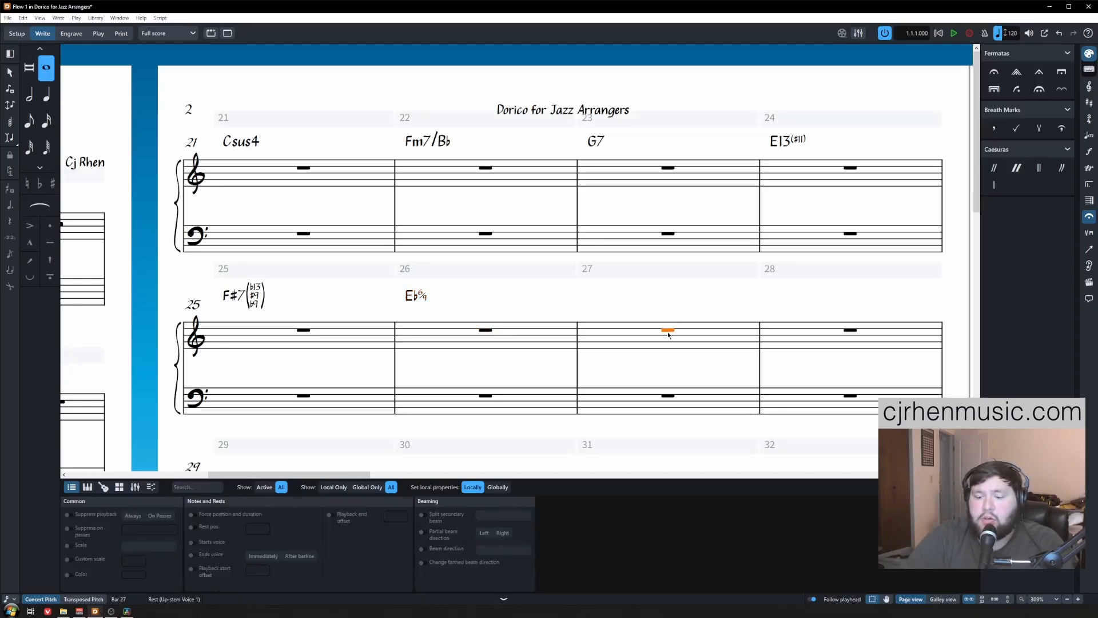
key(shift+d)
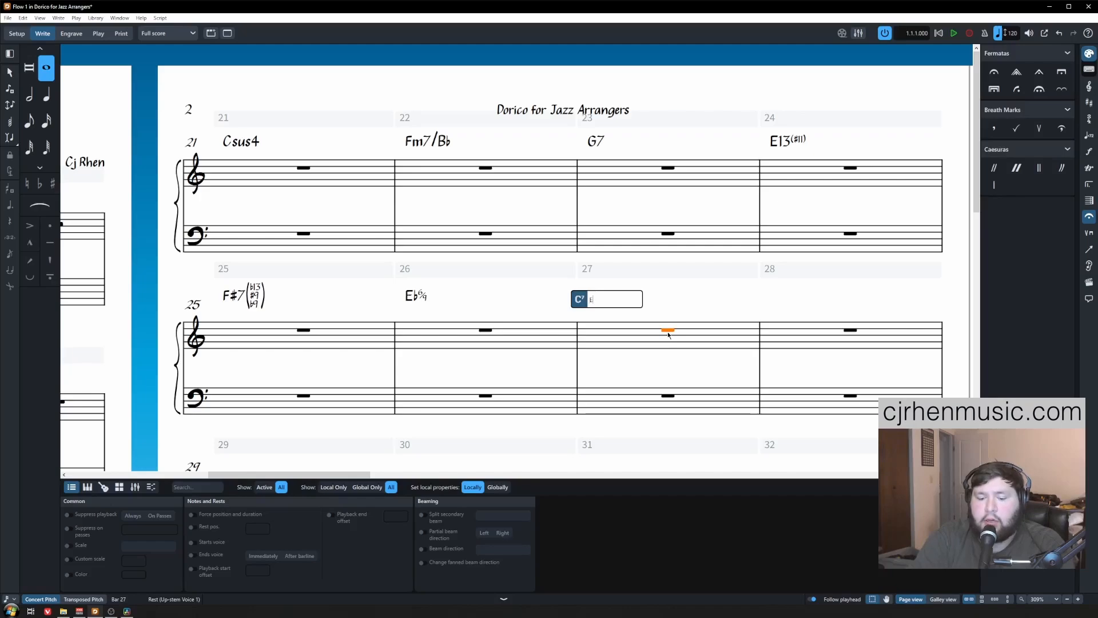
text(Eb)
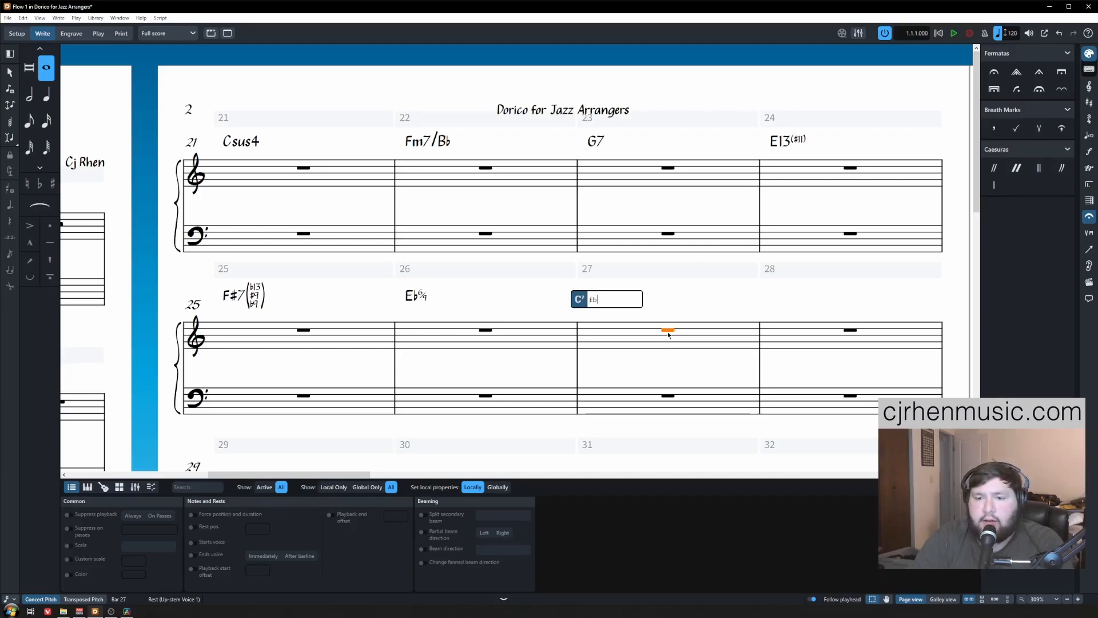
key(shift+q)
text(min6/9)
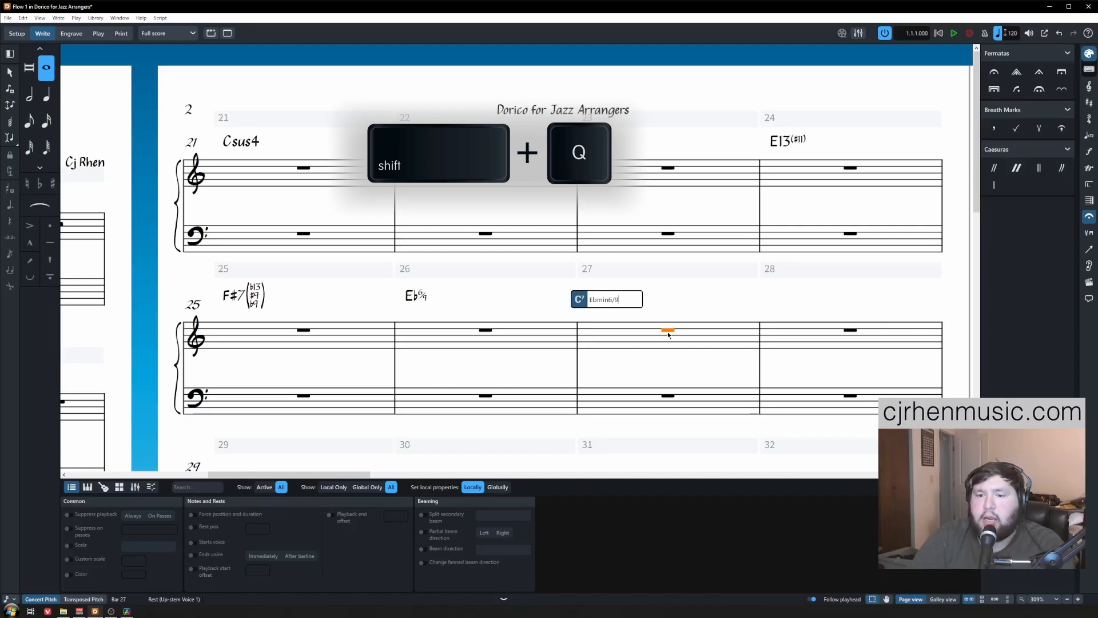
key(Return)
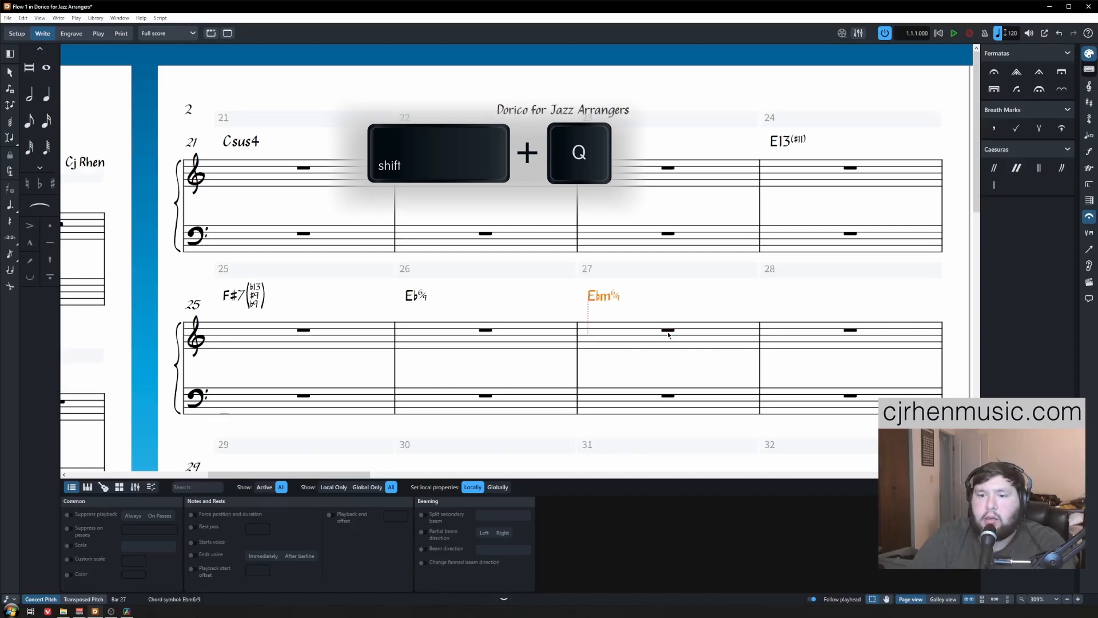